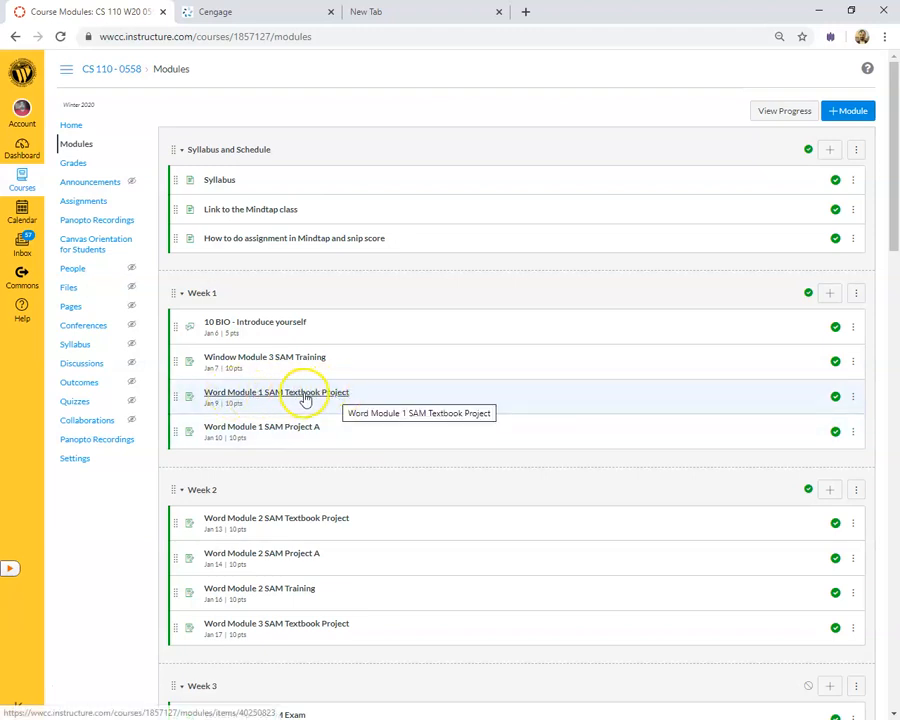
Open the 'Link to the Mindtap class' page under Syllabus and Schedule in Canvas
{"action": "left_click", "coordinate": [265, 212]}
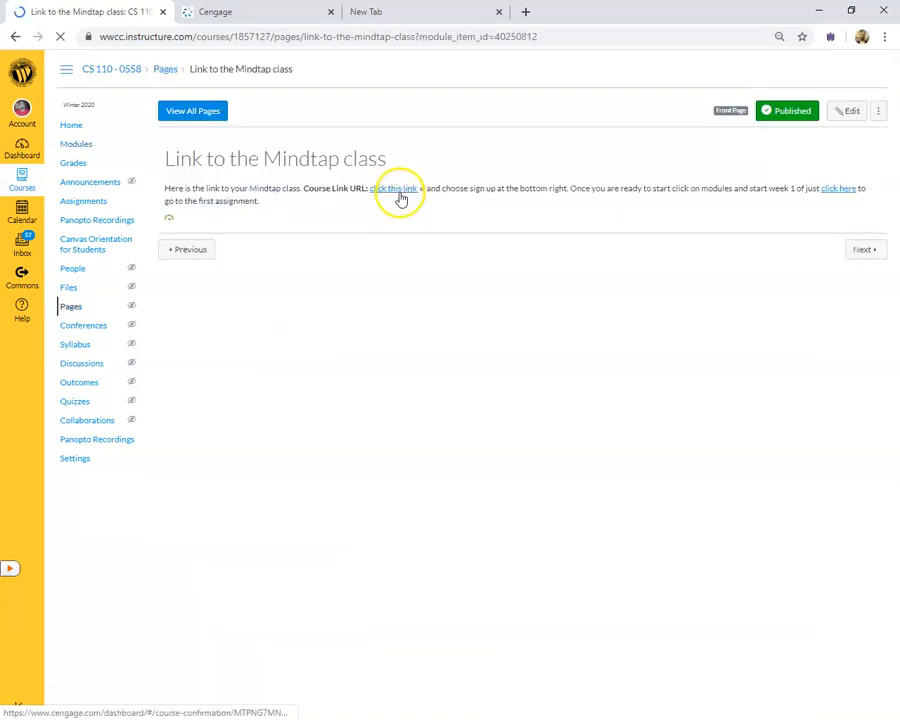
Follow the course link to Cengage and sign in, retyping the account password until accepted
{"action": "left_click", "coordinate": [283, 15]}
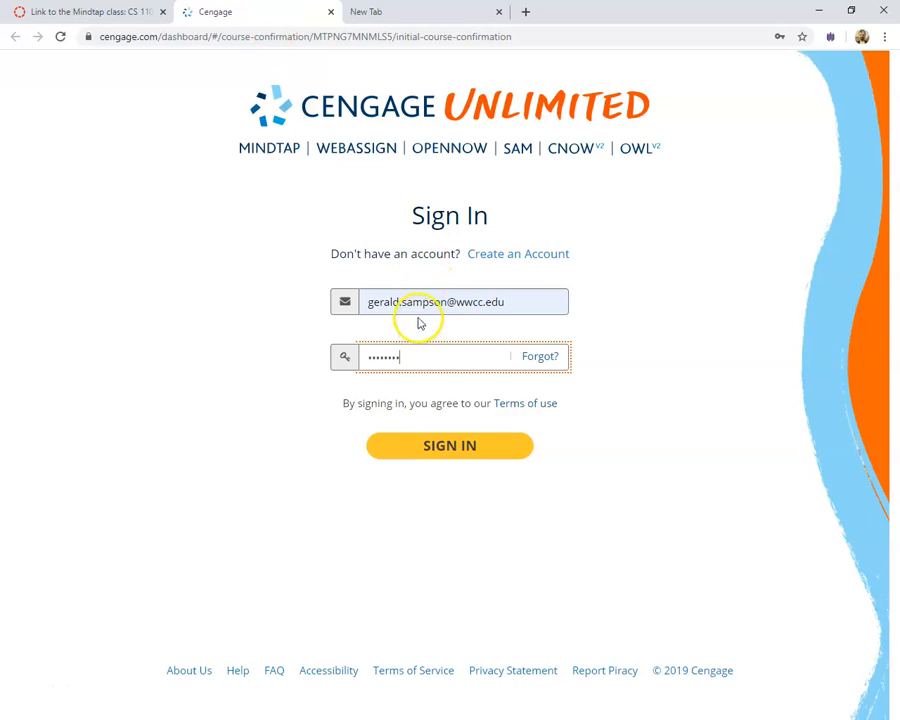
{"action": "left_click", "coordinate": [433, 458]}
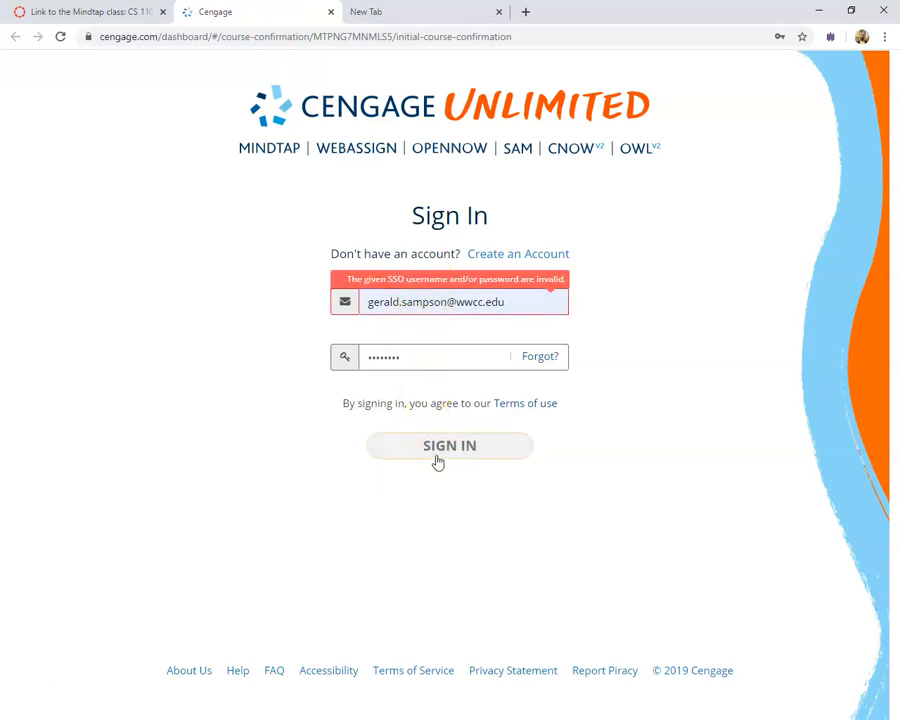
{"action": "double_click", "coordinate": [416, 355]}
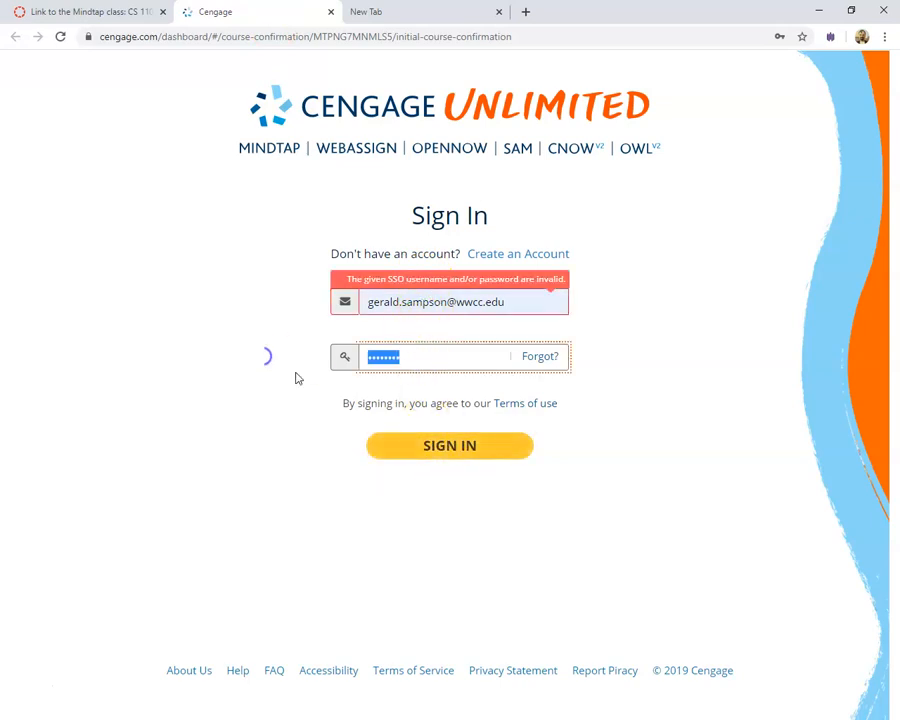
{"action": "type", "text": "••••••"}
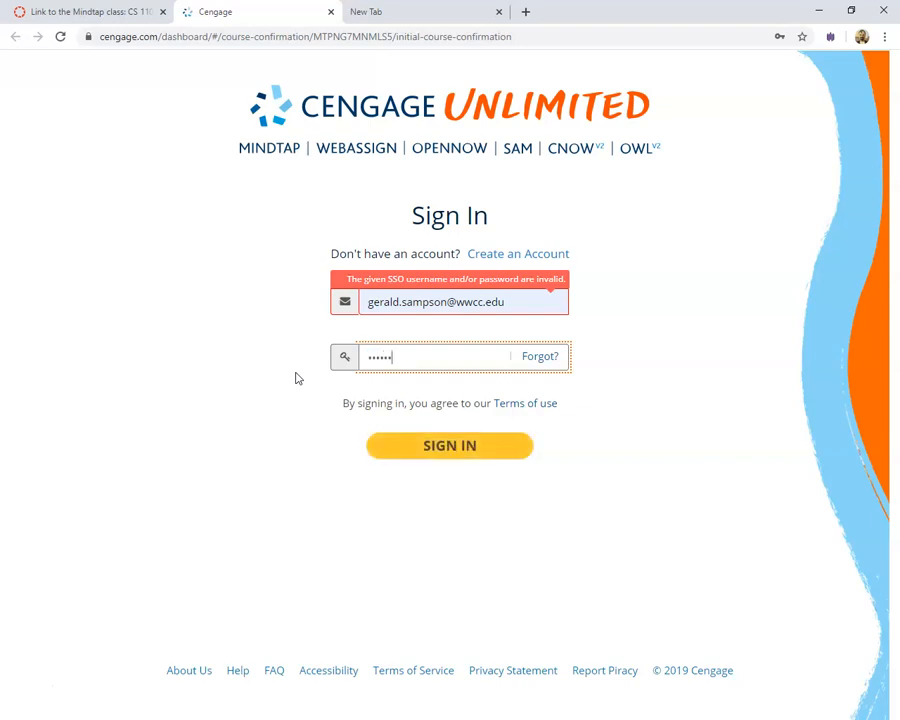
{"action": "key", "text": "Return"}
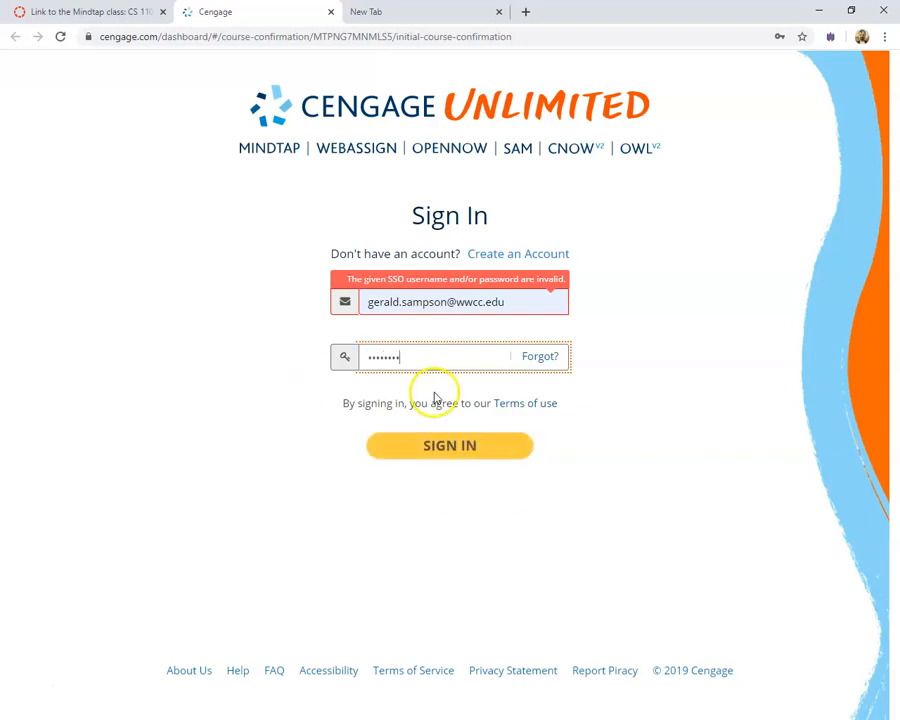
{"action": "type", "text": "••"}
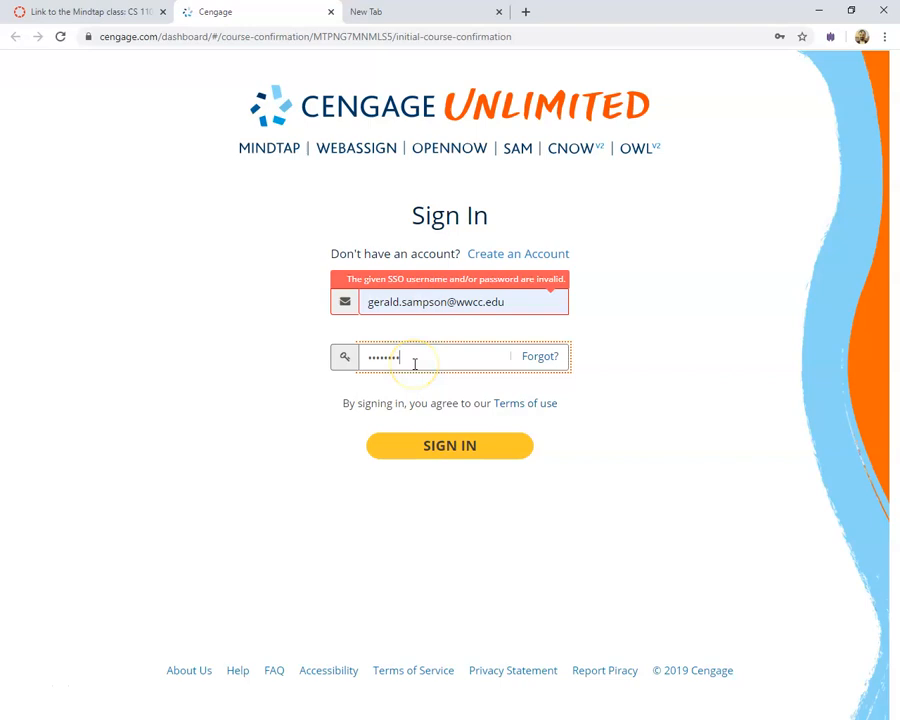
{"action": "key", "text": "Return"}
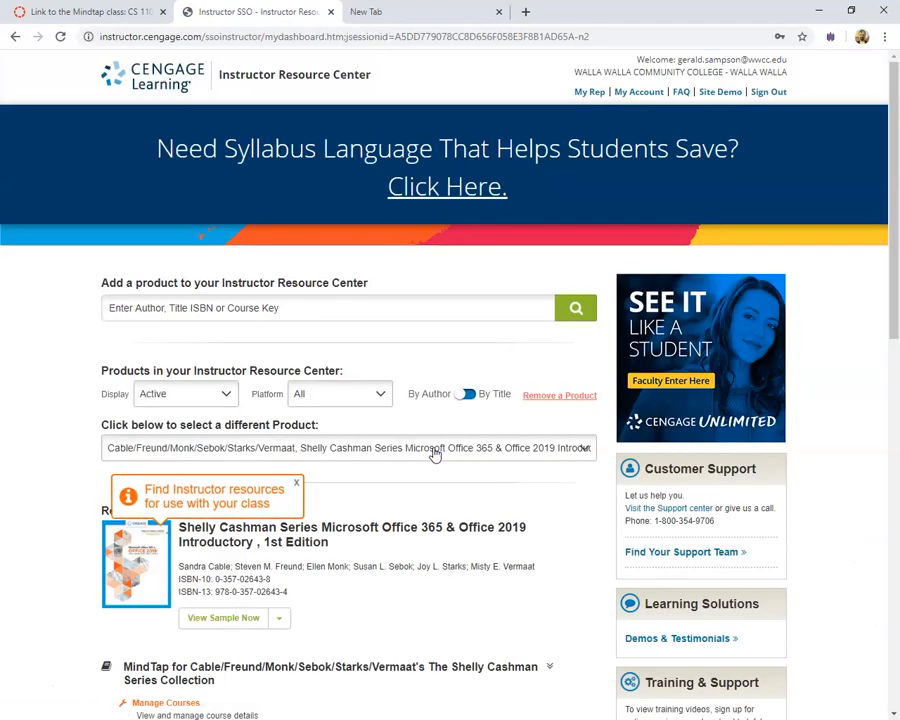
Open CS110 Winter 2020, dismiss the promo, and open Word Module 1 SAM Textbook Project from Week 1
{"action": "scroll", "coordinate": [261, 408], "scroll_direction": "down", "scroll_amount": 4}
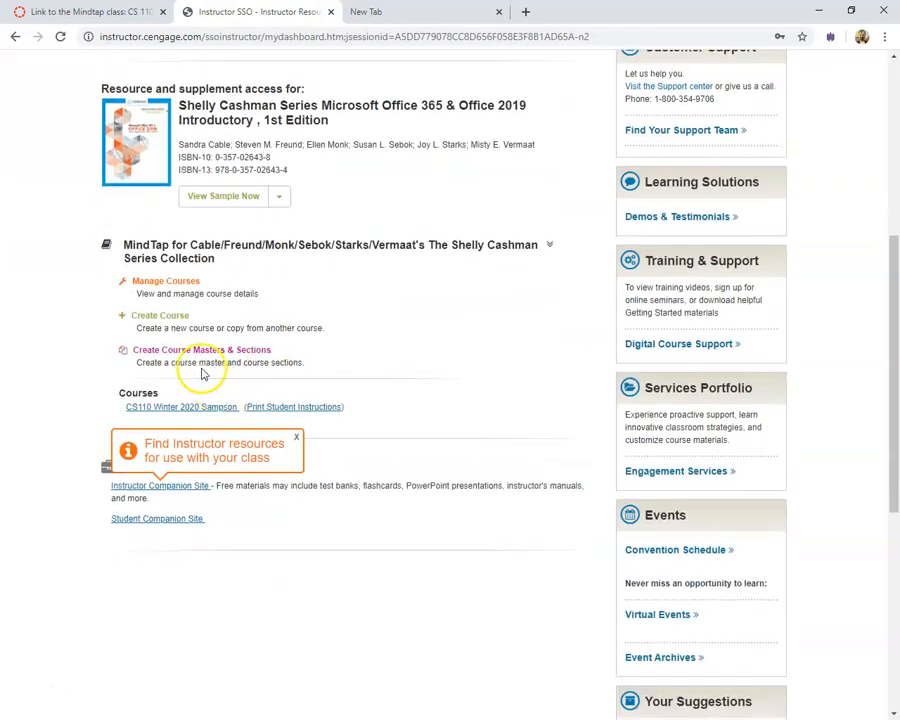
{"action": "left_click", "coordinate": [163, 407]}
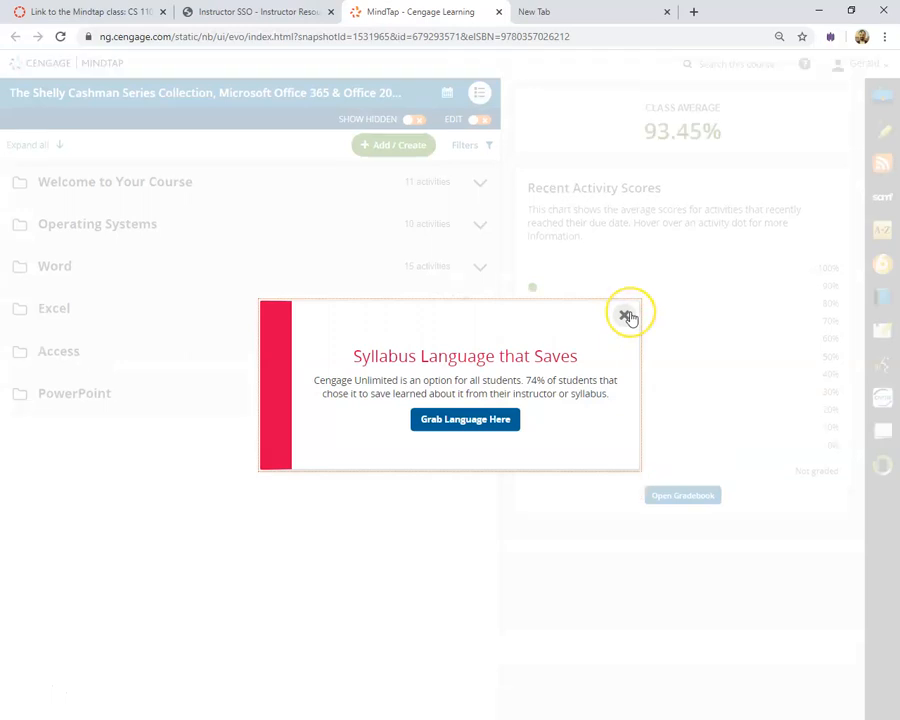
{"action": "left_click", "coordinate": [625, 316]}
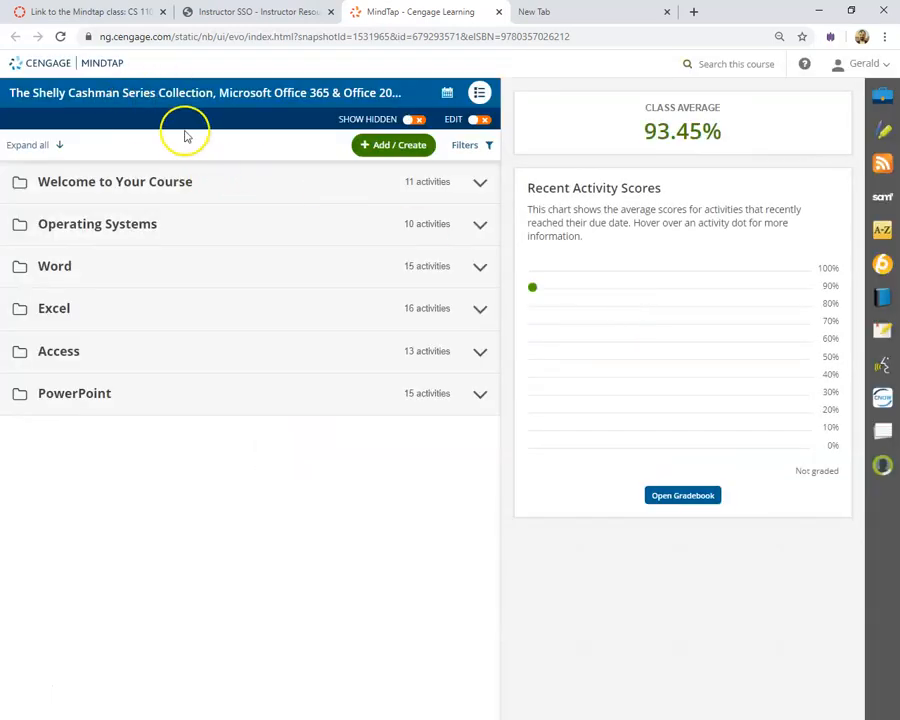
{"action": "left_click", "coordinate": [448, 92]}
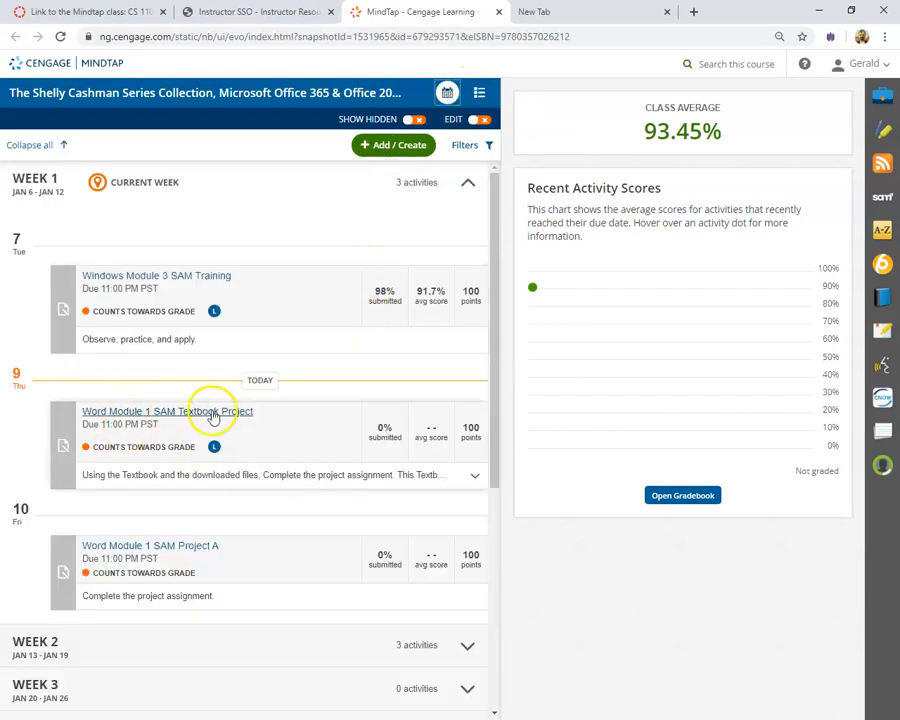
{"action": "left_click", "coordinate": [167, 416]}
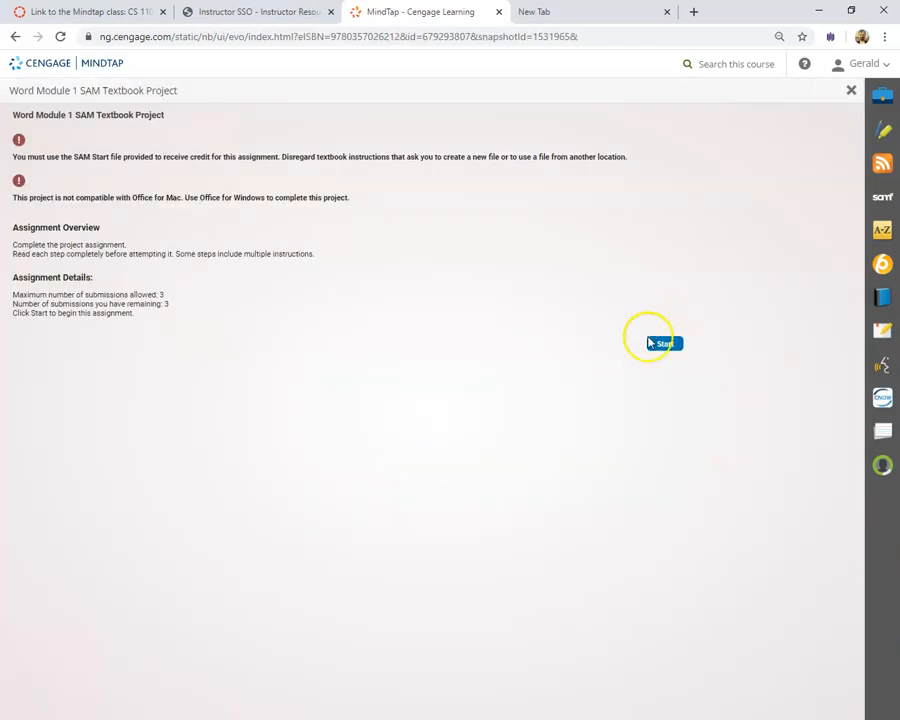
Start the project, download Support_WD_1_WashingHands.jpg and the Word start file, then continue to Step 2
{"action": "left_click", "coordinate": [666, 345]}
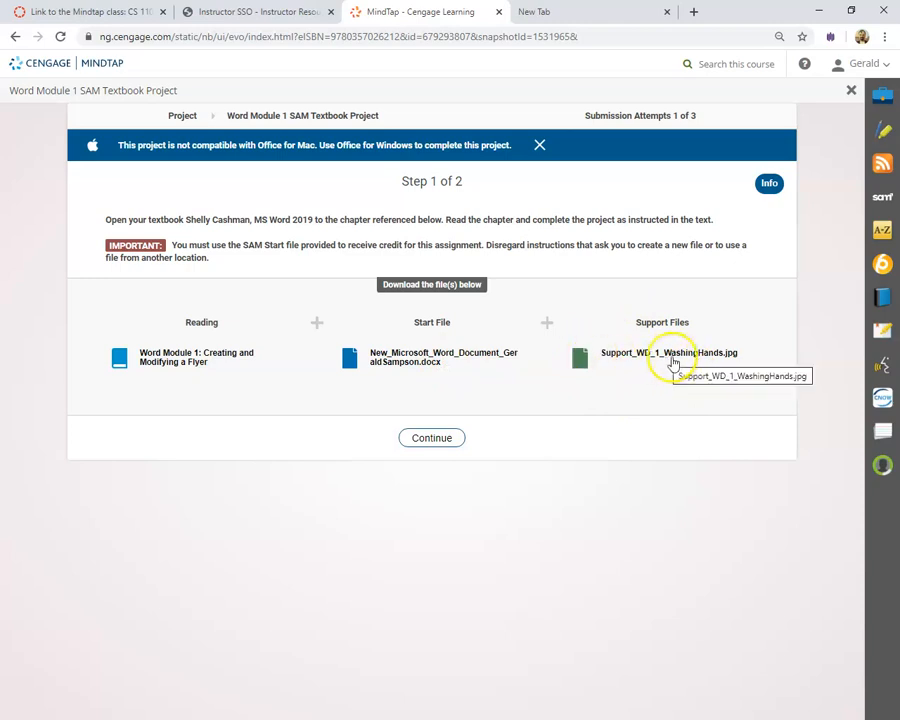
{"action": "left_click", "coordinate": [585, 363]}
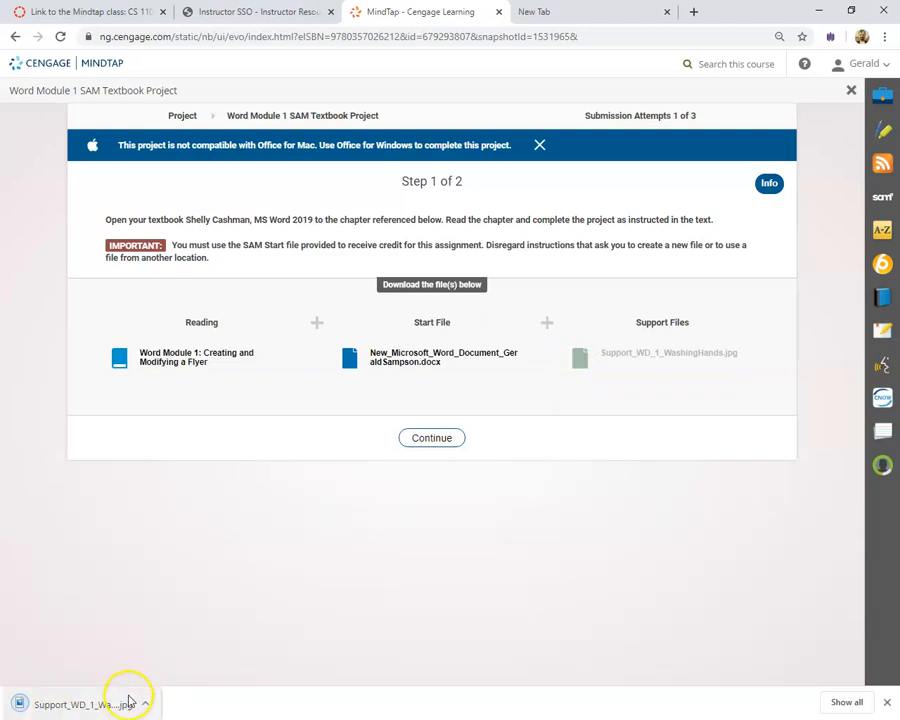
{"action": "left_click", "coordinate": [148, 704]}
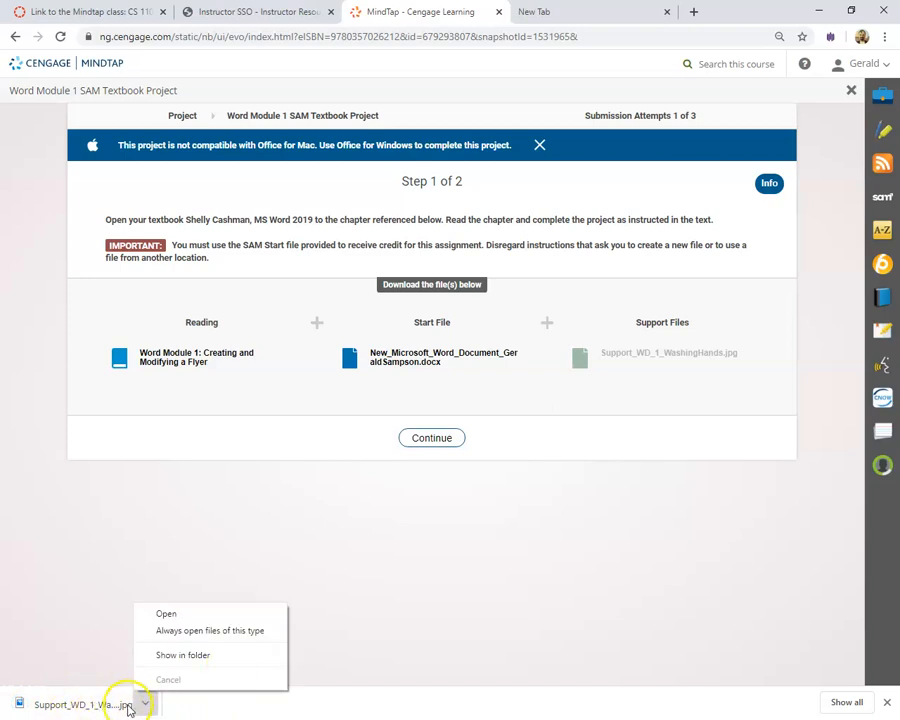
{"action": "left_click", "coordinate": [170, 614]}
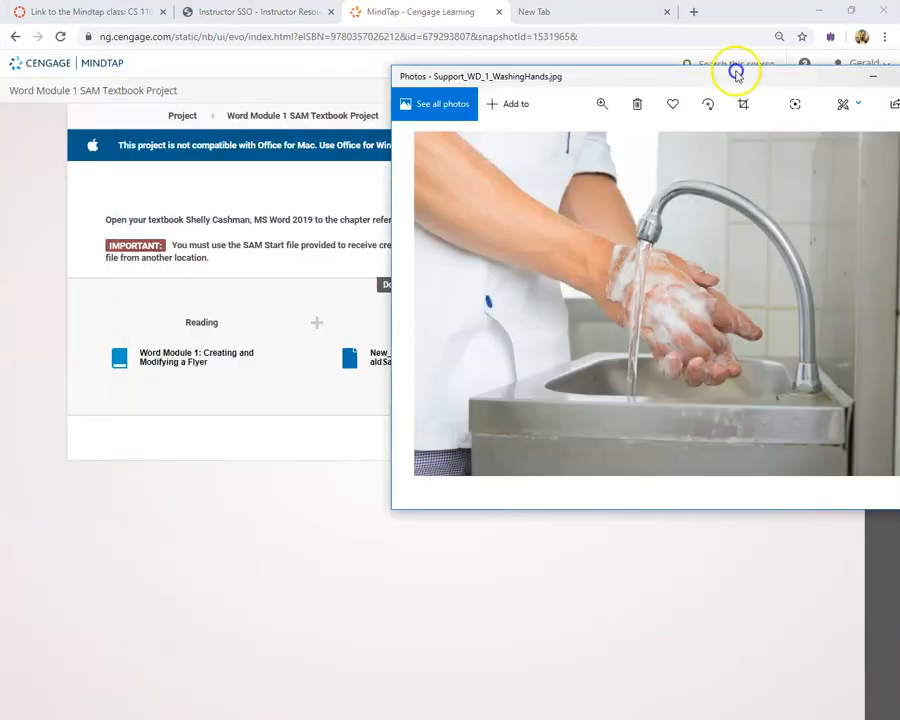
{"action": "left_click_drag", "start_coordinate": [735, 72], "coordinate": [514, 22]}
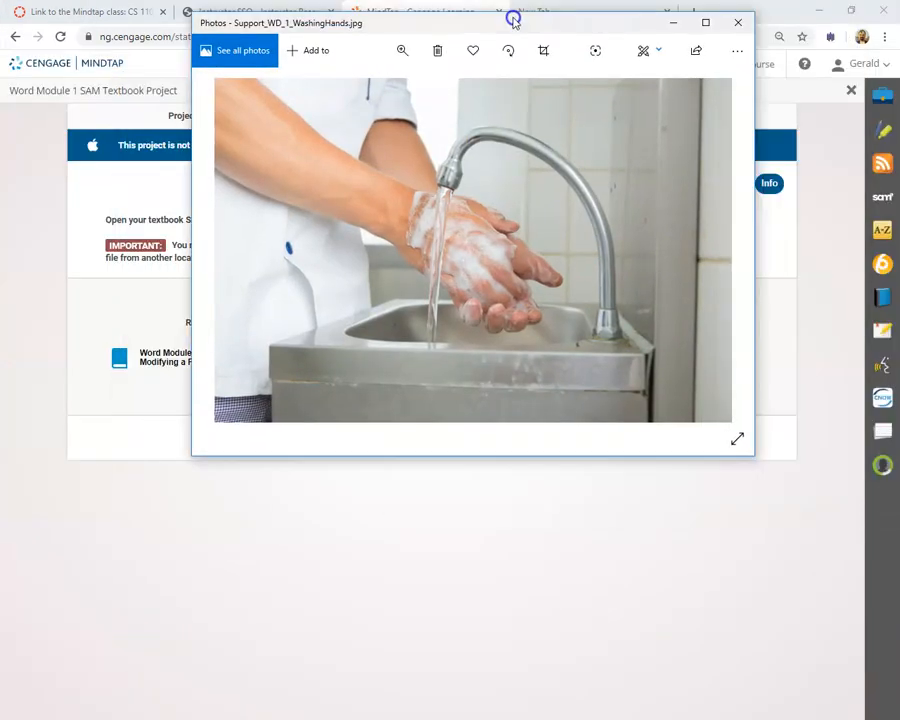
{"action": "left_click", "coordinate": [737, 23]}
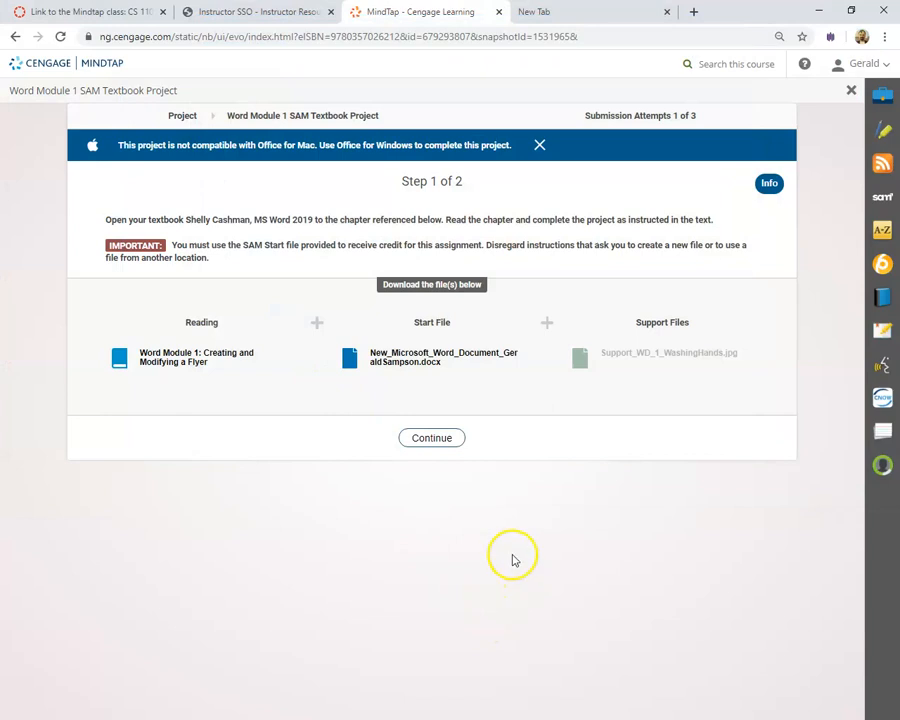
{"action": "left_click", "coordinate": [350, 358]}
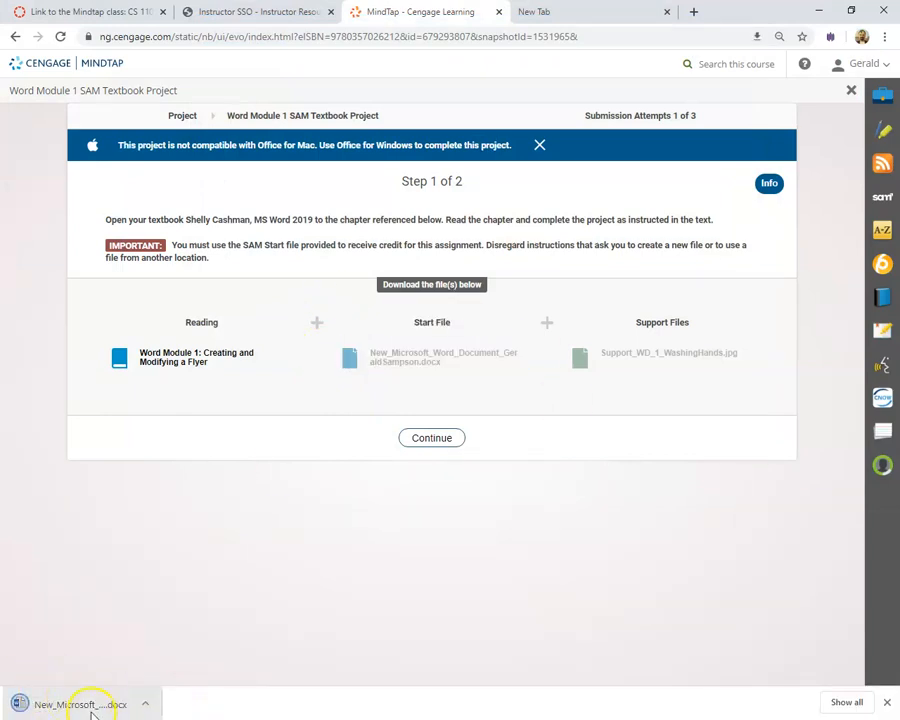
{"action": "left_click", "coordinate": [452, 442]}
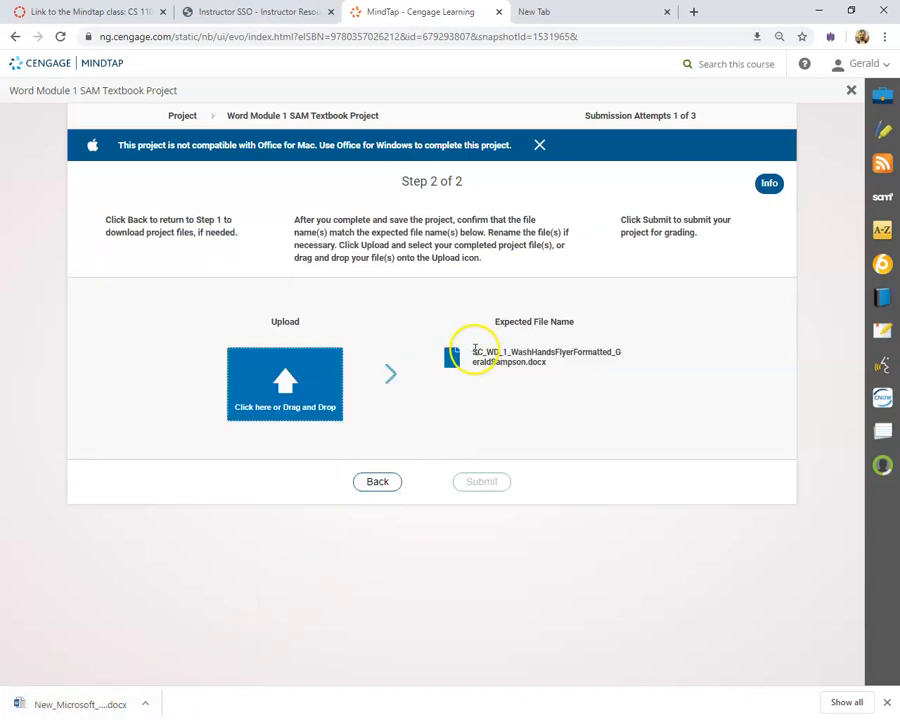
Copy the Expected File Name text from the upload page
{"action": "left_click_drag", "start_coordinate": [498, 357], "coordinate": [534, 383]}
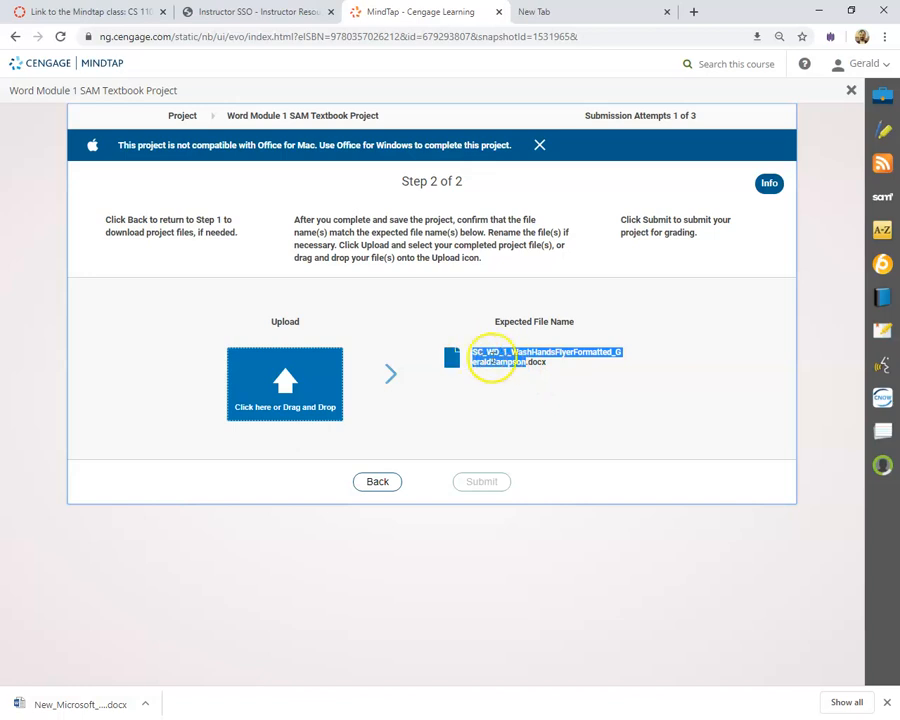
{"action": "right_click", "coordinate": [497, 358]}
{"action": "left_click", "coordinate": [516, 367]}
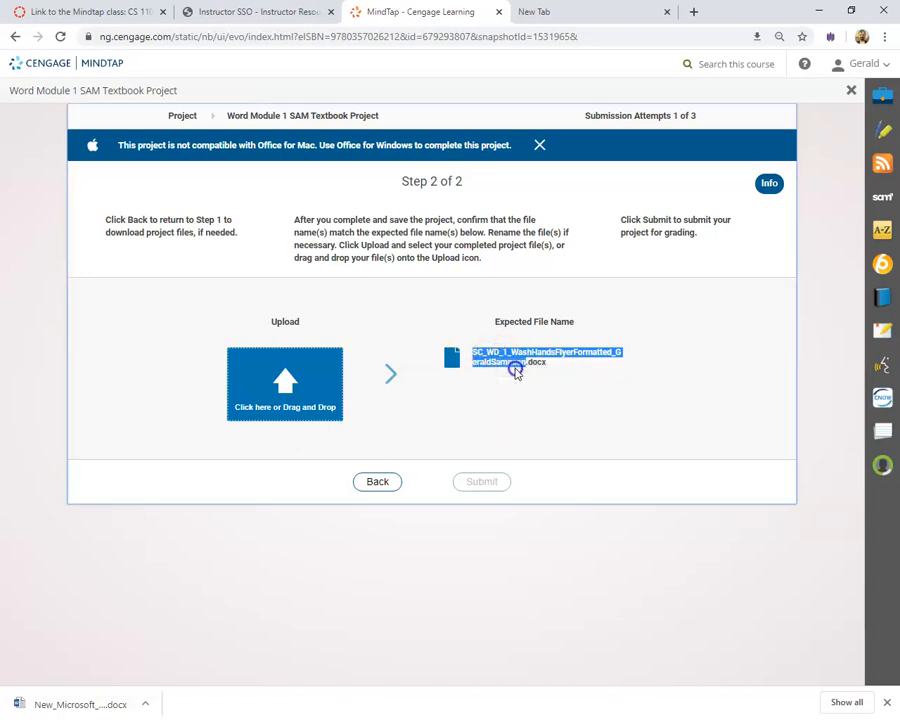
Return to the upload step and open the downloaded start .docx in Word
{"action": "left_click", "coordinate": [377, 481]}
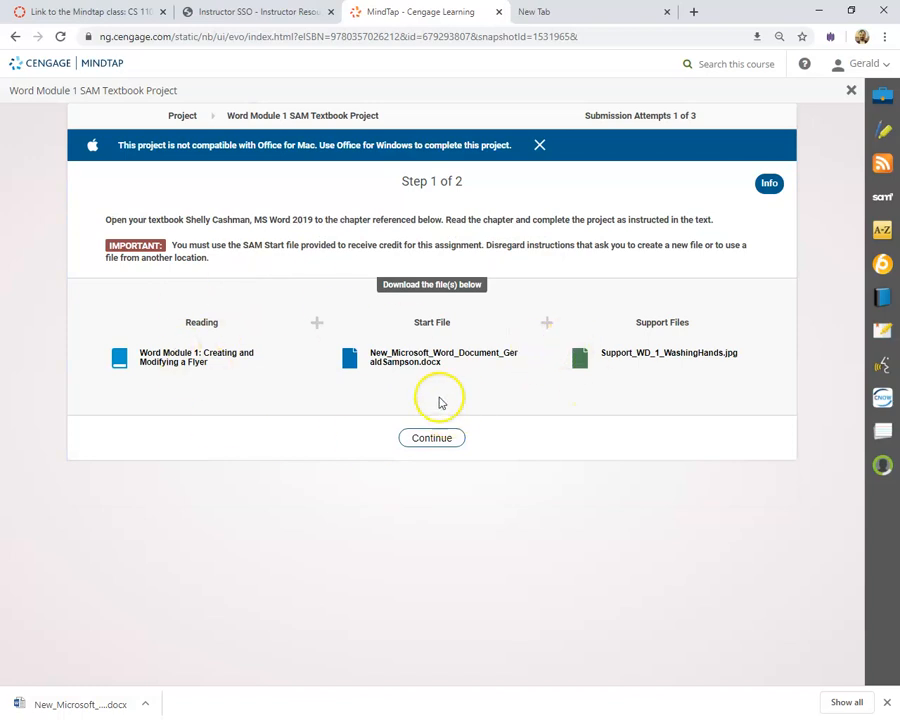
{"action": "left_click", "coordinate": [452, 438]}
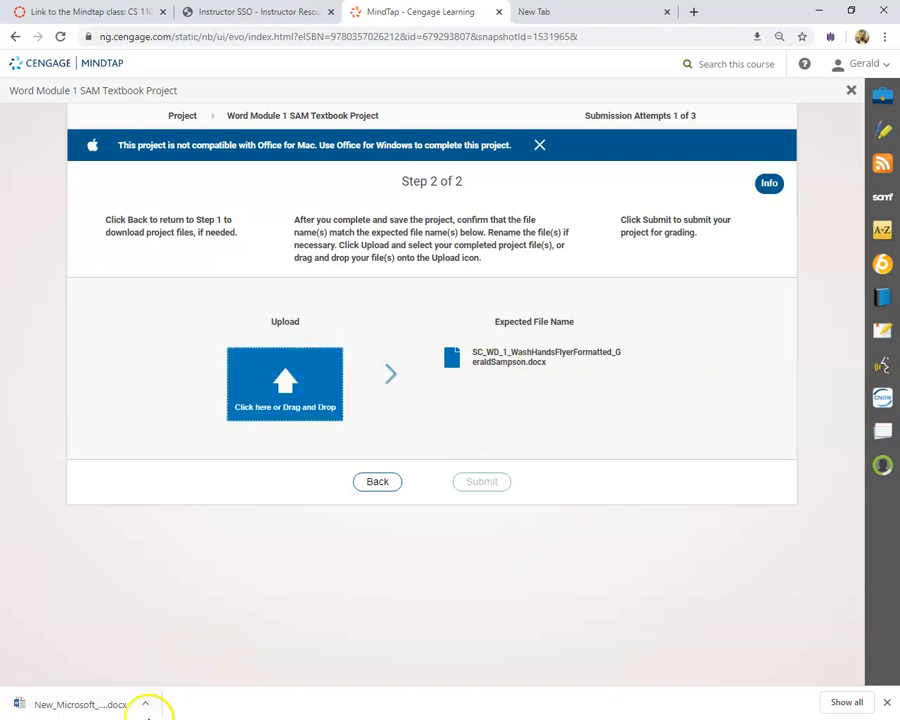
{"action": "left_click", "coordinate": [104, 706]}
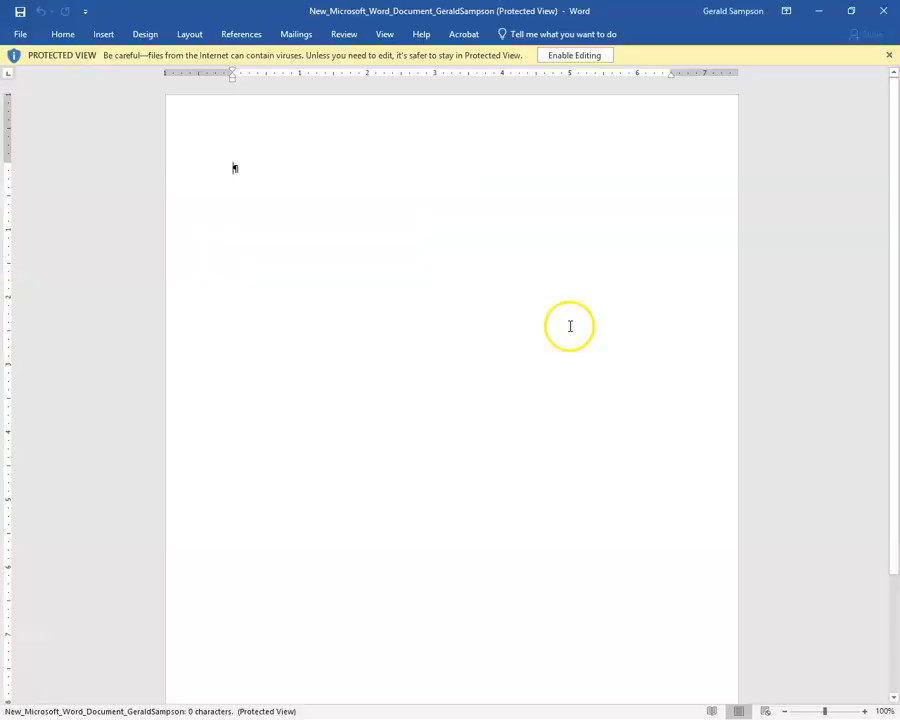
Enable editing on the start document and bring up the full Save As dialog
{"action": "left_click", "coordinate": [593, 55]}
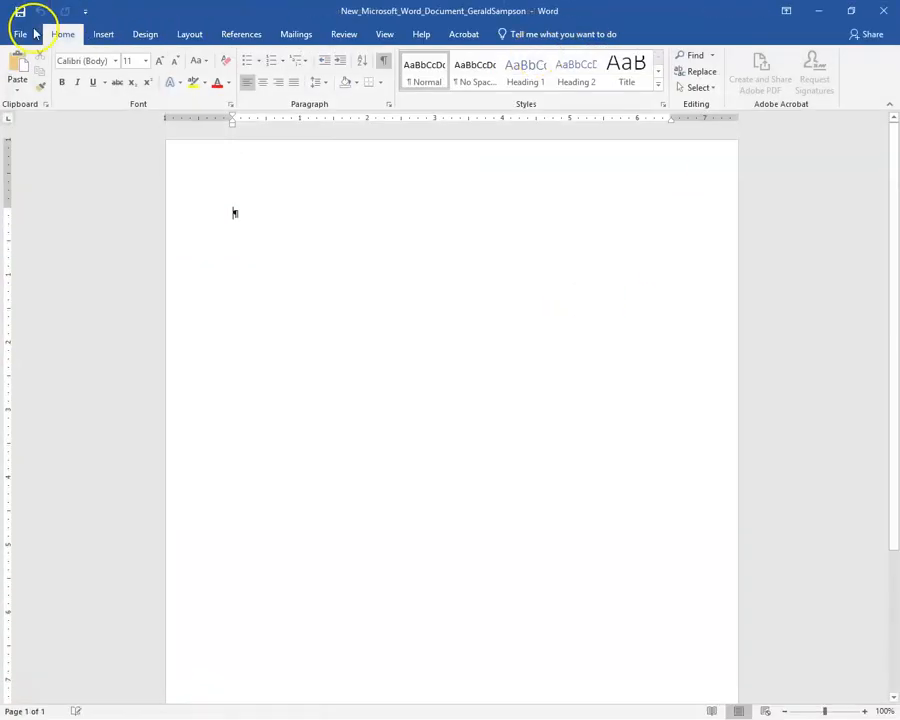
{"action": "left_click", "coordinate": [17, 34]}
{"action": "left_click", "coordinate": [25, 173]}
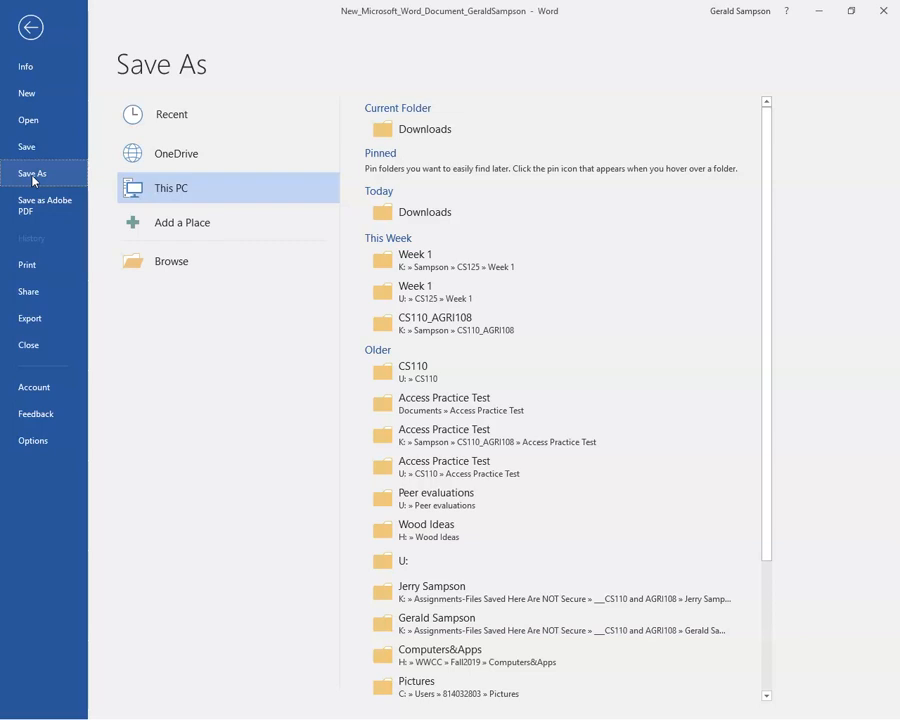
{"action": "left_click", "coordinate": [145, 261]}
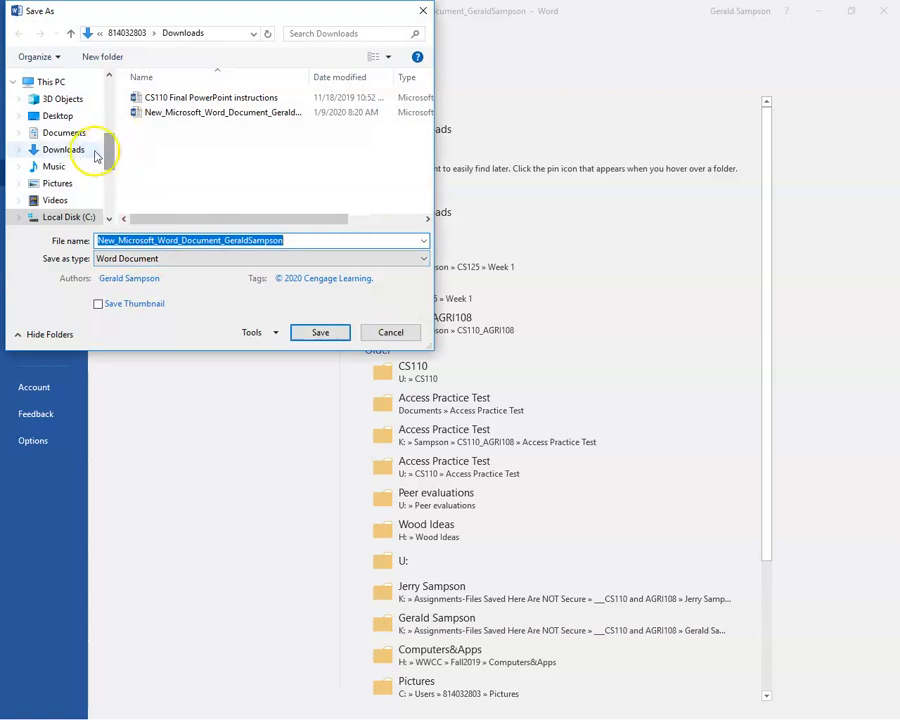
Browse to K-Drive > Assignments > CS110 and AGRI108 in the Save As dialog
{"action": "left_click_drag", "start_coordinate": [108, 143], "coordinate": [112, 110]}
{"action": "left_click", "coordinate": [55, 198]}
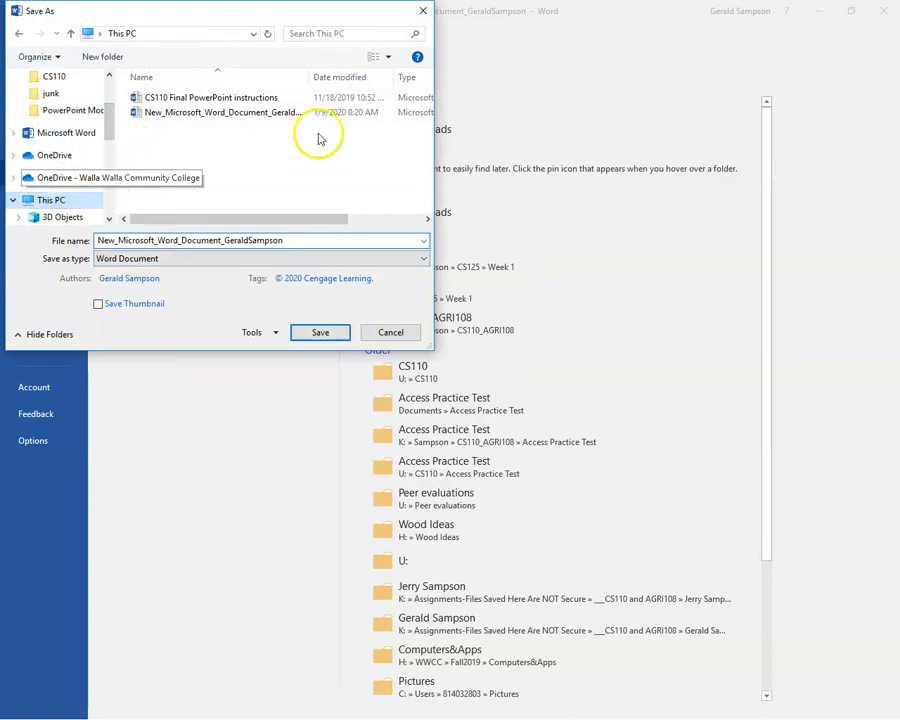
{"action": "left_click_drag", "start_coordinate": [429, 90], "coordinate": [424, 177]}
{"action": "double_click", "coordinate": [229, 152]}
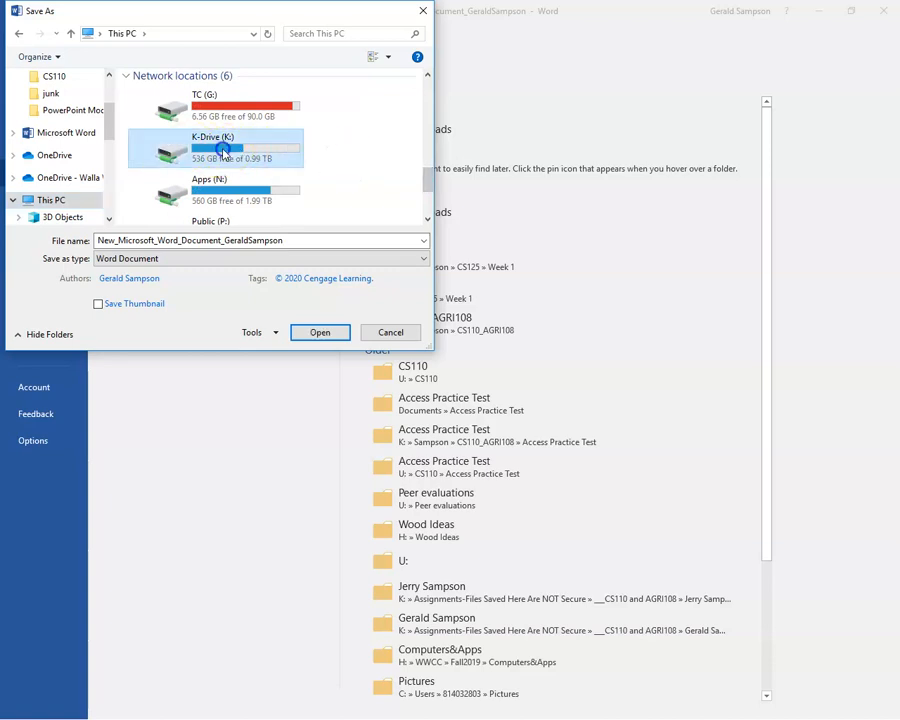
{"action": "scroll", "coordinate": [428, 95], "scroll_direction": "down", "scroll_amount": 1}
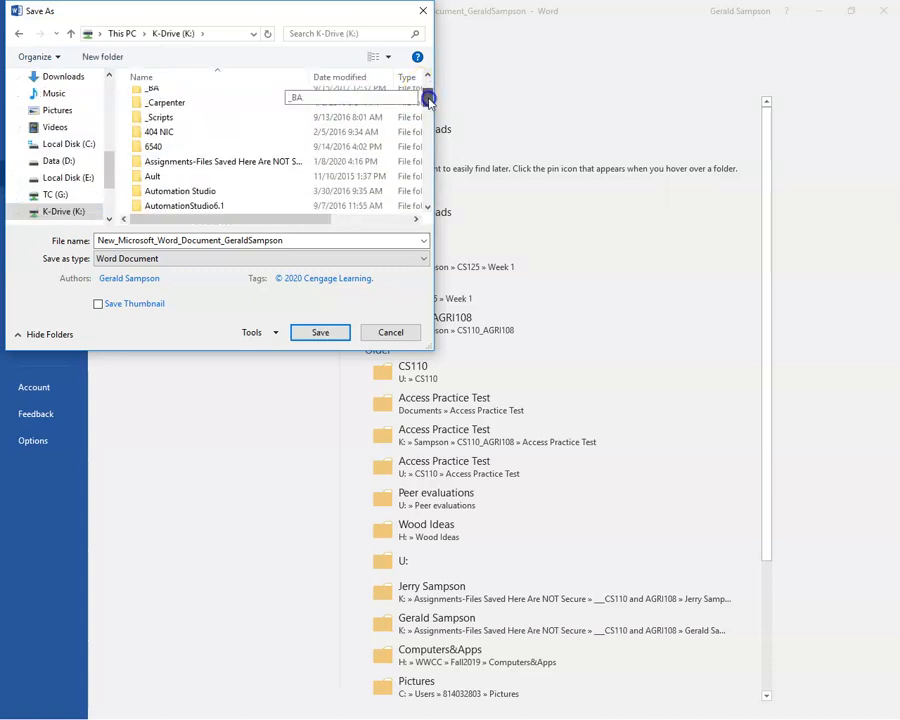
{"action": "left_click", "coordinate": [229, 165]}
{"action": "double_click", "coordinate": [229, 165]}
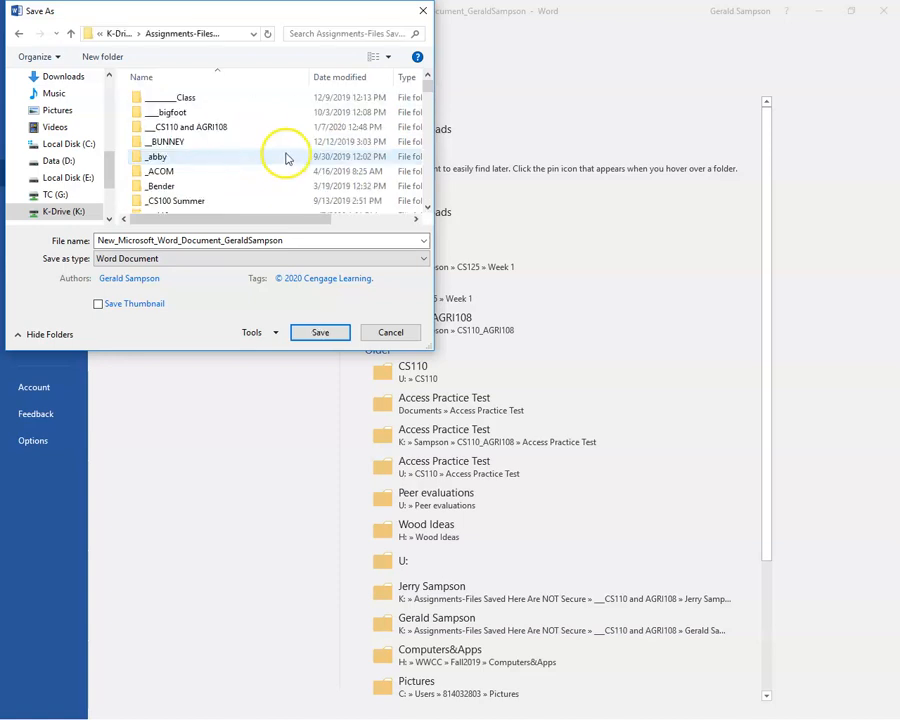
{"action": "double_click", "coordinate": [198, 129]}
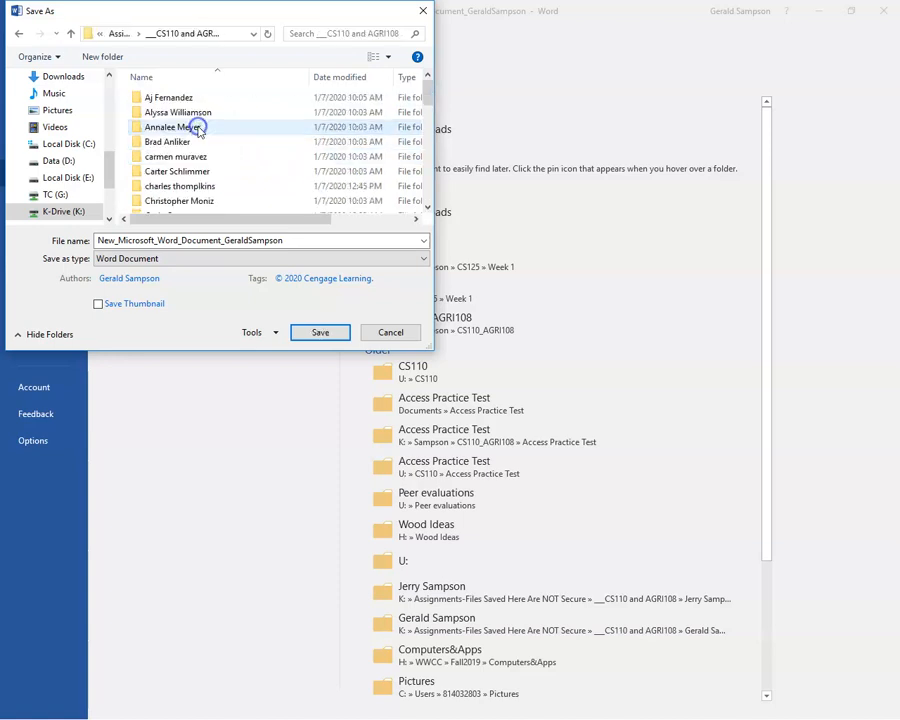
{"action": "scroll", "coordinate": [200, 150], "scroll_direction": "down", "scroll_amount": 3}
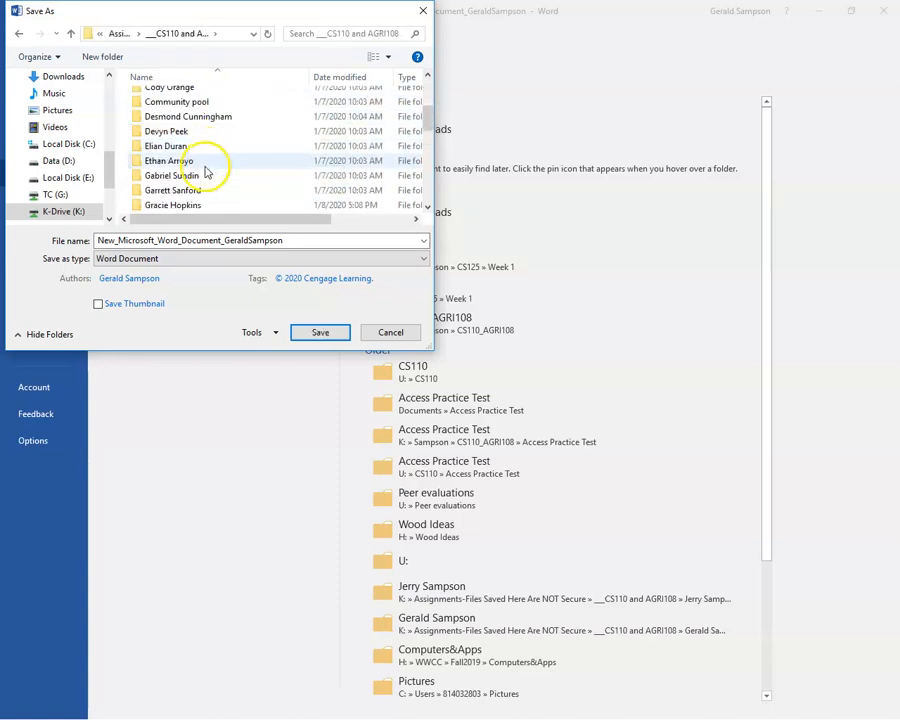
{"action": "scroll", "coordinate": [207, 172], "scroll_direction": "down", "scroll_amount": 2}
{"action": "scroll", "coordinate": [204, 170], "scroll_direction": "down", "scroll_amount": 2}
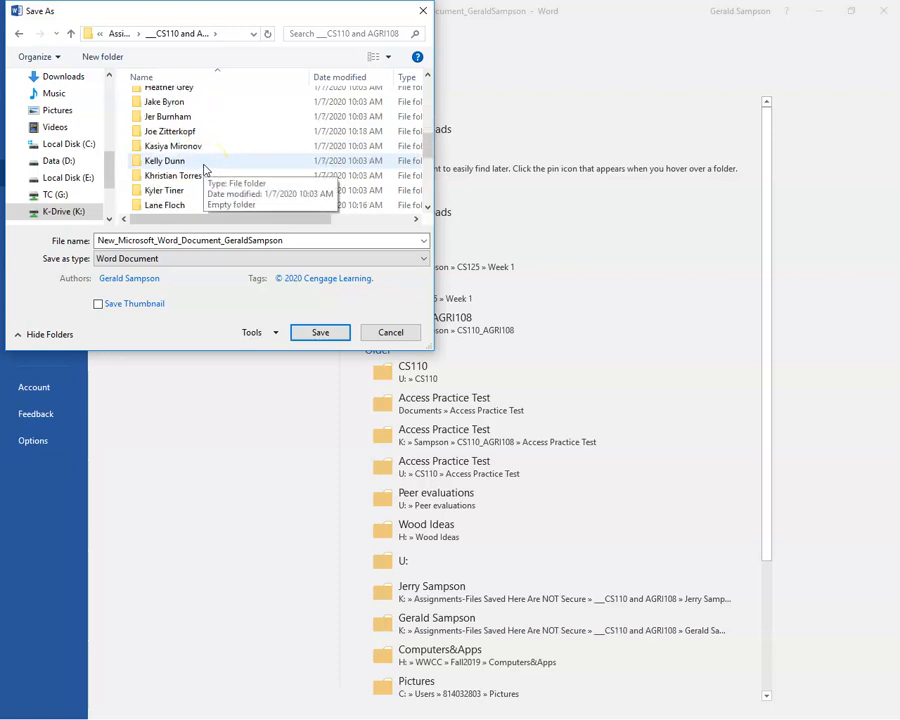
{"action": "scroll", "coordinate": [204, 168], "scroll_direction": "up", "scroll_amount": 1}
{"action": "scroll", "coordinate": [205, 168], "scroll_direction": "up", "scroll_amount": 1}
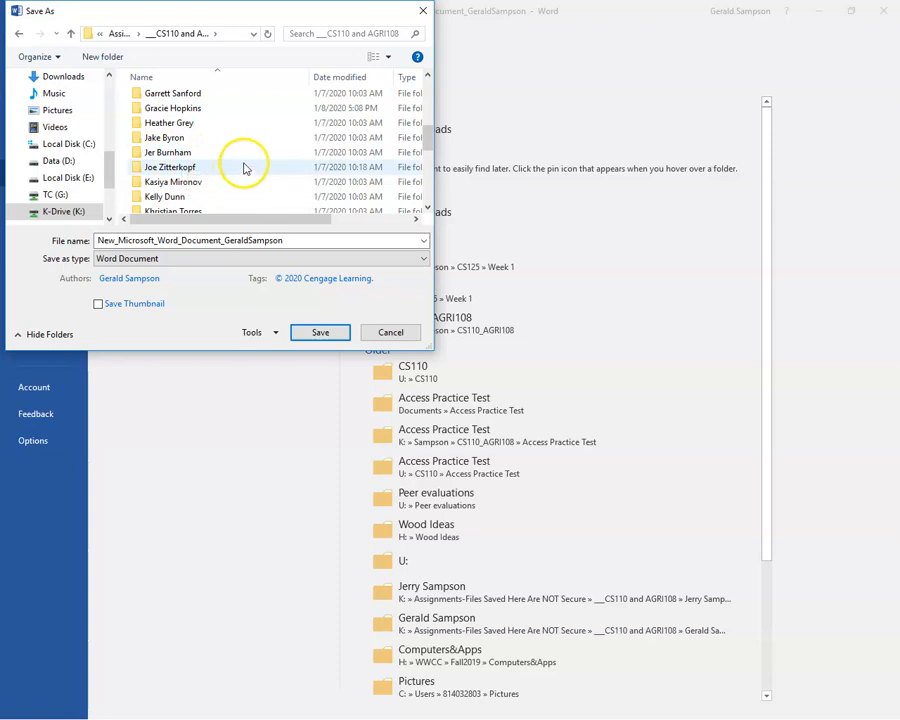
{"action": "scroll", "coordinate": [242, 169], "scroll_direction": "down", "scroll_amount": 4}
{"action": "scroll", "coordinate": [245, 163], "scroll_direction": "up", "scroll_amount": 3}
{"action": "scroll", "coordinate": [246, 160], "scroll_direction": "up", "scroll_amount": 3}
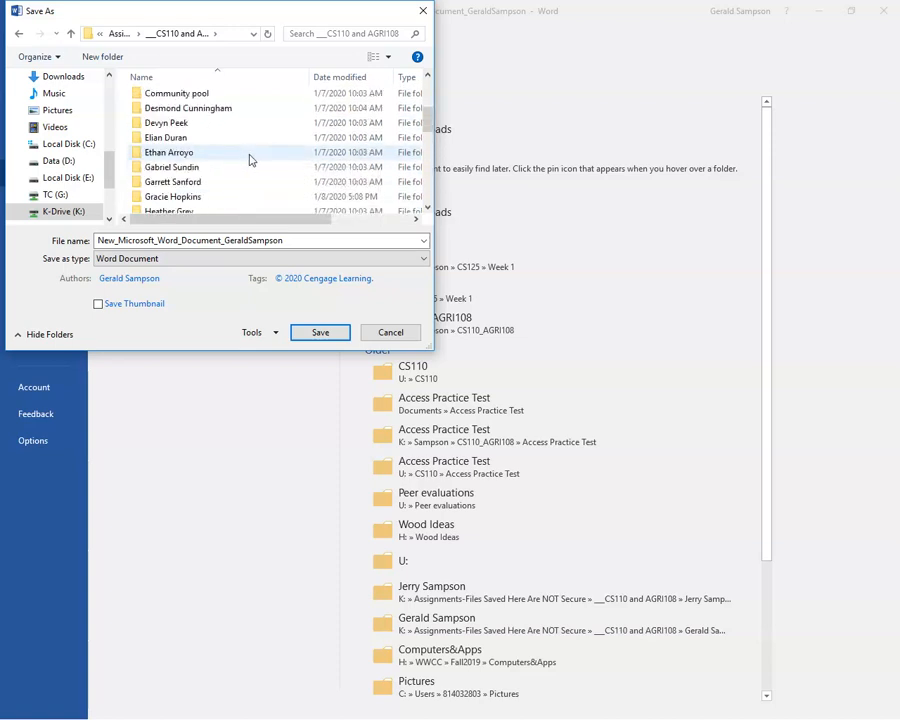
Create a new folder named with the student's name and open it
{"action": "left_click", "coordinate": [117, 58]}
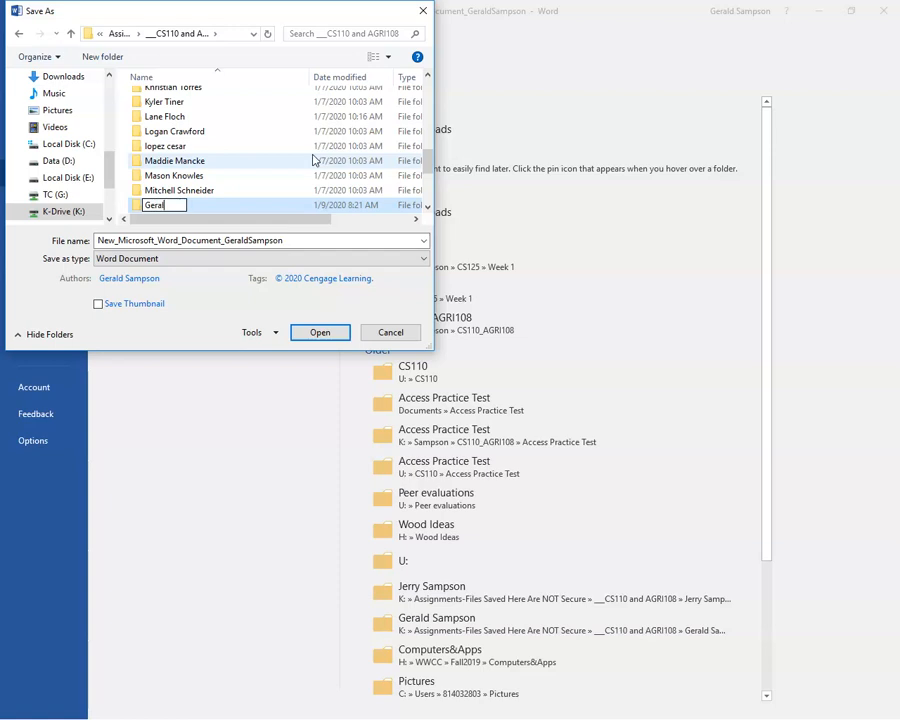
{"action": "key", "text": "Return"}
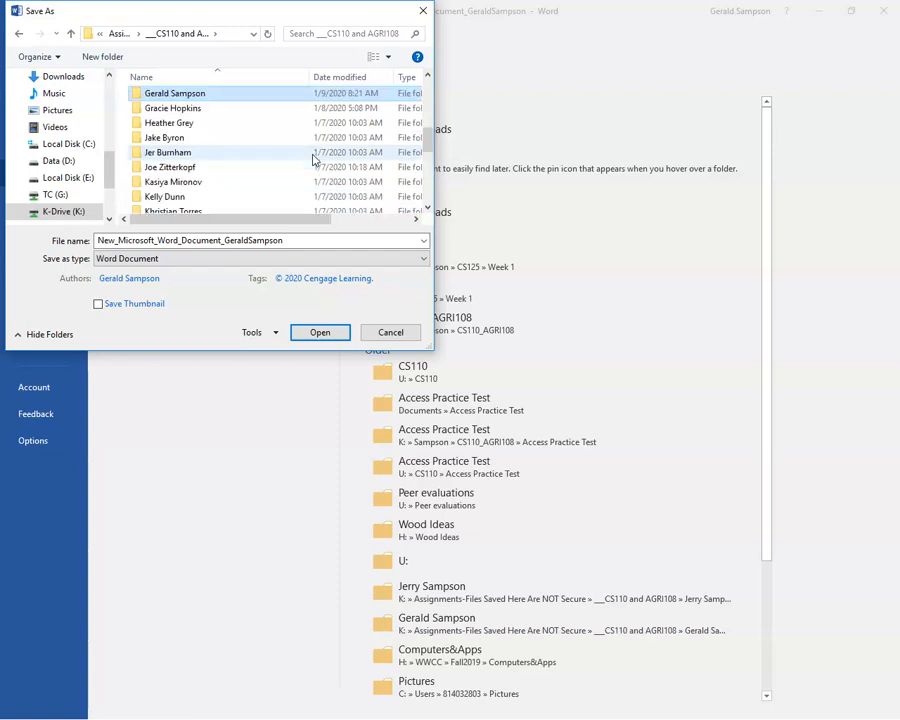
{"action": "left_click", "coordinate": [266, 93]}
{"action": "double_click", "coordinate": [205, 95]}
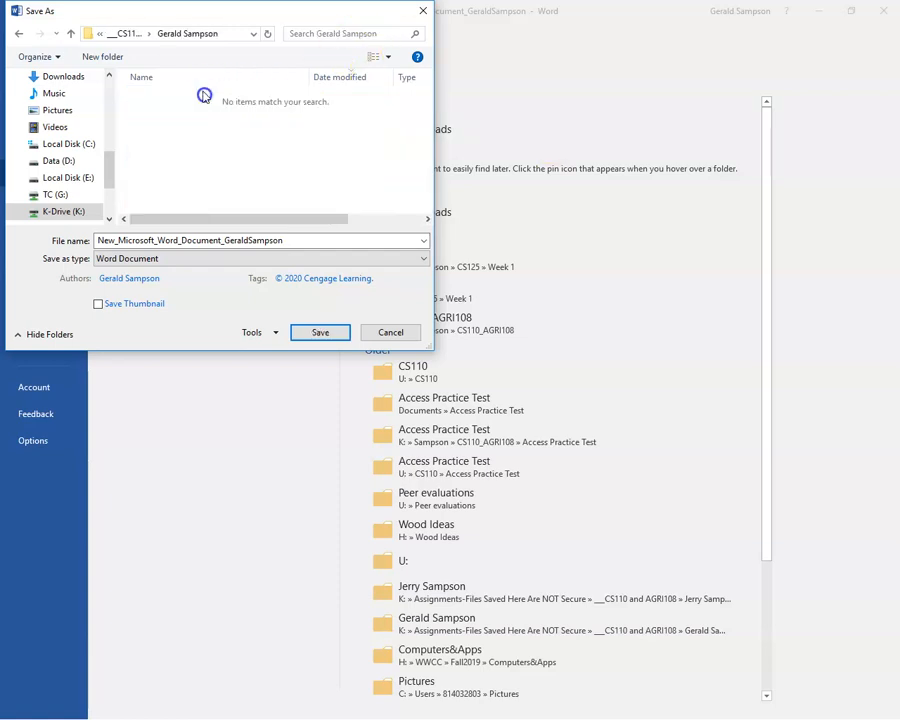
Paste the copied SC_WD_1_WashHandsFlyerFormatted file name and save the document
{"action": "double_click", "coordinate": [289, 240]}
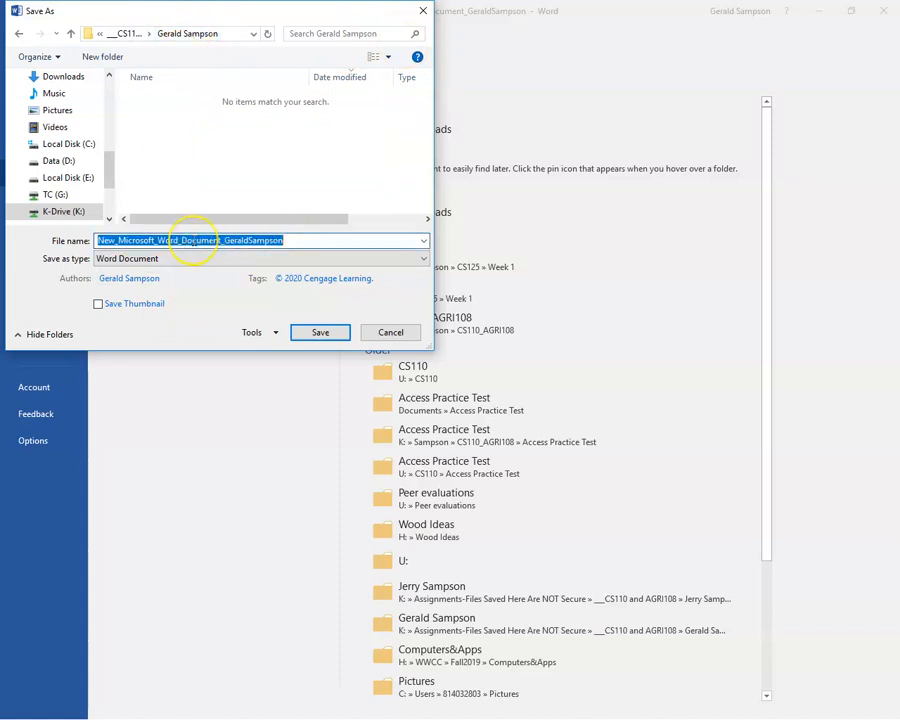
{"action": "right_click", "coordinate": [195, 240]}
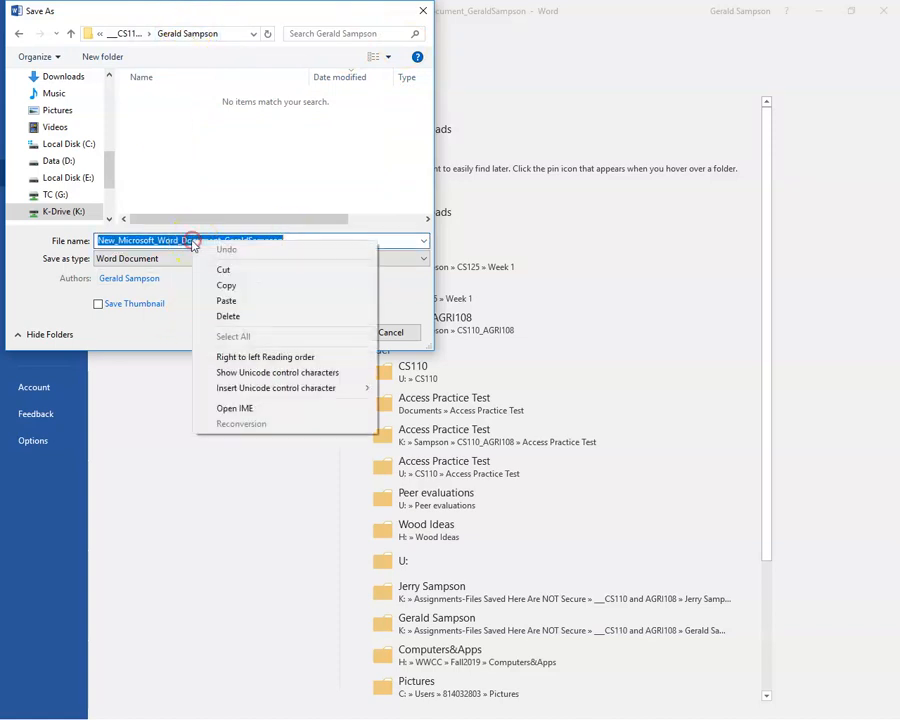
{"action": "left_click", "coordinate": [210, 296]}
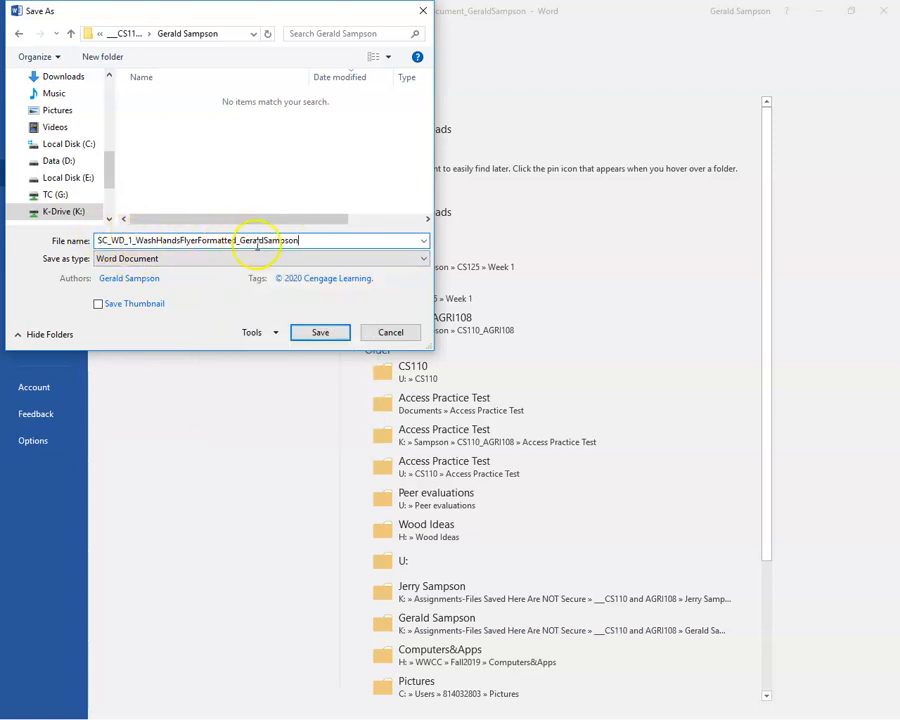
{"action": "left_click", "coordinate": [322, 333]}
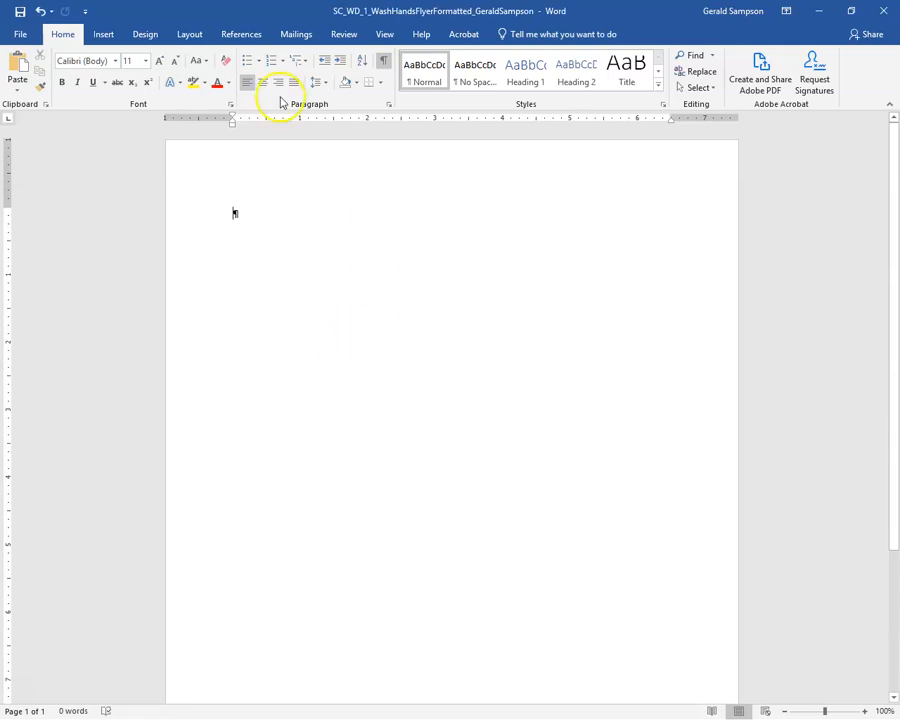
Minimize Word, go back to Step 1 of 2, and open the Word Module 1 Reading
{"action": "left_click", "coordinate": [818, 14]}
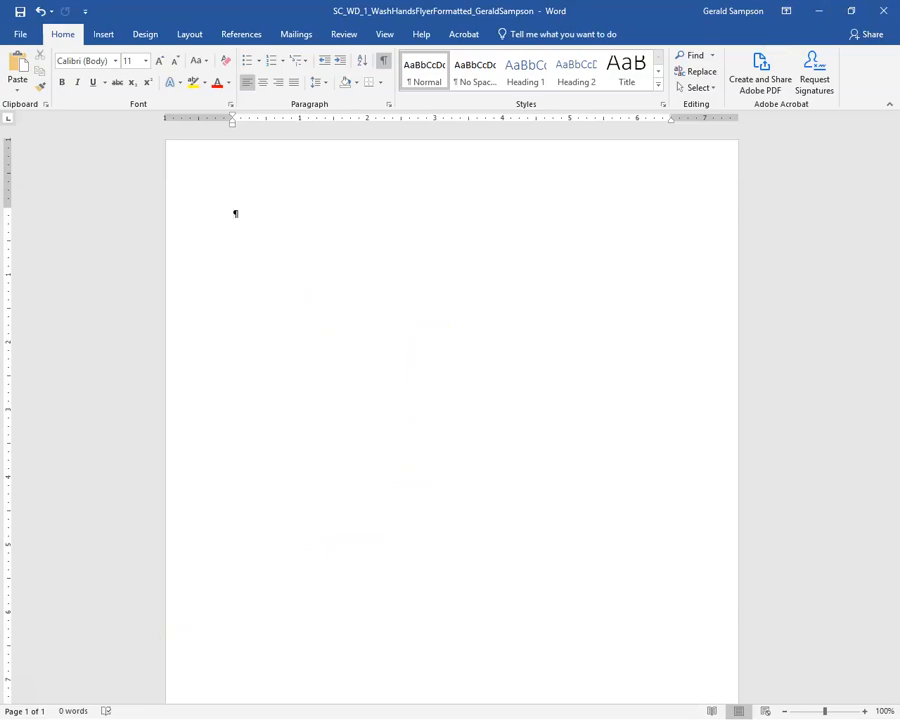
{"action": "left_click", "coordinate": [818, 10]}
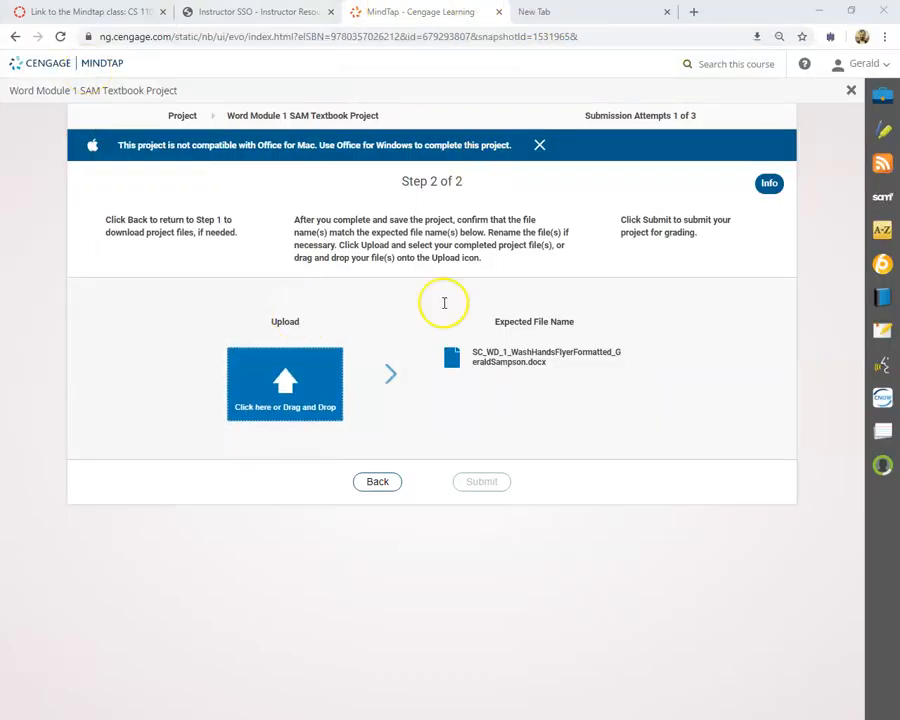
{"action": "left_click", "coordinate": [355, 490]}
{"action": "left_click", "coordinate": [118, 360]}
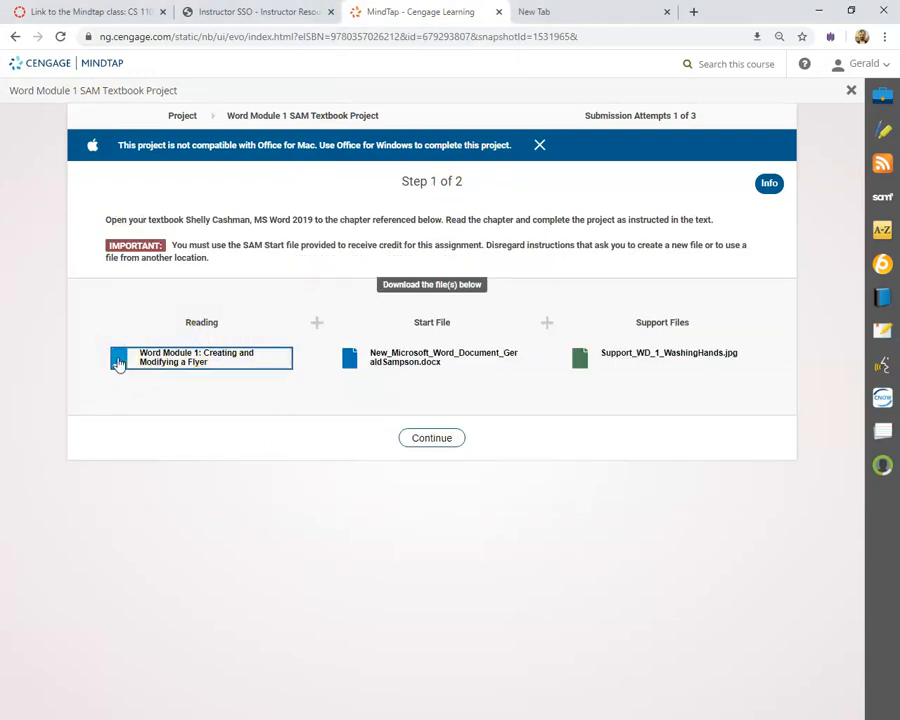
{"action": "left_click", "coordinate": [187, 357]}
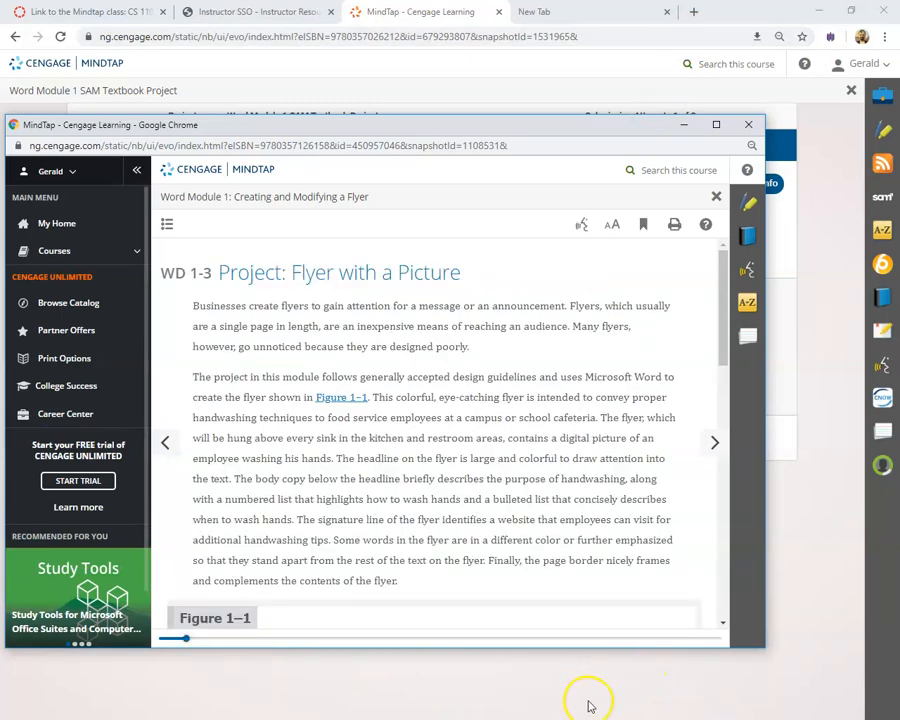
Maximize the reading window and page forward through the intro to the Starting Word section
{"action": "left_click", "coordinate": [716, 125]}
{"action": "scroll", "coordinate": [442, 203], "scroll_direction": "down", "scroll_amount": 3}
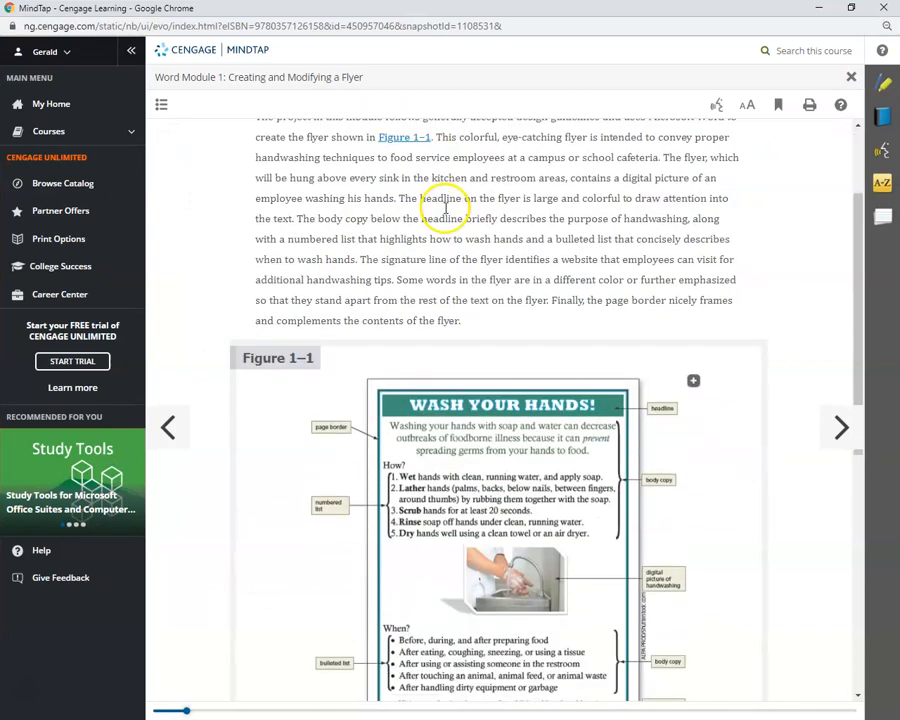
{"action": "scroll", "coordinate": [446, 426], "scroll_direction": "down", "scroll_amount": 3}
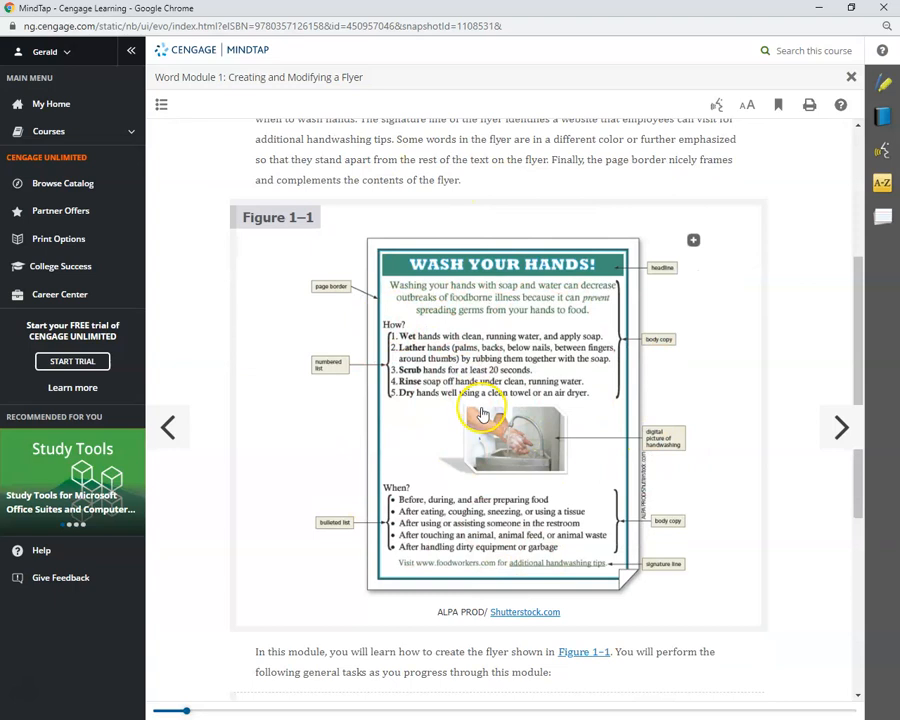
{"action": "scroll", "coordinate": [514, 404], "scroll_direction": "down", "scroll_amount": 5}
{"action": "scroll", "coordinate": [542, 428], "scroll_direction": "down", "scroll_amount": 3}
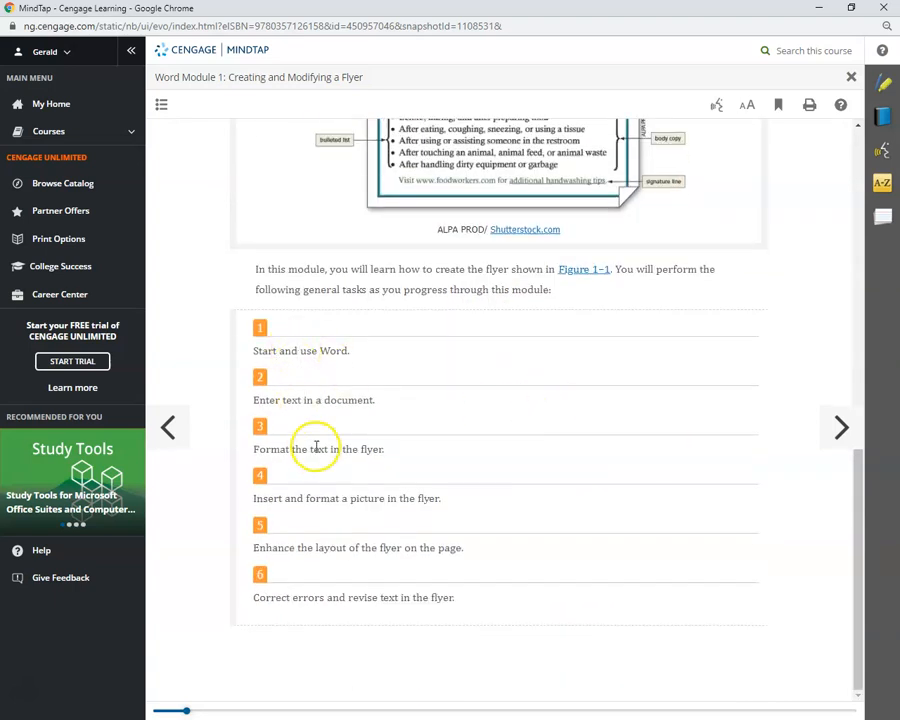
{"action": "left_click", "coordinate": [842, 434]}
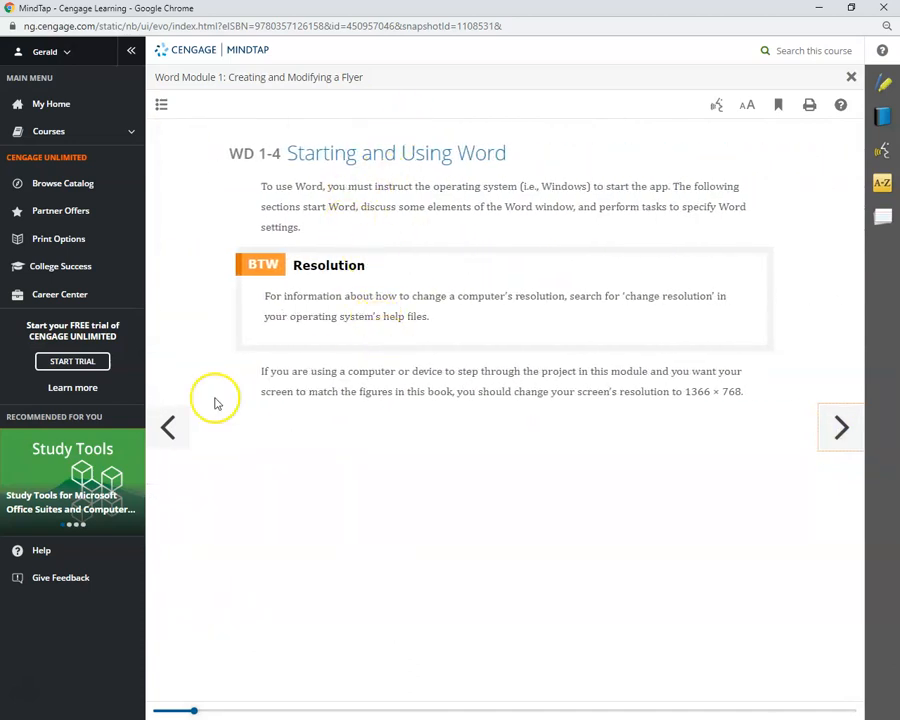
{"action": "left_click", "coordinate": [843, 430]}
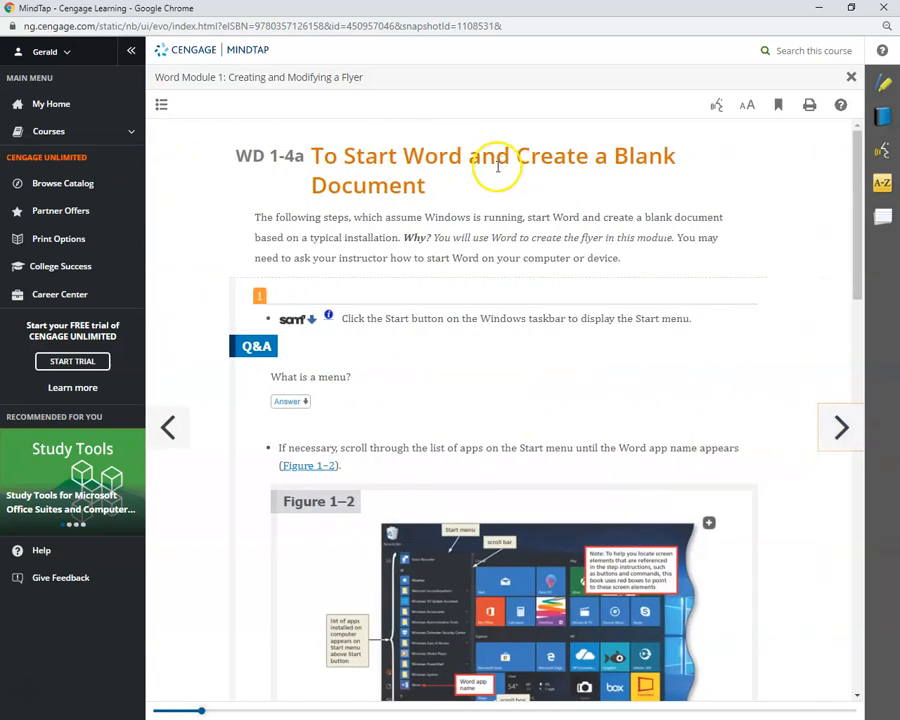
{"action": "scroll", "coordinate": [505, 220], "scroll_direction": "down", "scroll_amount": 1}
{"action": "scroll", "coordinate": [508, 250], "scroll_direction": "down", "scroll_amount": 1}
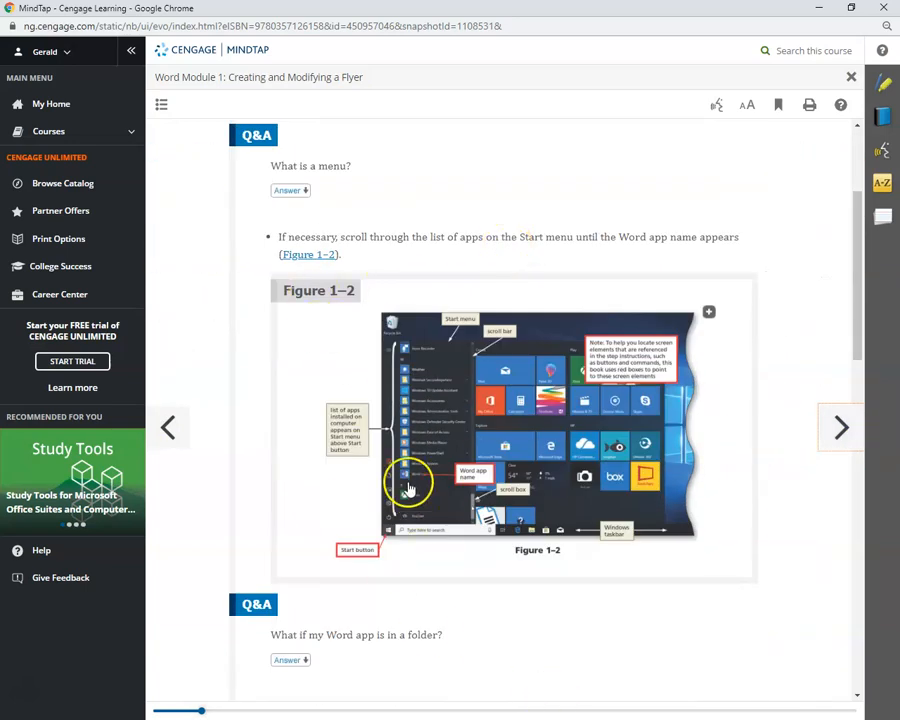
Page on through the Word window and ribbon tab sections to WD 1-4d To Adjust the Margins
{"action": "left_click", "coordinate": [836, 434]}
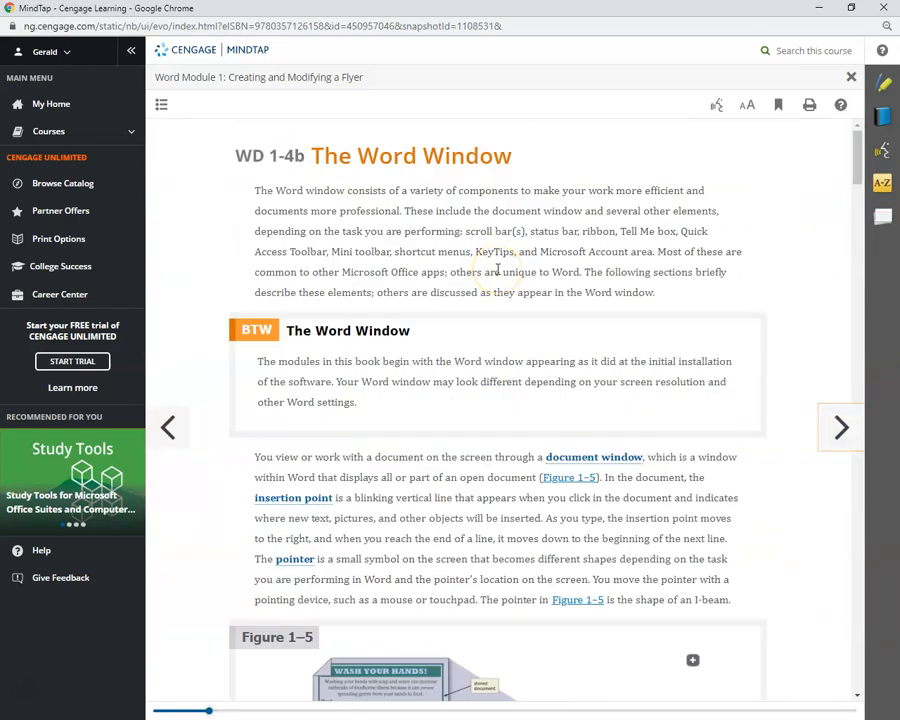
{"action": "scroll", "coordinate": [497, 270], "scroll_direction": "down", "scroll_amount": 8}
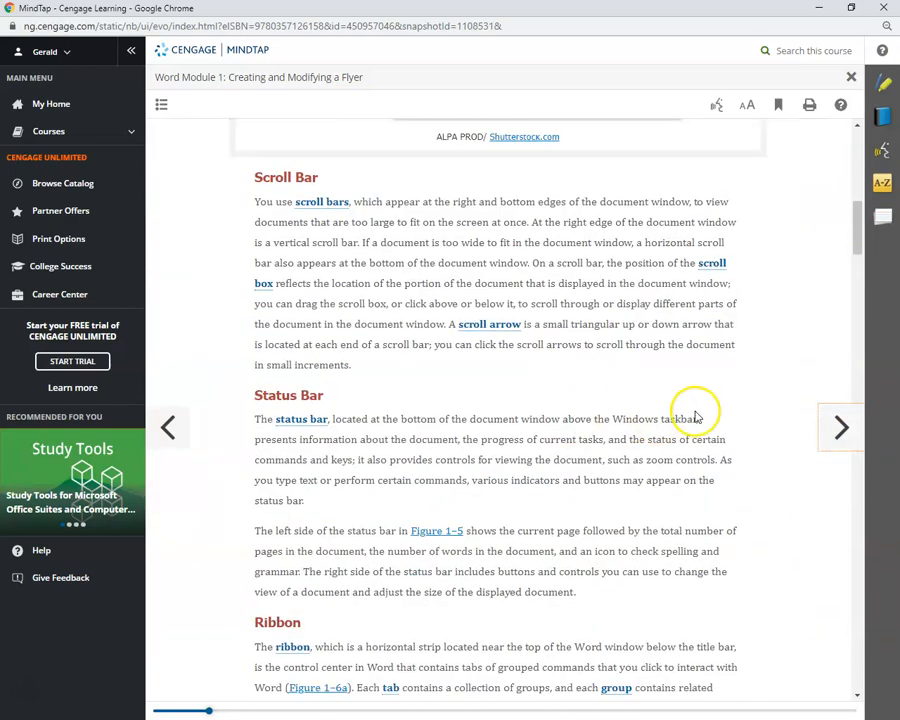
{"action": "scroll", "coordinate": [800, 422], "scroll_direction": "down", "scroll_amount": 4}
{"action": "scroll", "coordinate": [776, 444], "scroll_direction": "down", "scroll_amount": 7}
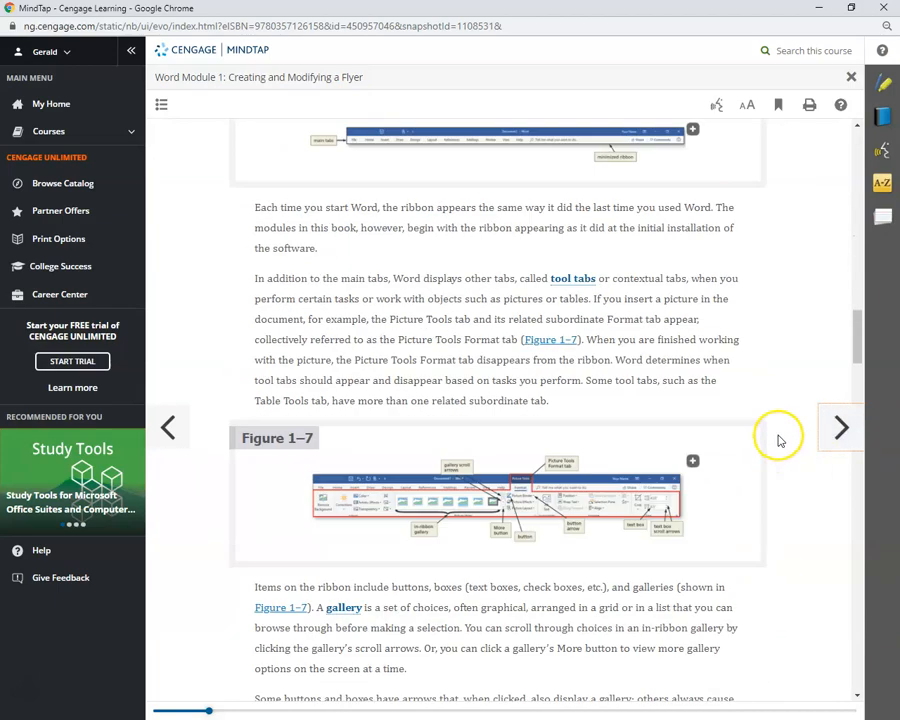
{"action": "scroll", "coordinate": [780, 440], "scroll_direction": "down", "scroll_amount": 10}
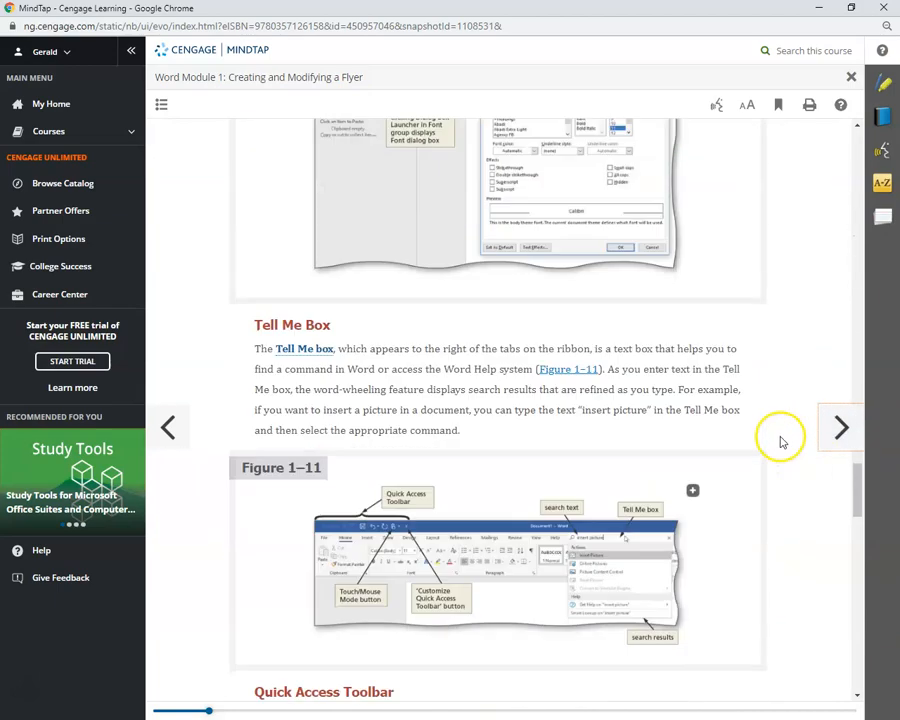
{"action": "scroll", "coordinate": [780, 440], "scroll_direction": "down", "scroll_amount": 9}
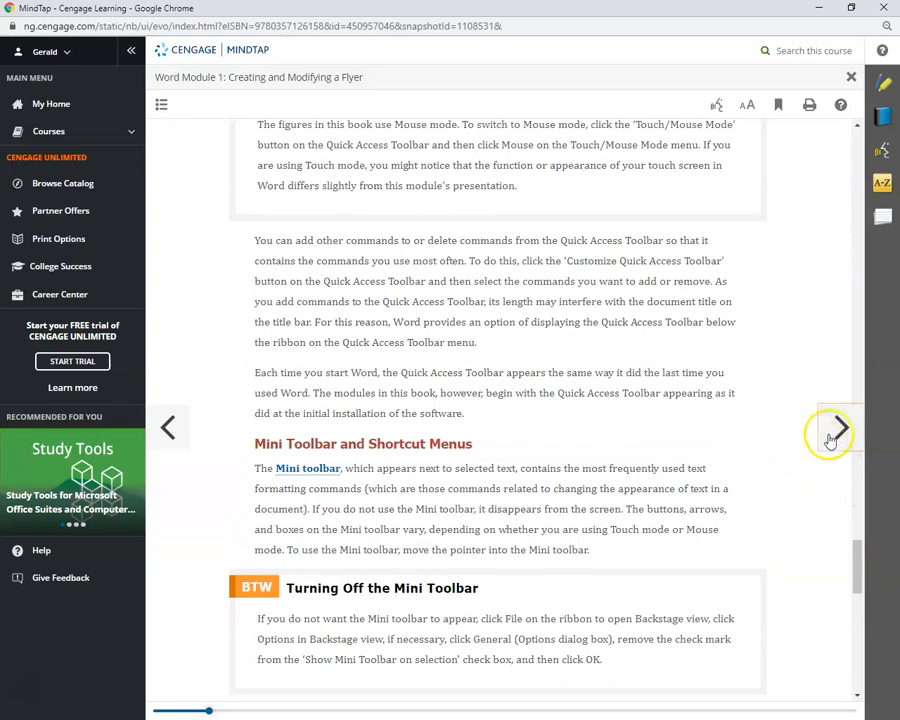
{"action": "left_click", "coordinate": [838, 430]}
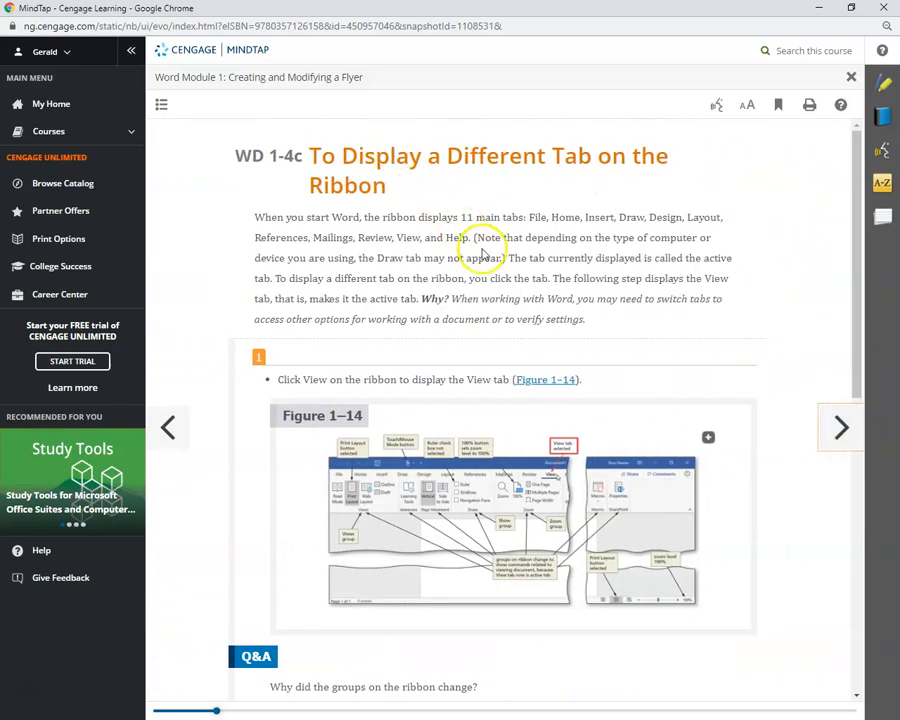
{"action": "scroll", "coordinate": [632, 328], "scroll_direction": "down", "scroll_amount": 1}
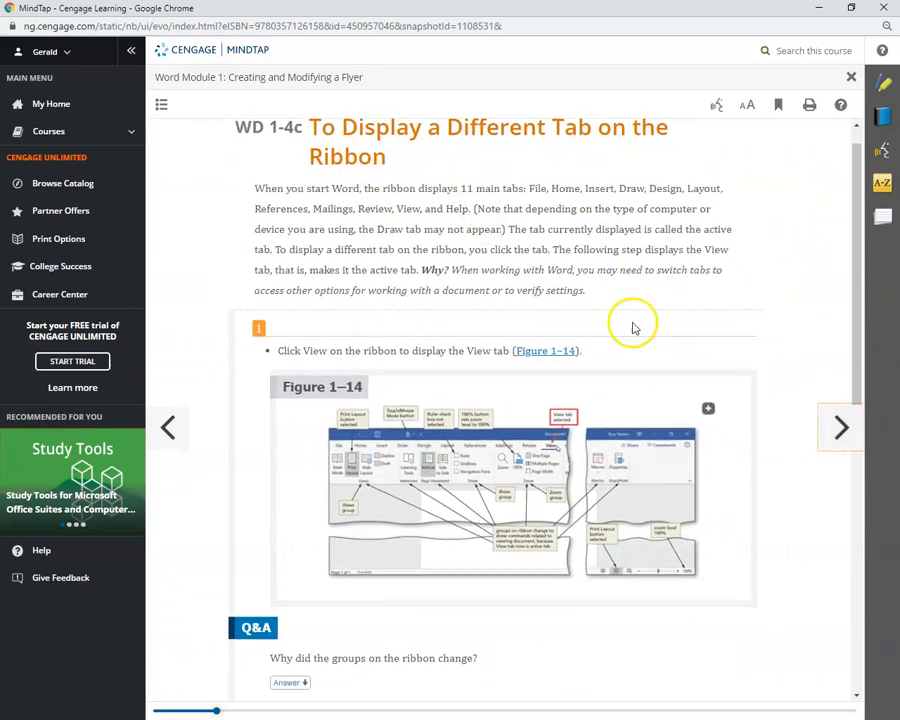
{"action": "scroll", "coordinate": [402, 361], "scroll_direction": "down", "scroll_amount": 3}
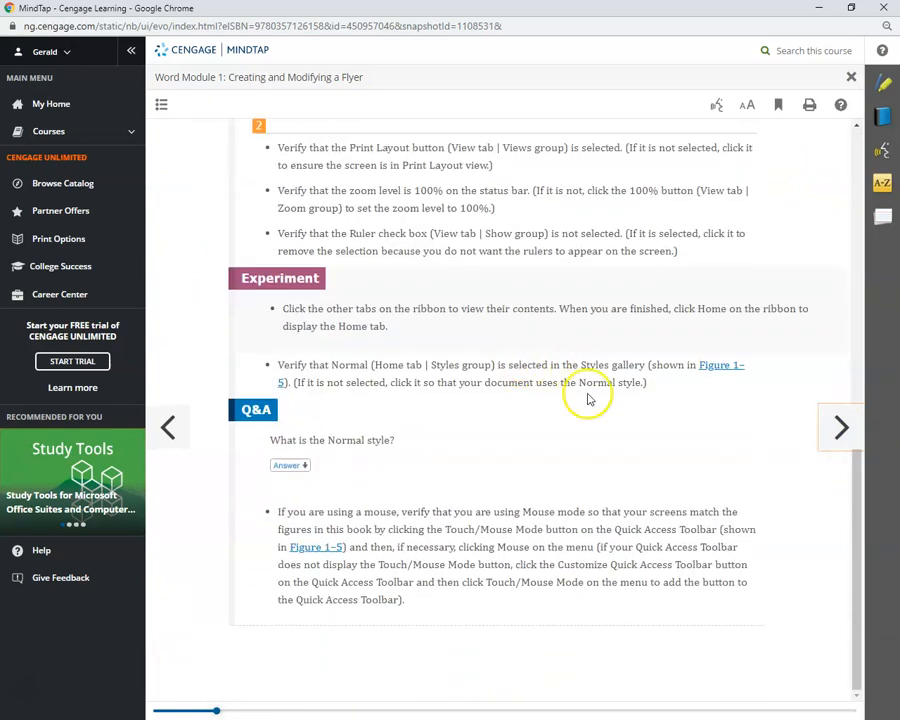
{"action": "left_click", "coordinate": [836, 426]}
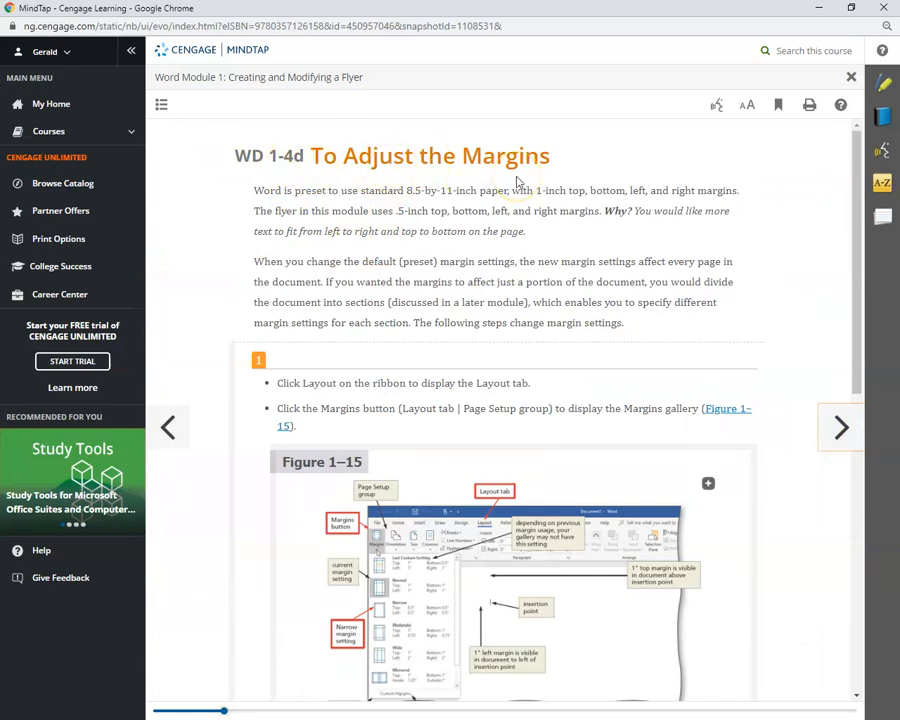
Jump to To Adjust the Margins via the contents, then move and maximize the Word flyer window
{"action": "left_click", "coordinate": [161, 105]}
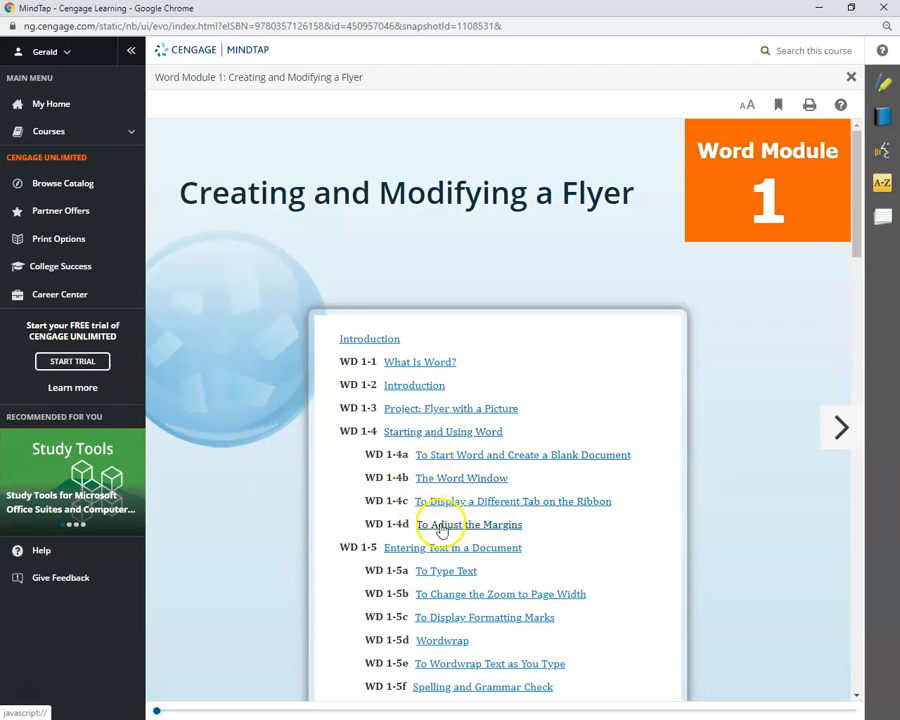
{"action": "left_click", "coordinate": [463, 526]}
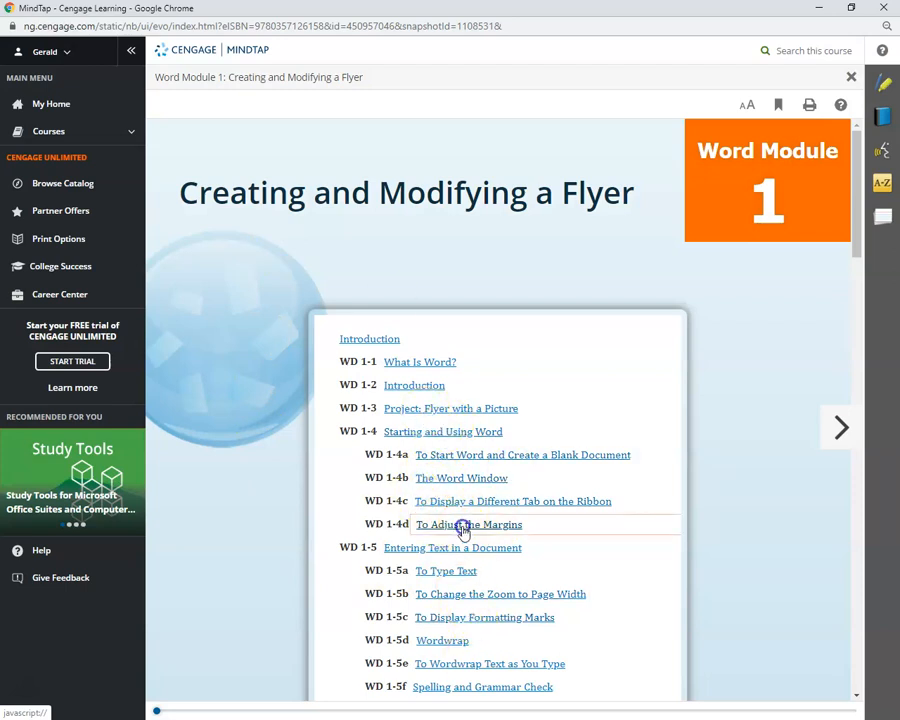
{"action": "scroll", "coordinate": [390, 344], "scroll_direction": "down", "scroll_amount": 3}
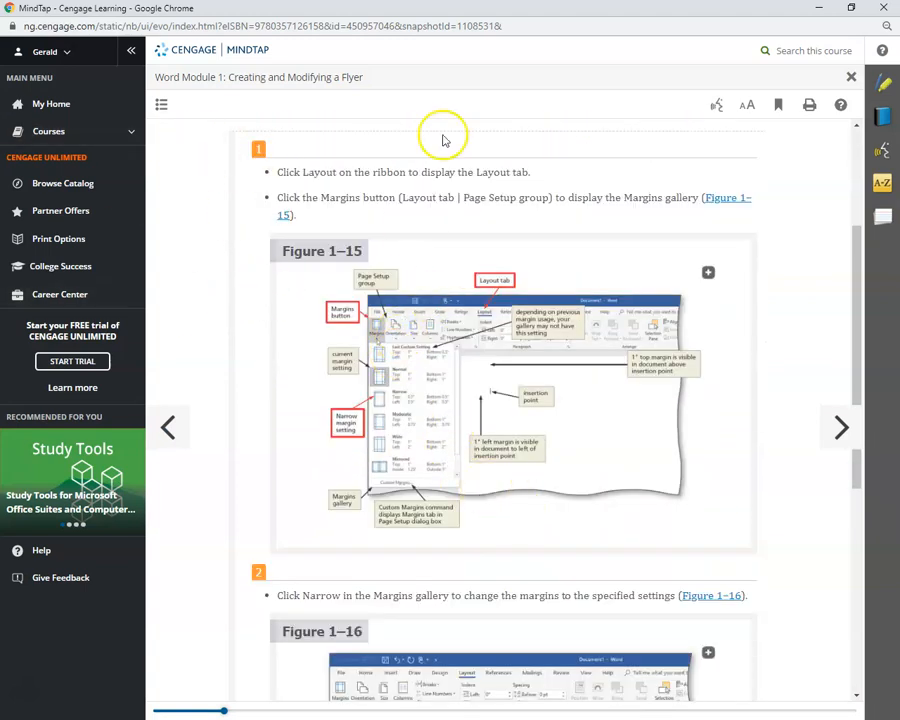
{"action": "left_click_drag", "start_coordinate": [418, 2], "coordinate": [558, 90]}
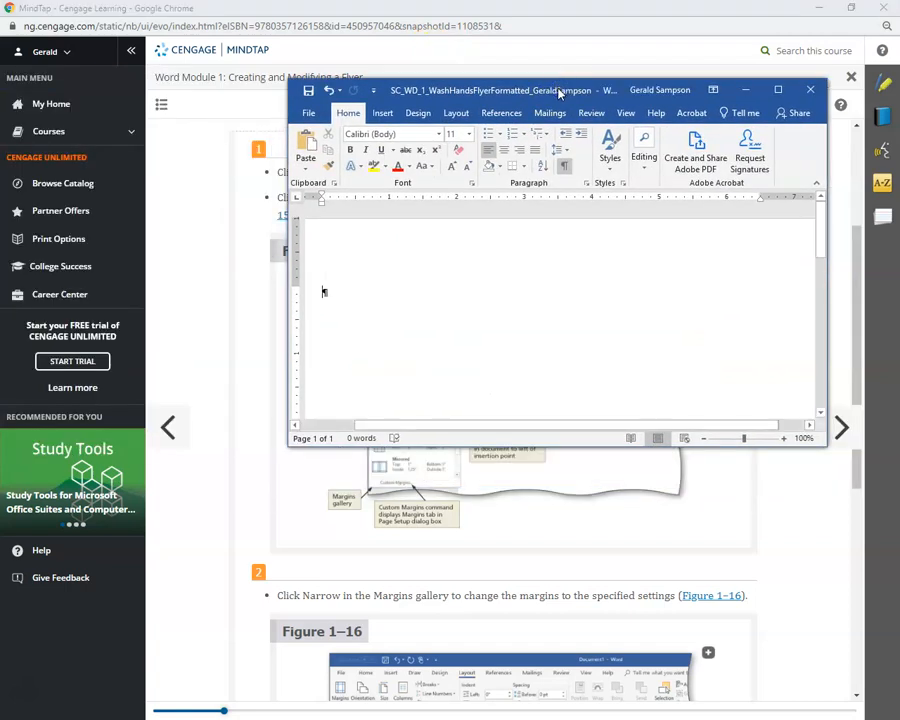
{"action": "left_click", "coordinate": [778, 89]}
Apply the Narrow 0.5-inch margin preset from Layout > Margins
{"action": "left_click", "coordinate": [189, 34]}
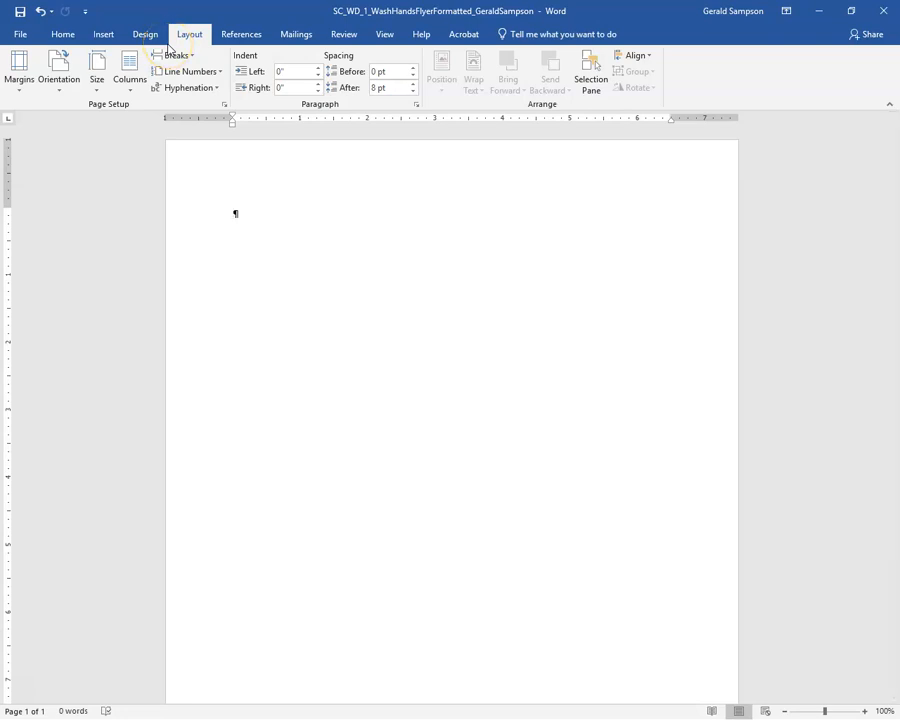
{"action": "left_click", "coordinate": [19, 72]}
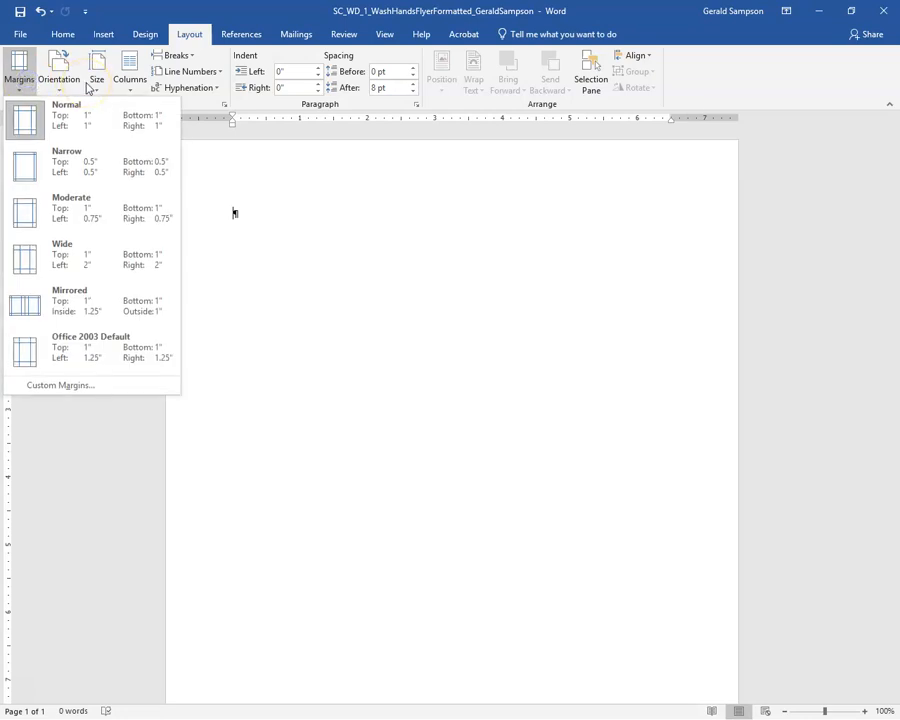
{"action": "left_click", "coordinate": [53, 163]}
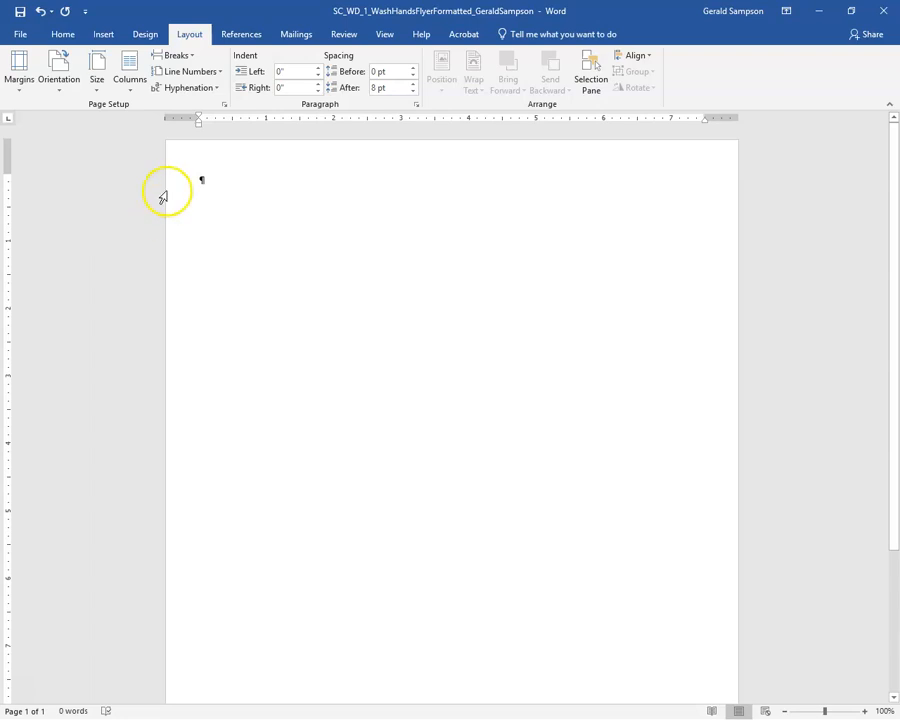
Zoom the flyer from One Page to Page Width from the View tab
{"action": "left_click", "coordinate": [384, 35]}
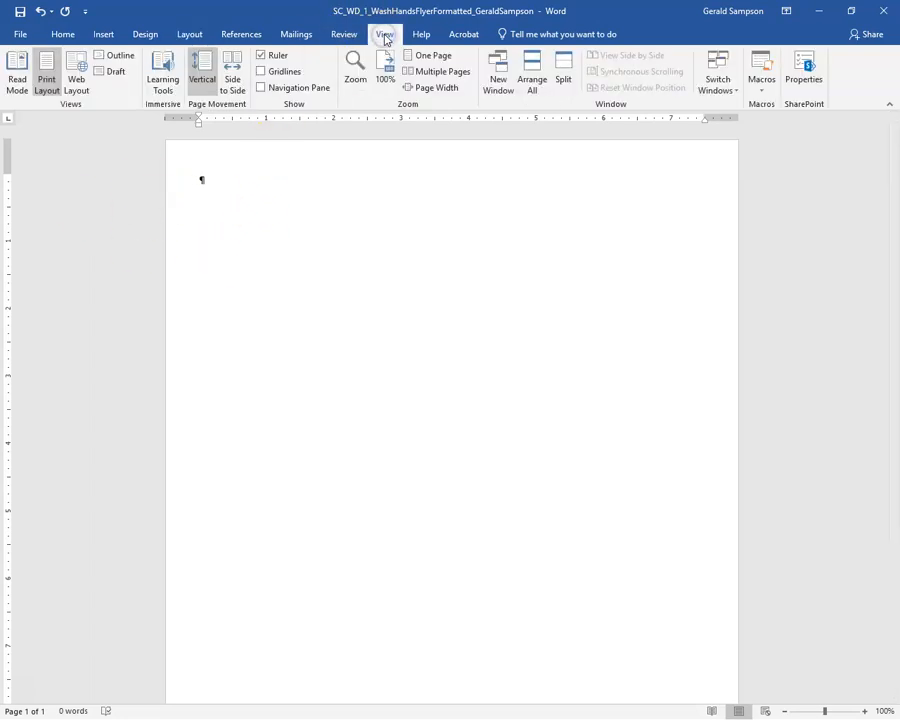
{"action": "left_click", "coordinate": [430, 55]}
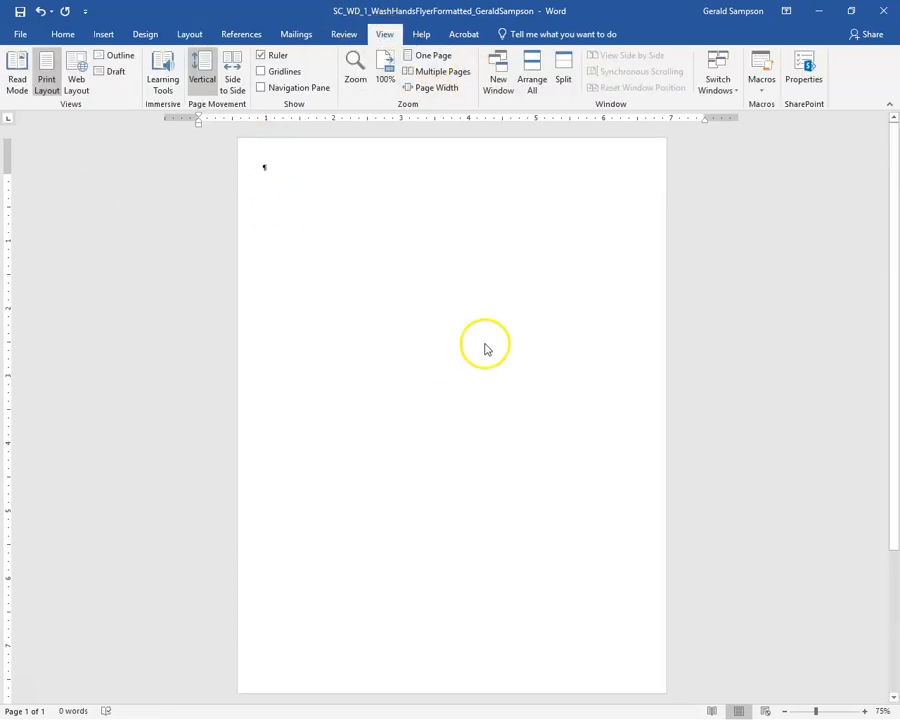
{"action": "left_click", "coordinate": [430, 88]}
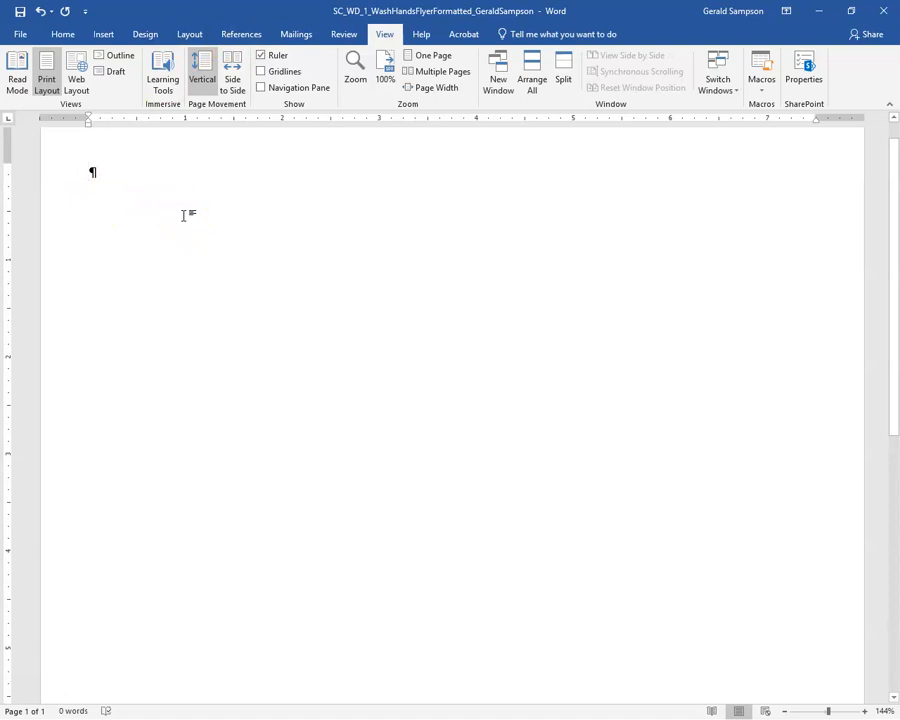
Type the title 'Wash Your Hands!' on the first line, then toggle formatting marks off and back on
{"action": "left_click_drag", "start_coordinate": [136, 199], "coordinate": [198, 200]}
{"action": "type", "text": "Wash Your Hands!"}
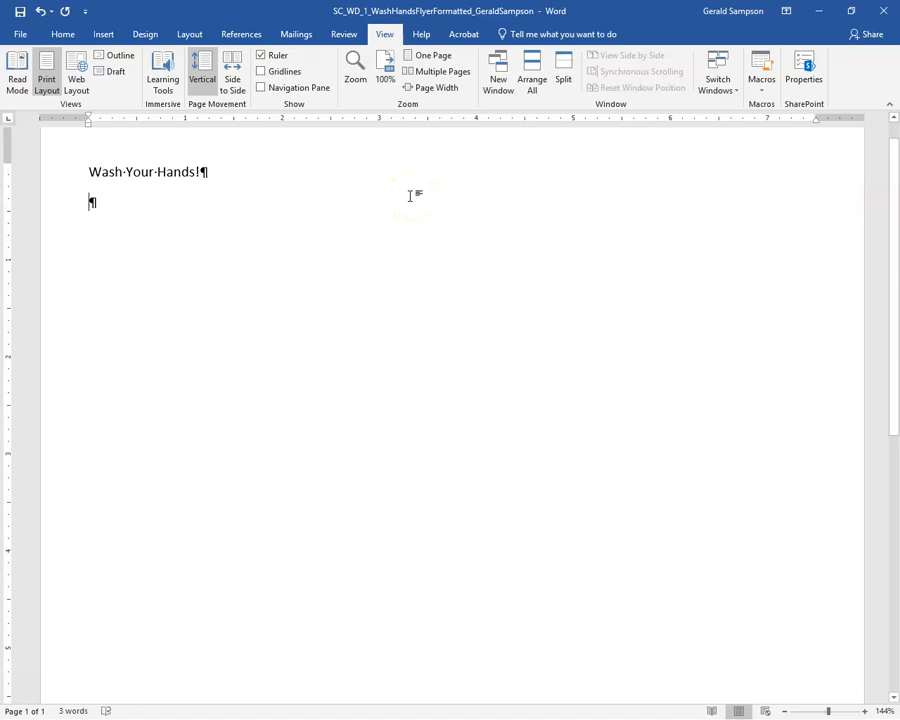
{"action": "left_click", "coordinate": [60, 35]}
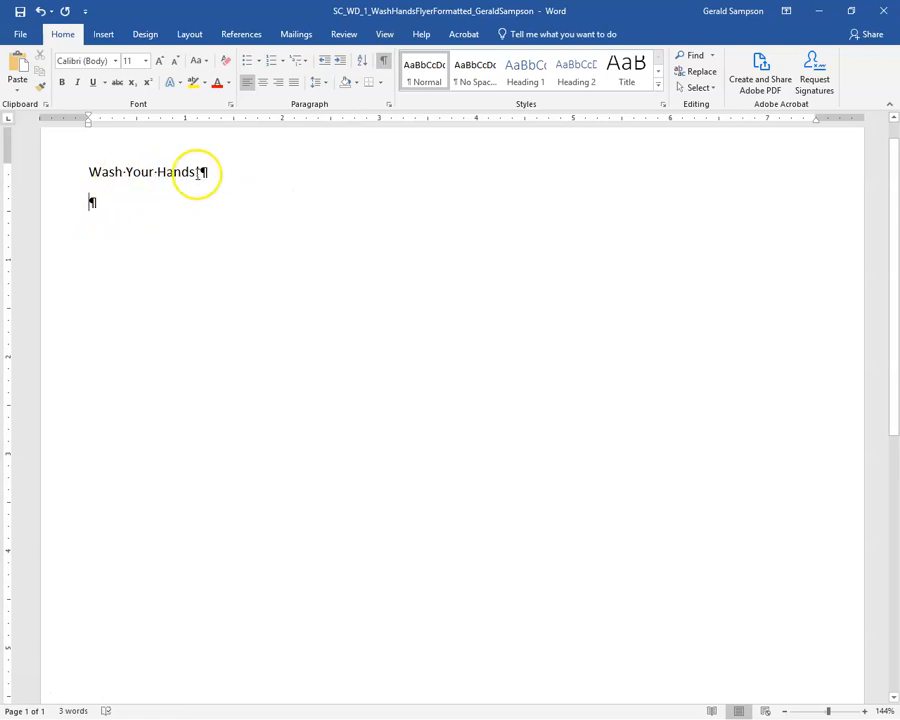
{"action": "left_click", "coordinate": [383, 61]}
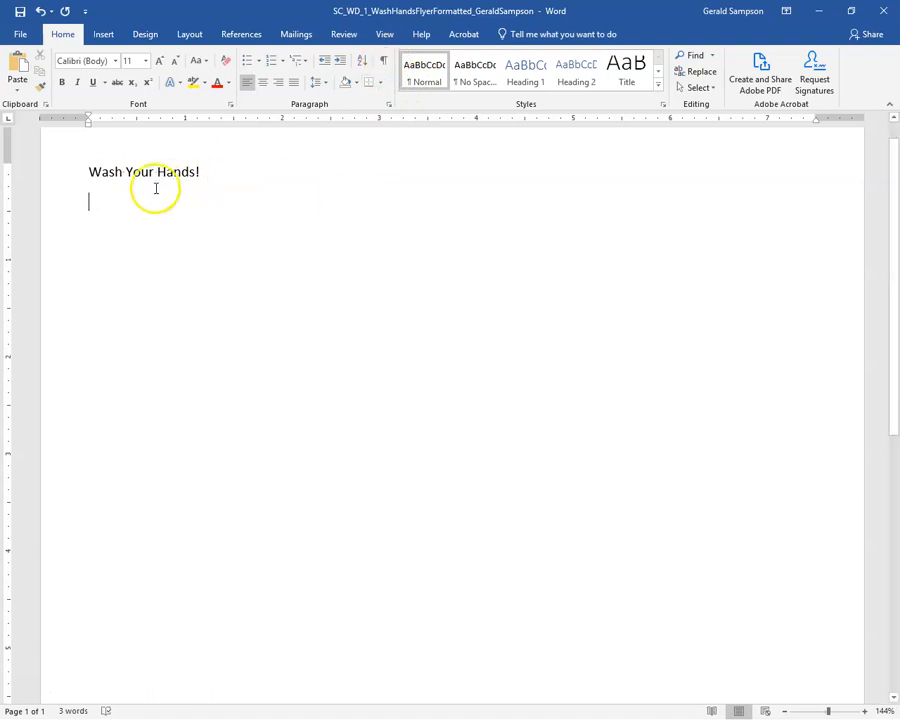
{"action": "left_click", "coordinate": [383, 61]}
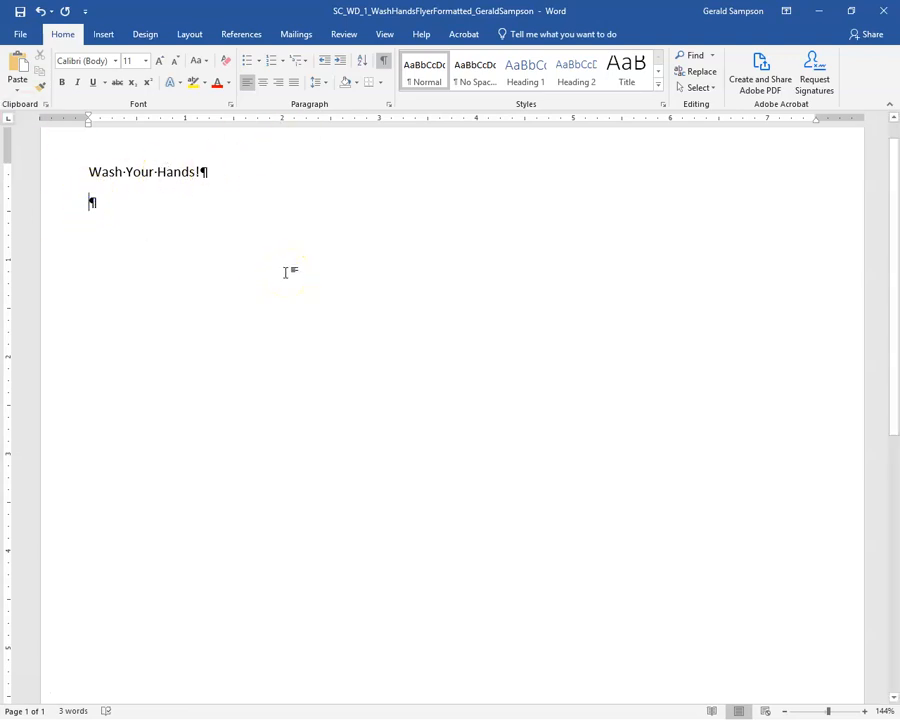
Type the intro sentence 'Washing your hands with soap and water can decrease outbreaks of foodborne illness…'
{"action": "type", "text": "W"}
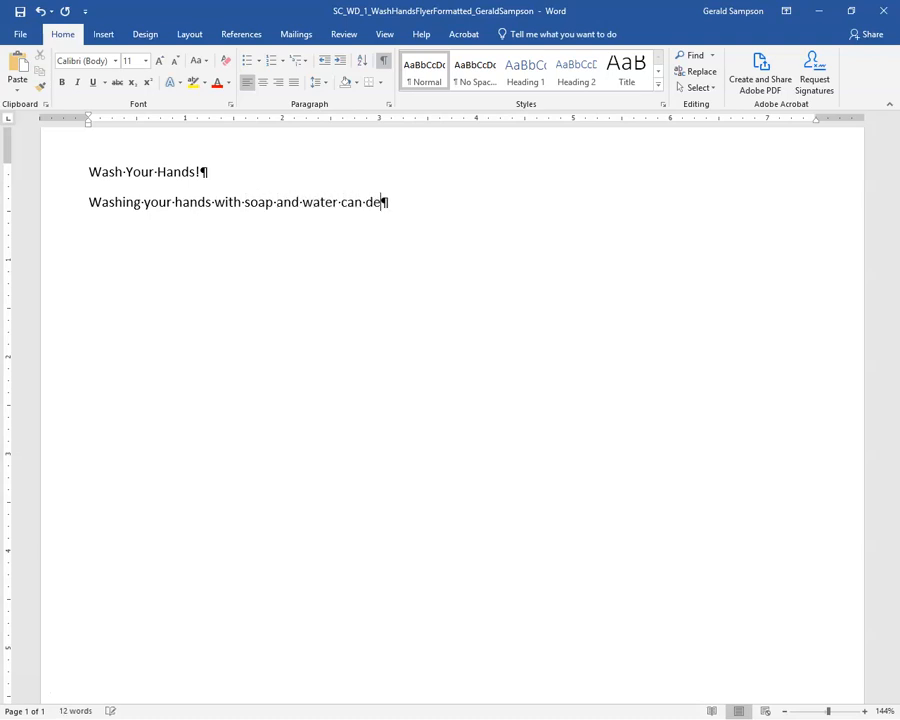
{"action": "type", "text": "e outbreak"}
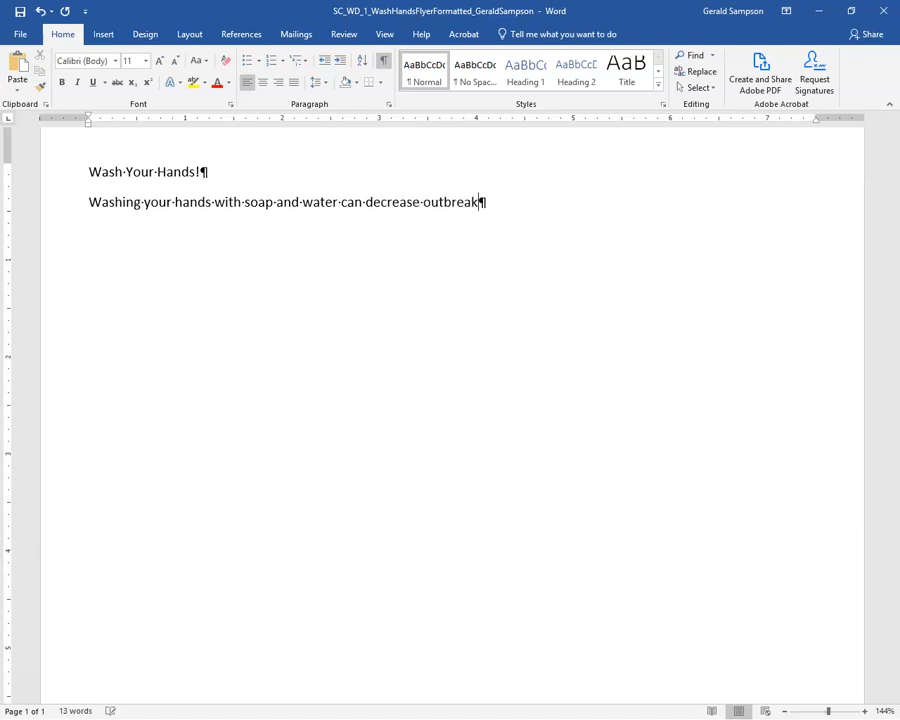
{"action": "type", "text": "s of foodborne illne"}
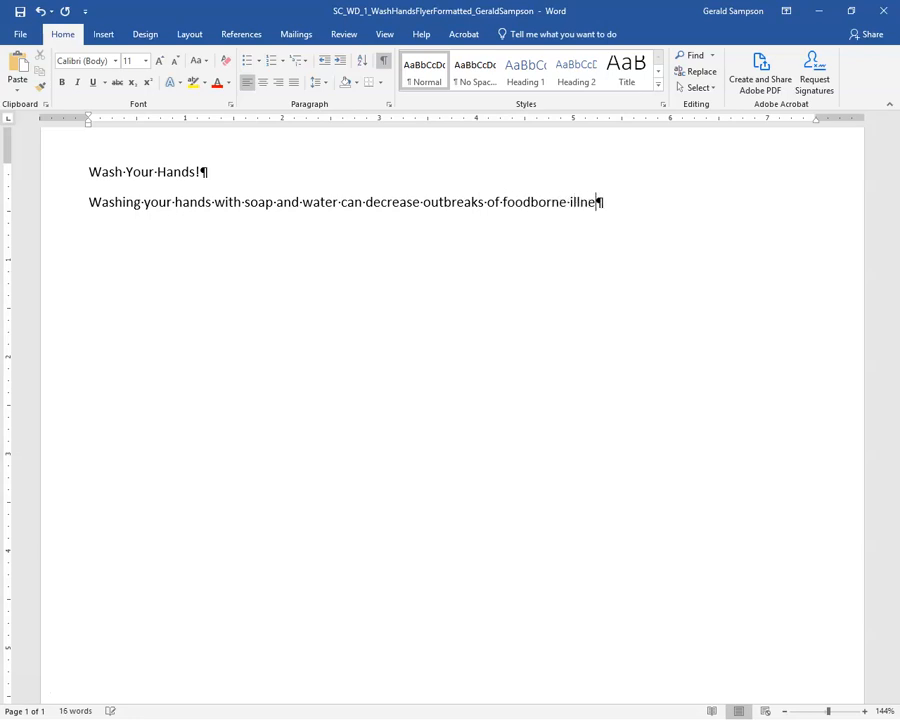
{"action": "type", "text": "ss because i"}
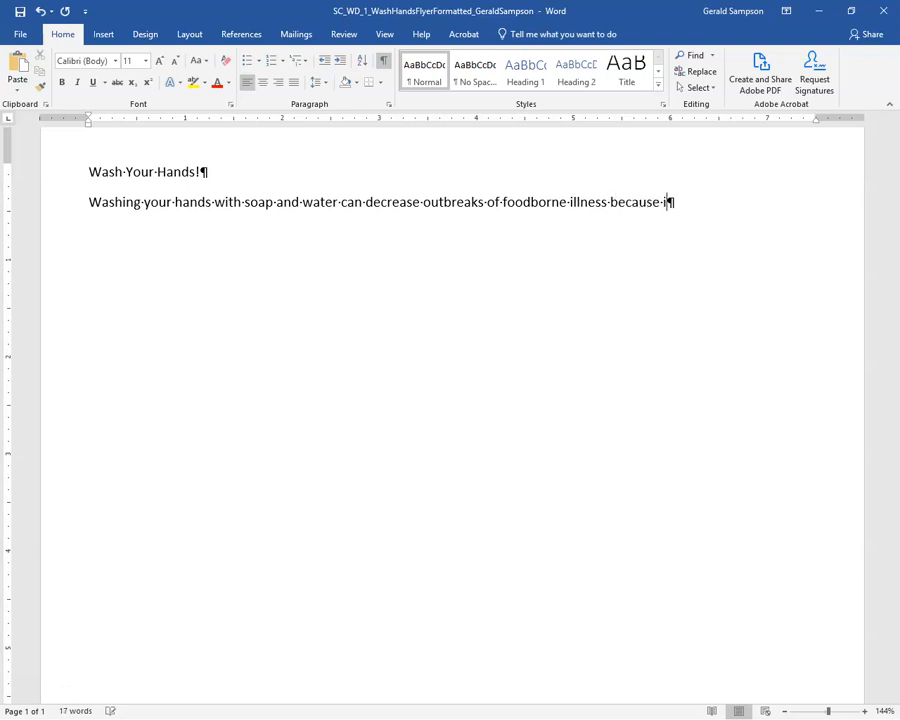
{"action": "type", "text": "t can pe"}
{"action": "type", "text": "even"}
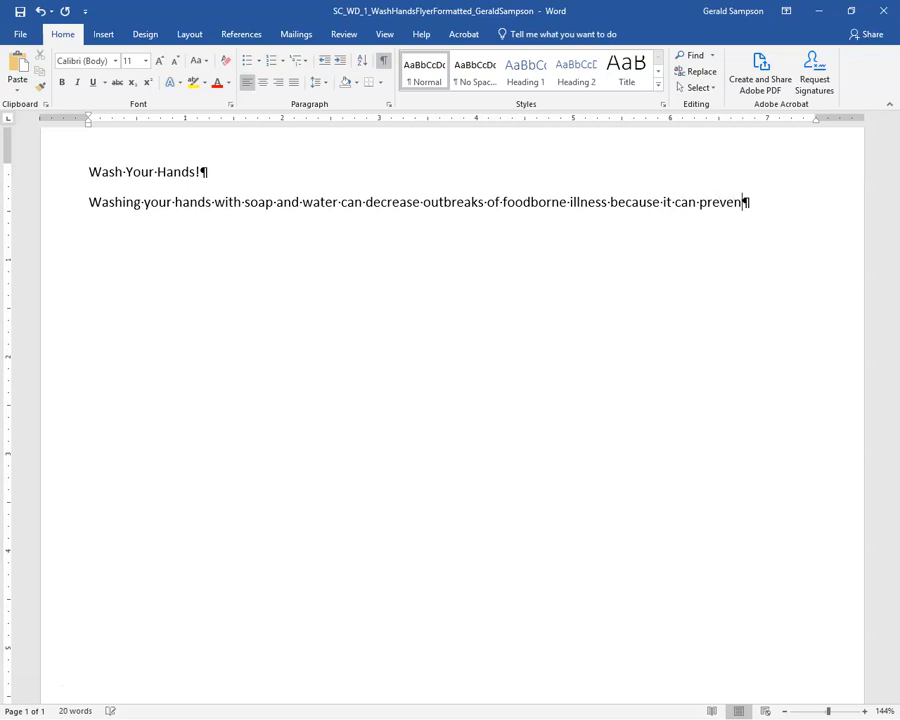
{"action": "type", "text": "t spreading germs"}
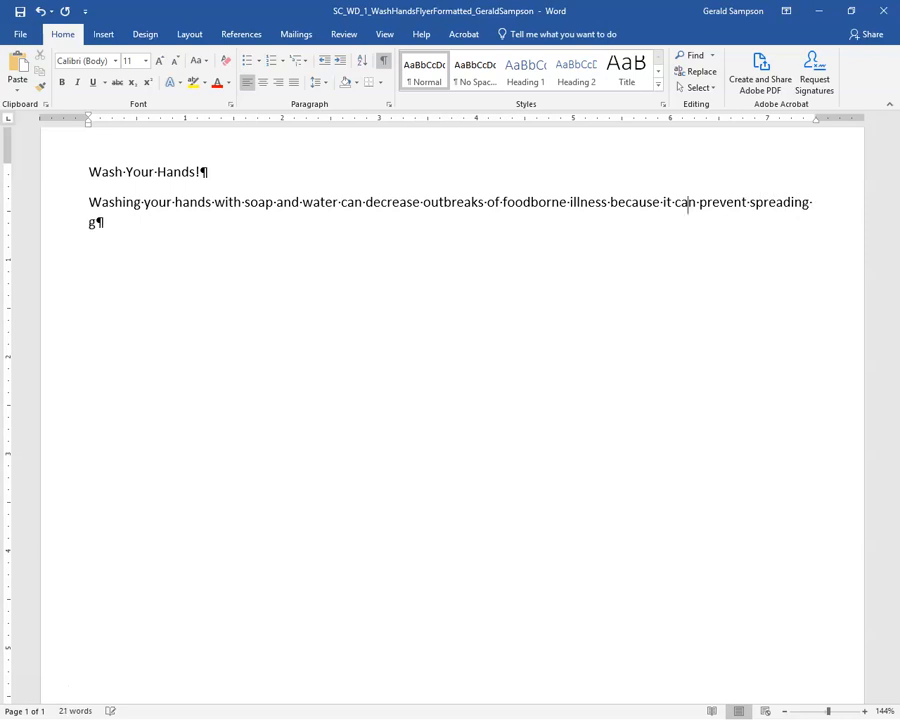
{"action": "type", "text": " from "}
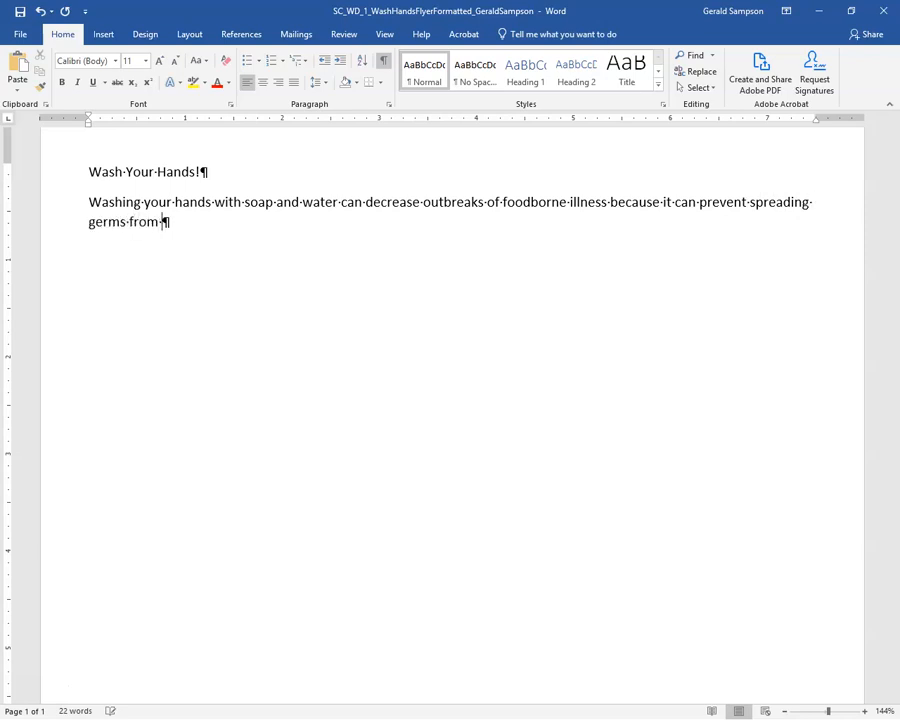
{"action": "type", "text": "your had"}
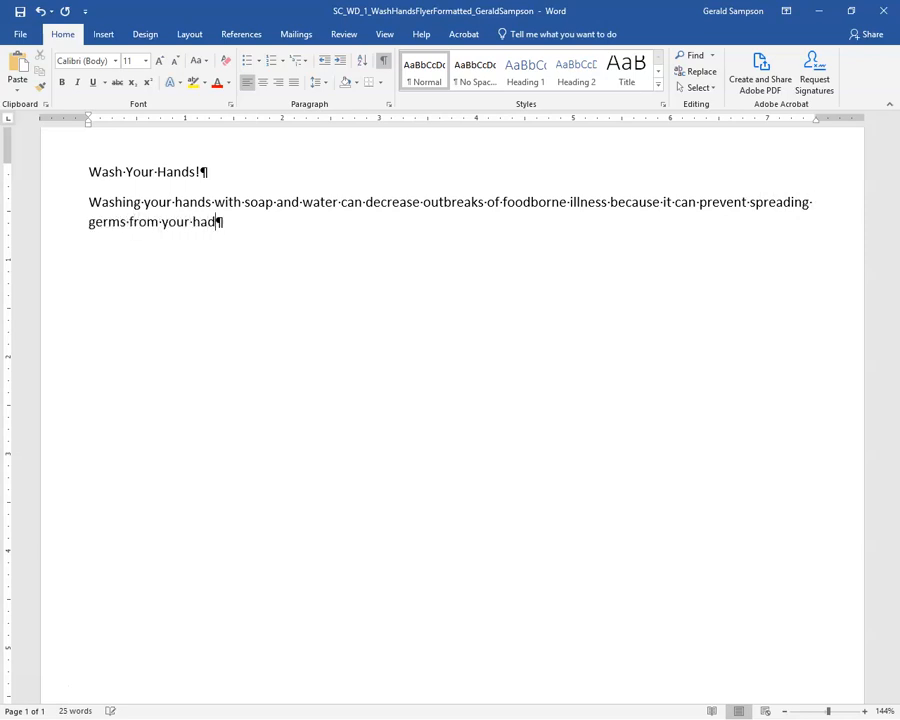
{"action": "key", "text": "BackSpace"}
{"action": "type", "text": "nds to food."}
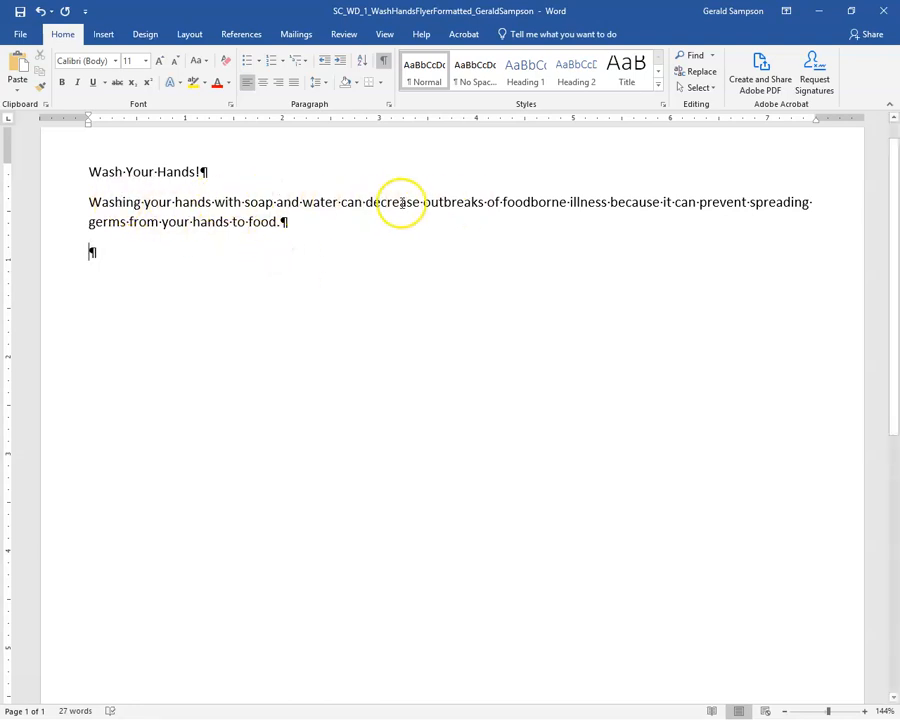
Correct the misspelled 'outbreaks' in the intro sentence, then hide the formatting marks
{"action": "left_click", "coordinate": [465, 202]}
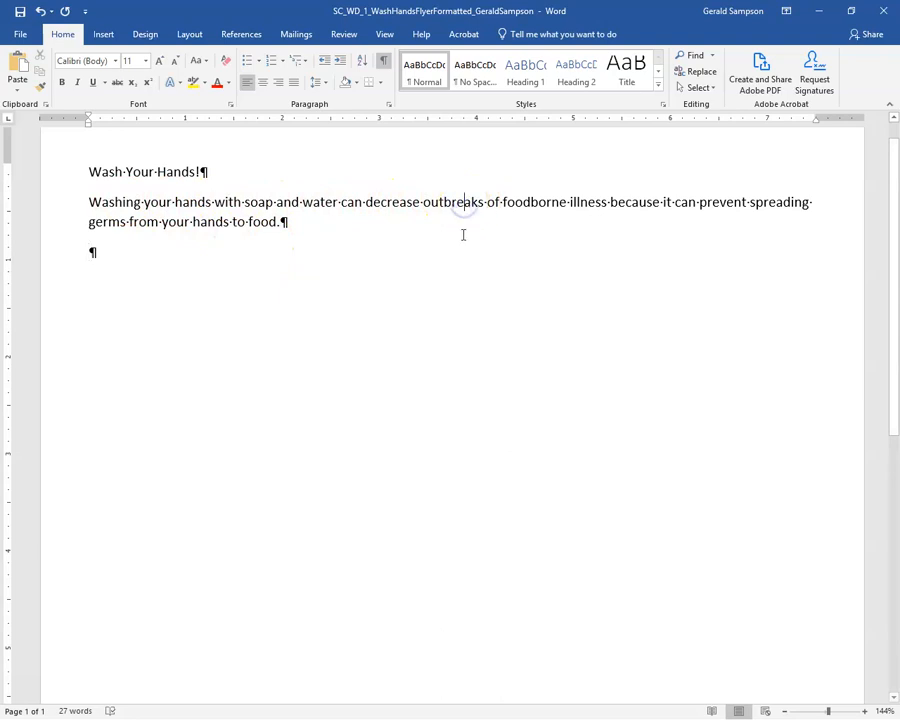
{"action": "key", "text": "BackSpace"}
{"action": "type", "text": "\\"}
{"action": "left_click", "coordinate": [463, 202]}
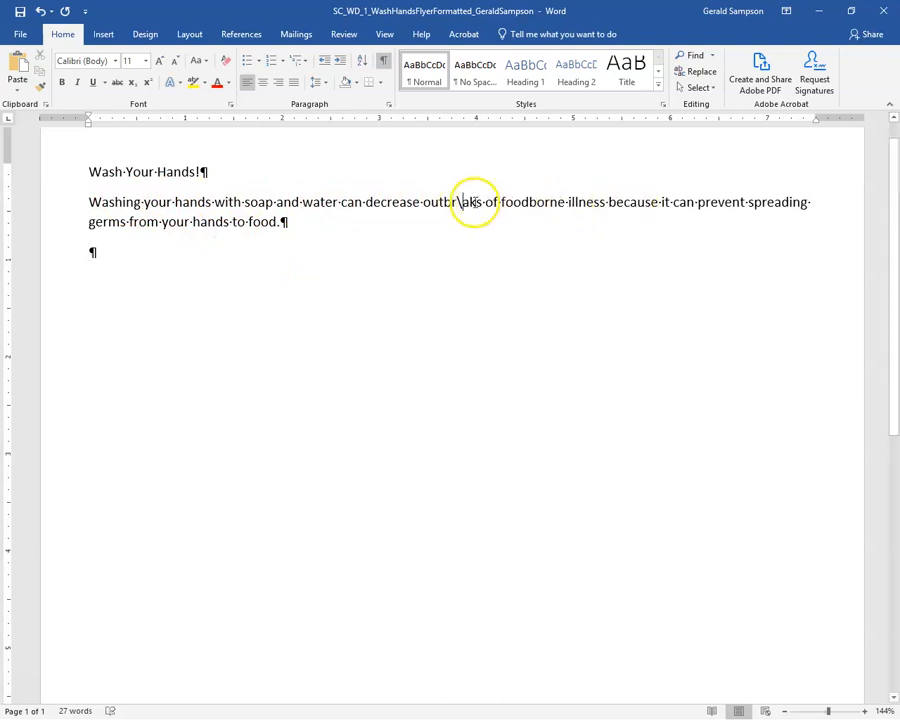
{"action": "key", "text": "BackSpace"}
{"action": "left_click", "coordinate": [580, 202]}
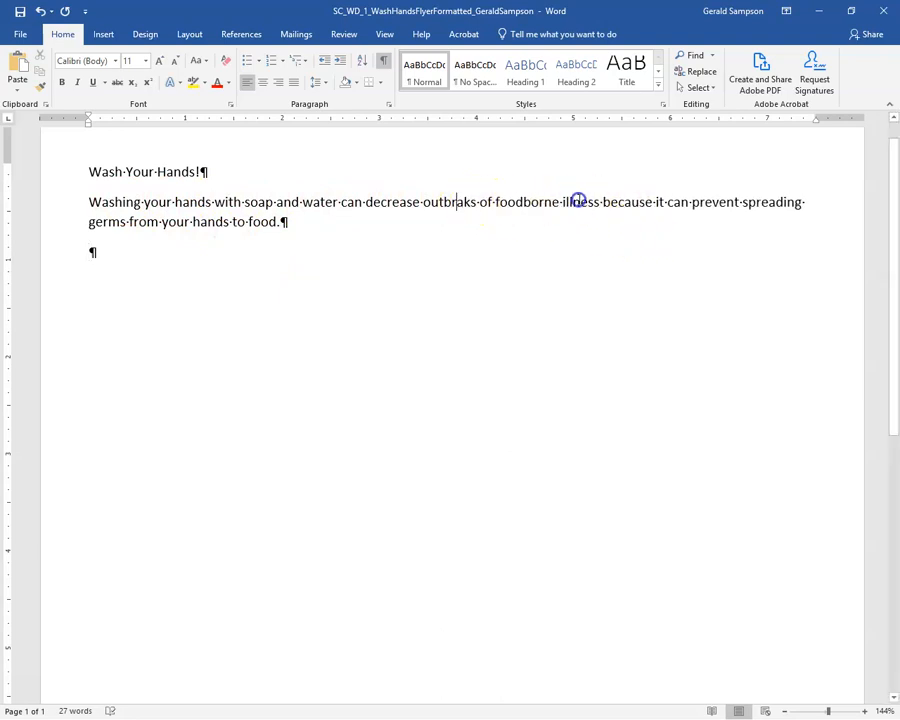
{"action": "right_click", "coordinate": [452, 202]}
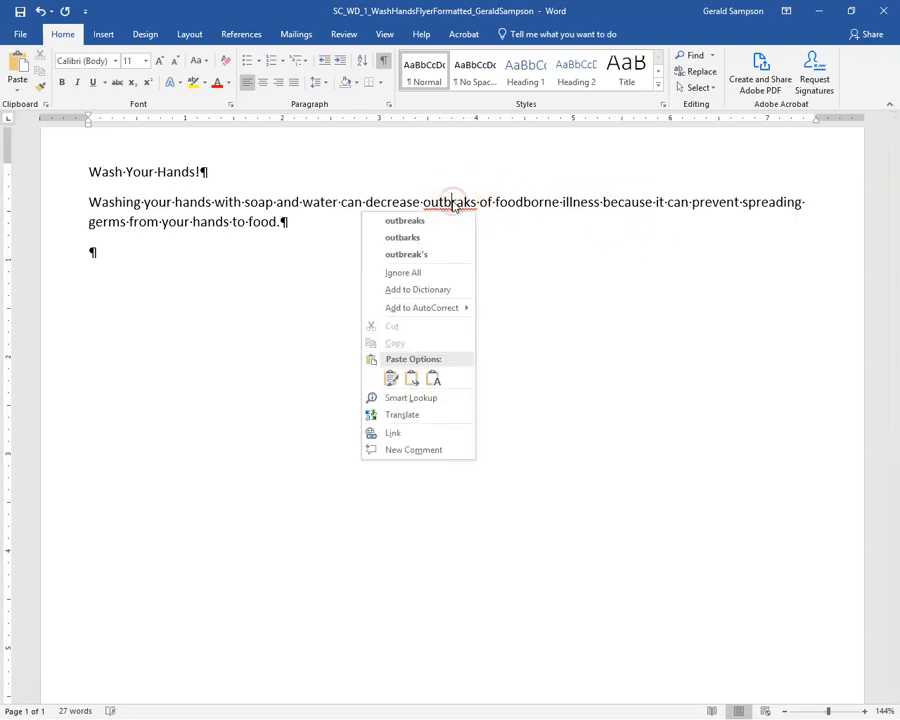
{"action": "left_click", "coordinate": [415, 222]}
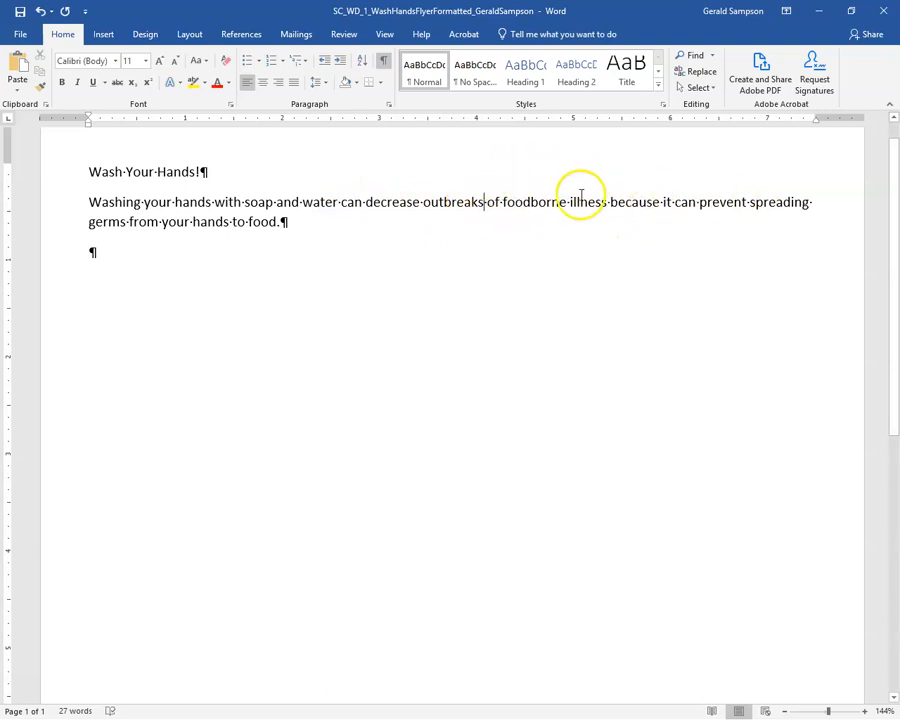
{"action": "left_click", "coordinate": [383, 60]}
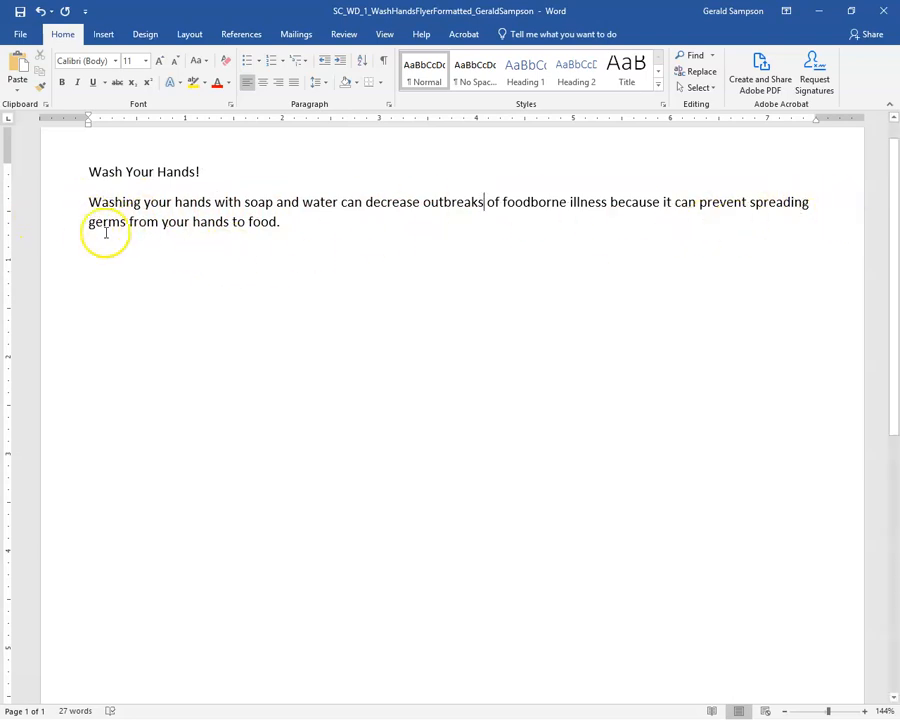
Show formatting marks and type 'How?' on the empty line below the intro
{"action": "left_click", "coordinate": [383, 61]}
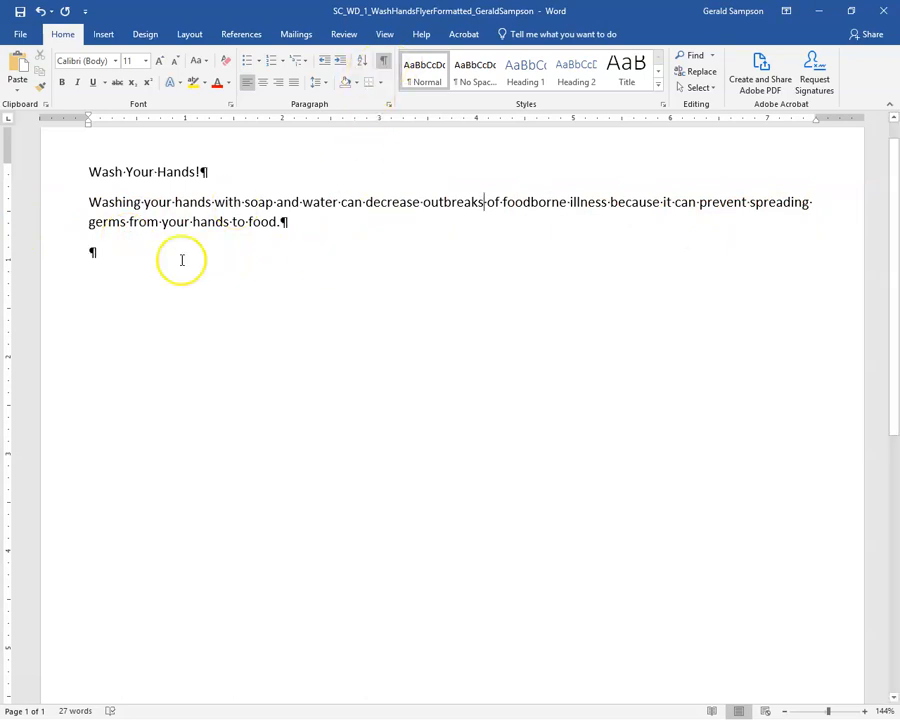
{"action": "left_click", "coordinate": [91, 252]}
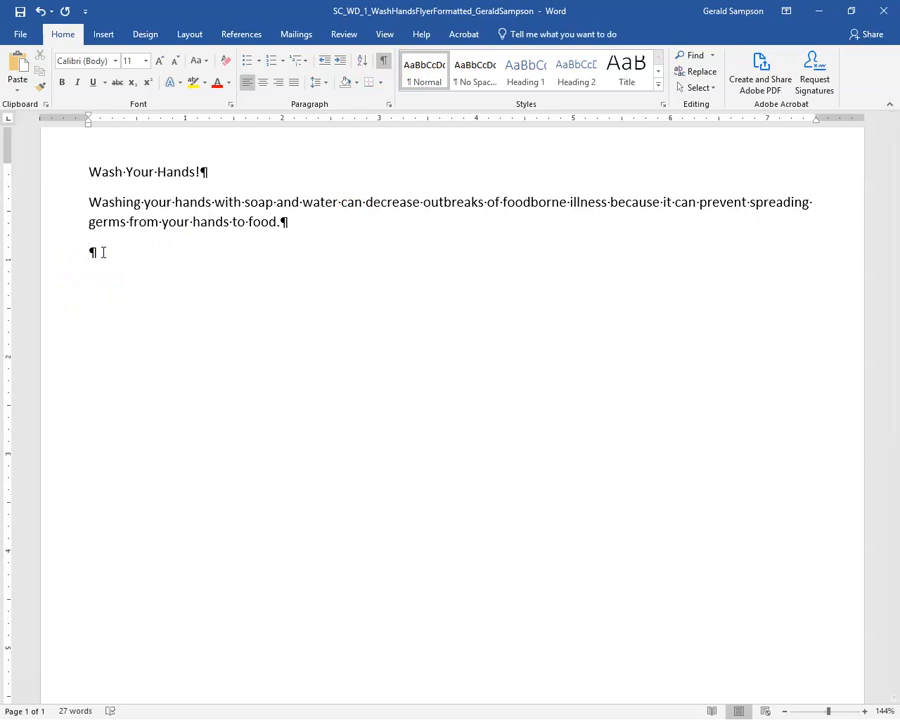
{"action": "type", "text": "How?"}
{"action": "key", "text": "Return"}
Type the wet-hands step and the lather step ending 'by rubbing them together with the soap.'
{"action": "type", "text": "Wet hands with clen,"}
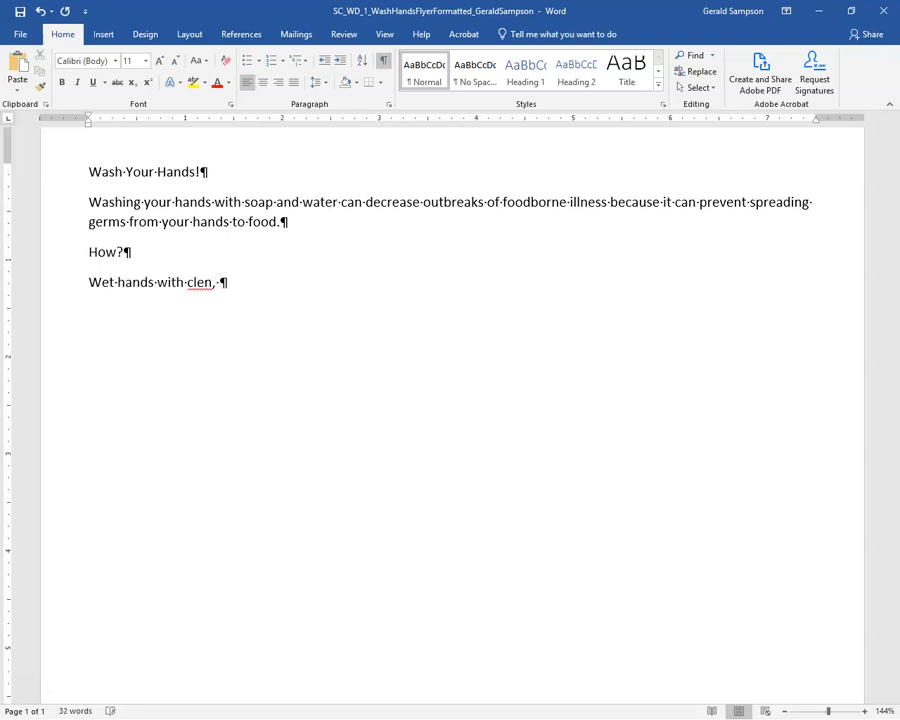
{"action": "type", "text": " running water"}
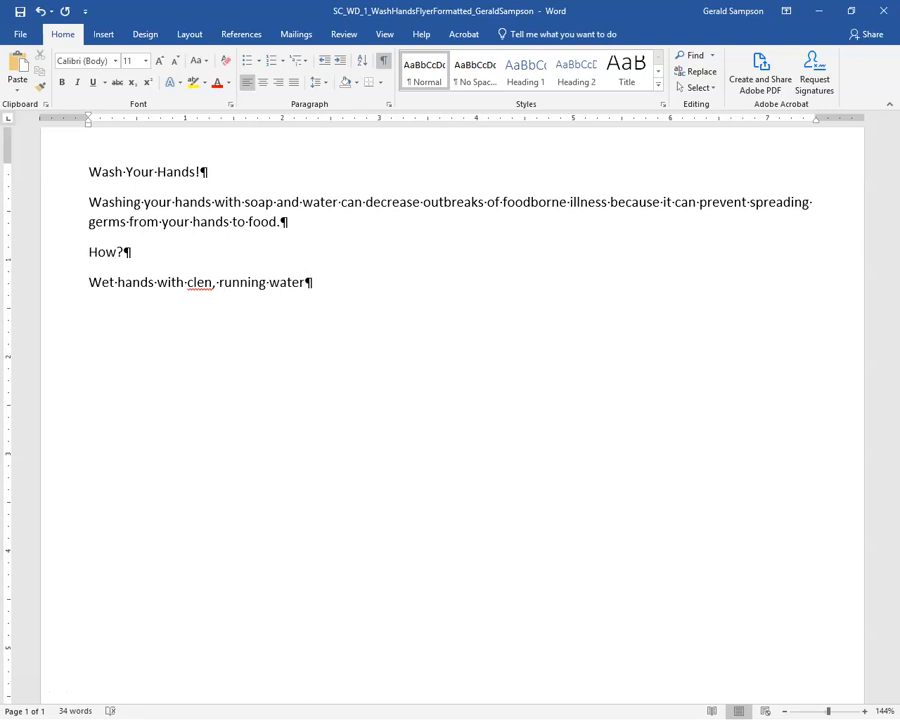
{"action": "type", "text": ", and apply soap. "}
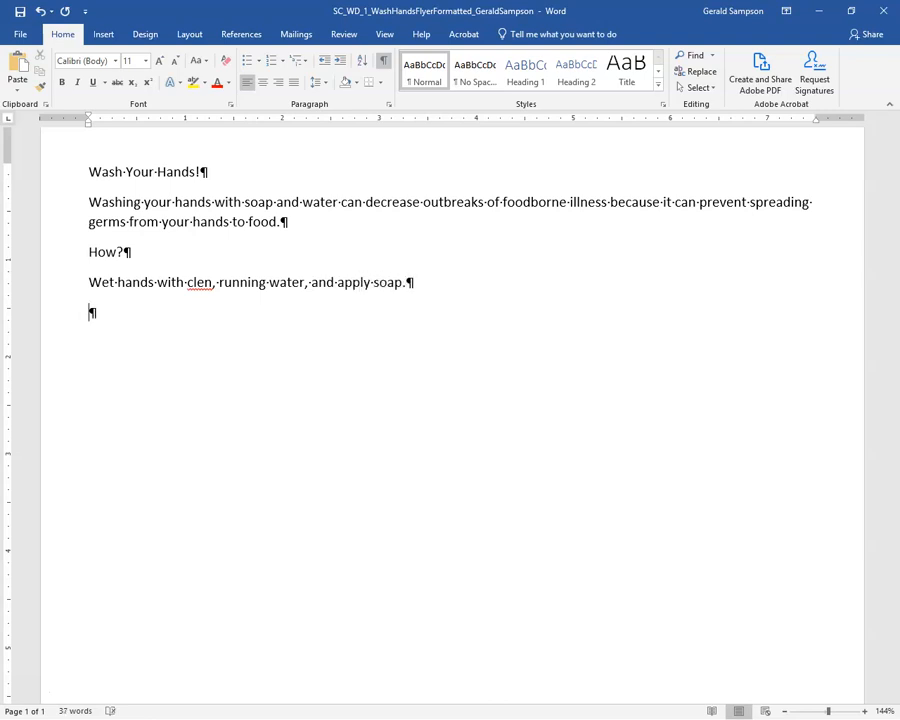
{"action": "type", "text": "Lather ha"}
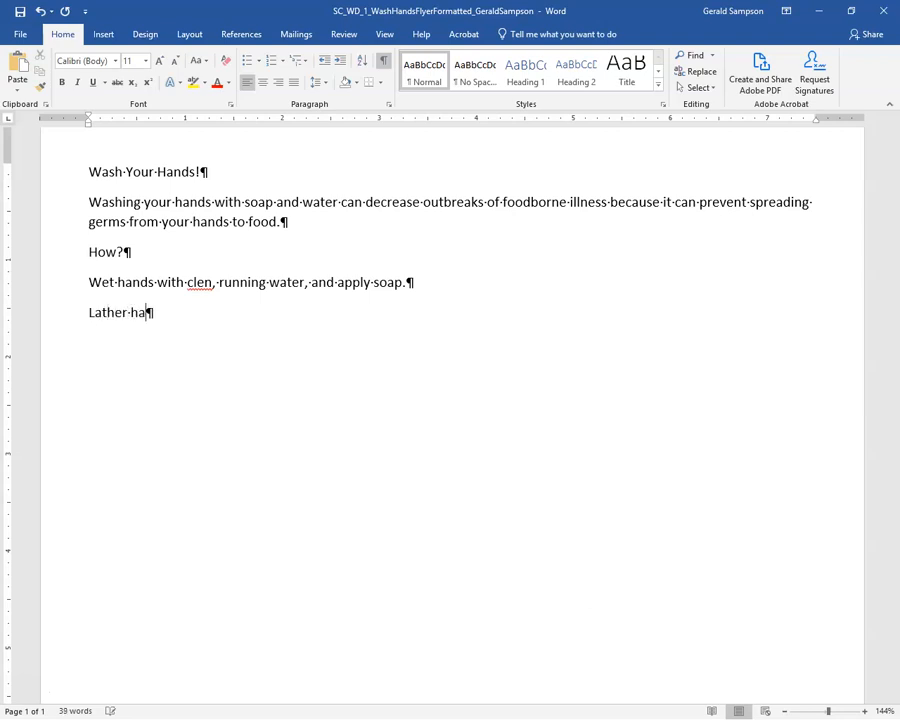
{"action": "type", "text": "nds (Palsm"}
{"action": "key", "text": "BackSpace"}
{"action": "key", "text": "Left"}
{"action": "type", "text": "ms, backs"}
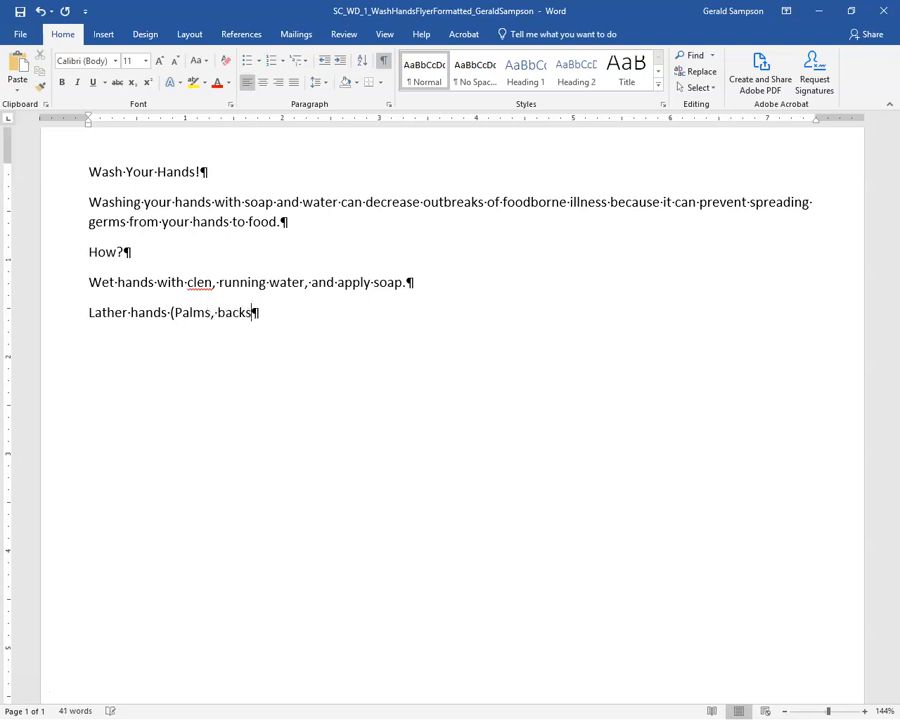
{"action": "type", "text": ", below nail"}
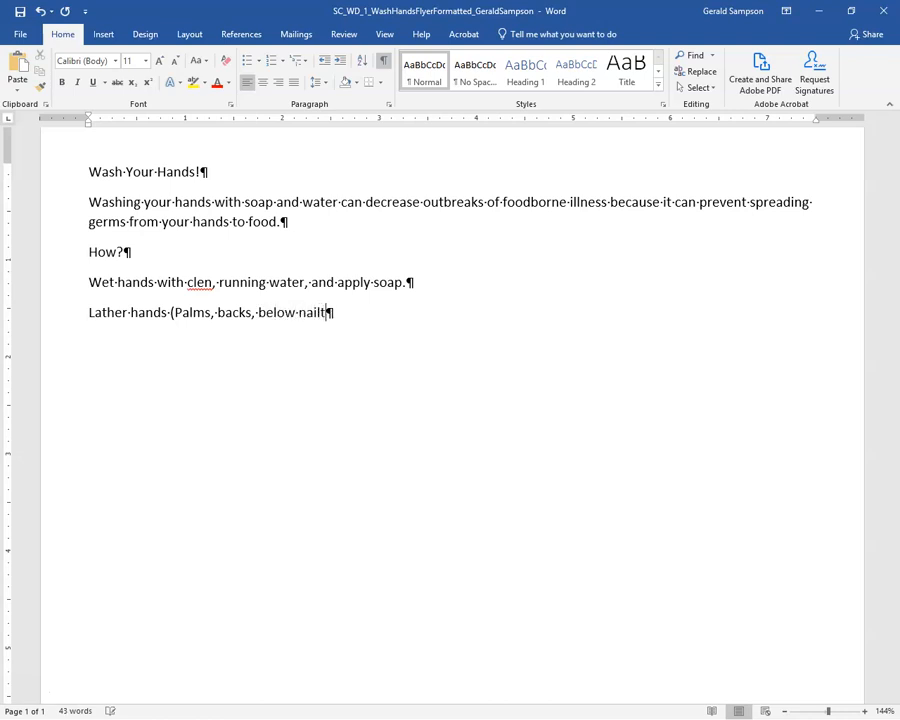
{"action": "type", "text": "s."}
{"action": "key", "text": "BackSpace"}
{"action": "type", "text": ", between fingers, "}
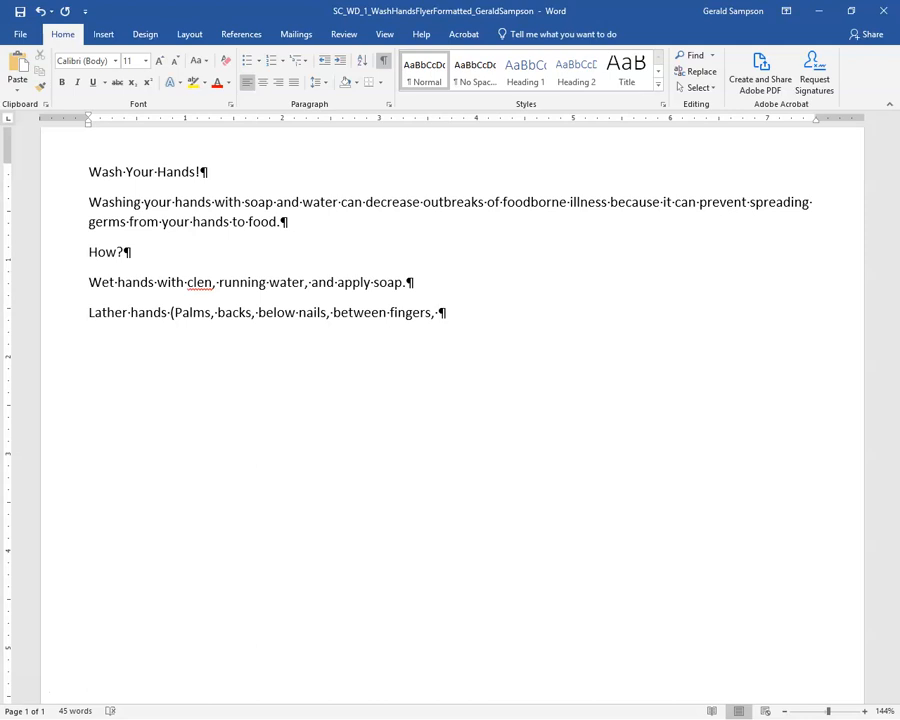
{"action": "type", "text": "around thumb"}
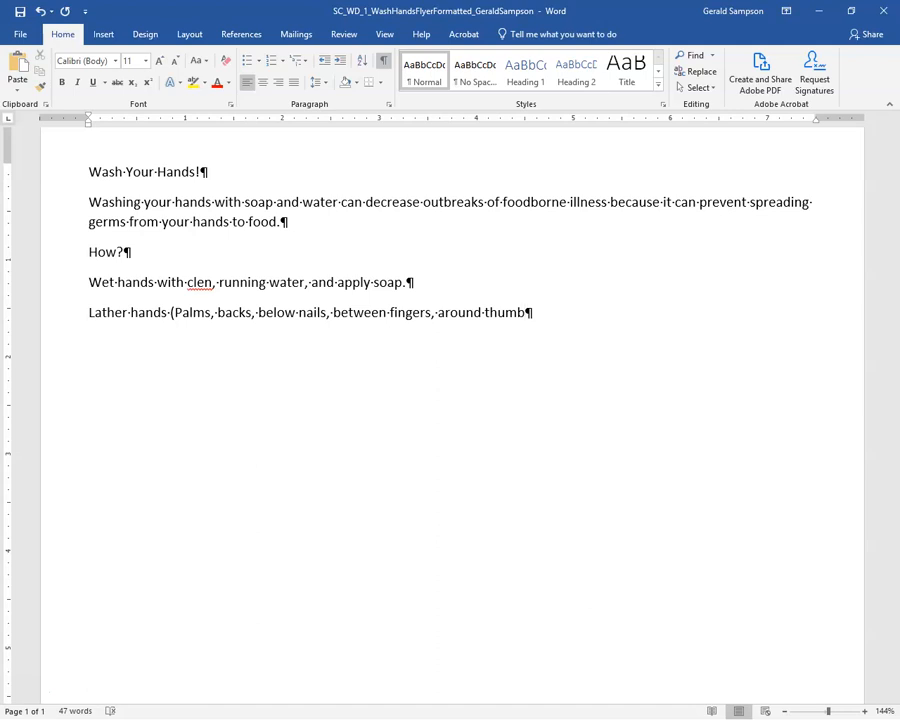
{"action": "type", "text": "s) by rubbing "}
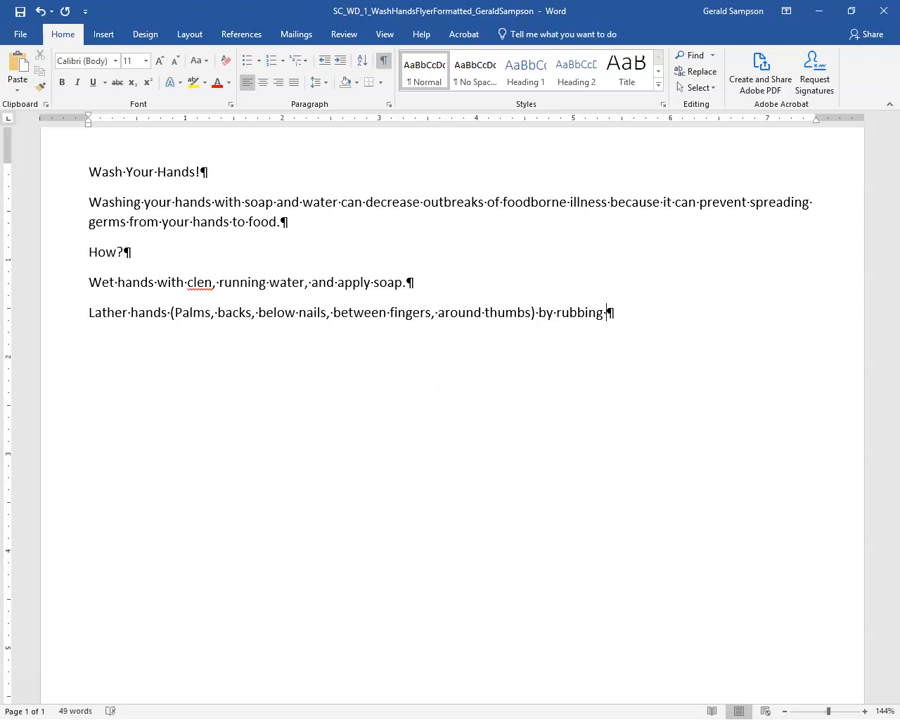
{"action": "type", "text": "themn"}
{"action": "key", "text": "BackSpace"}
{"action": "type", "text": "together "}
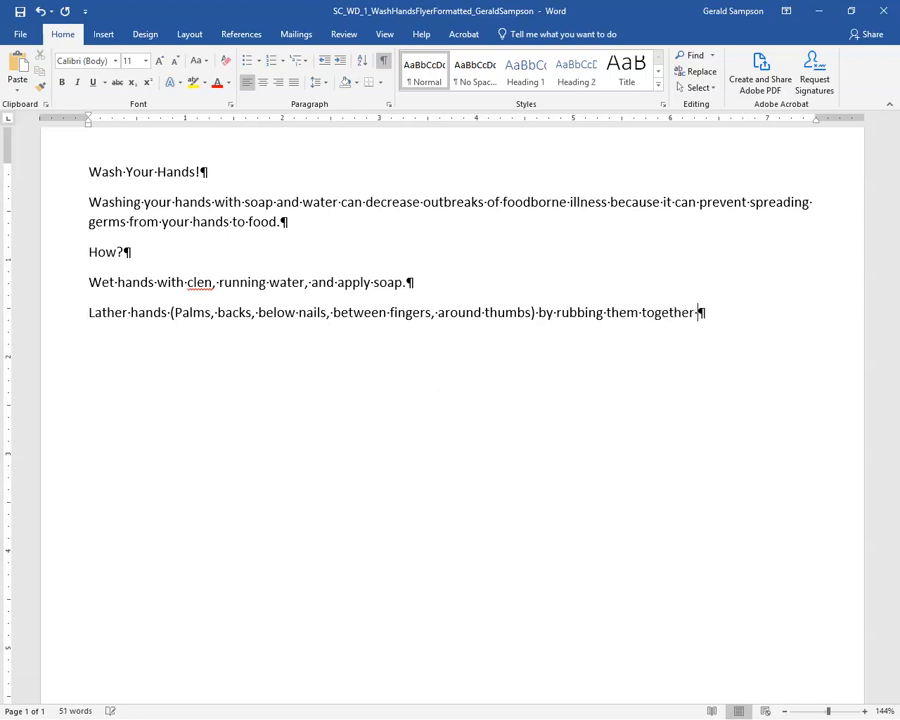
{"action": "type", "text": "with the soap."}
Add the step 'Scrub hands for at least 20 seconds' on a new line
{"action": "key", "text": "Return"}
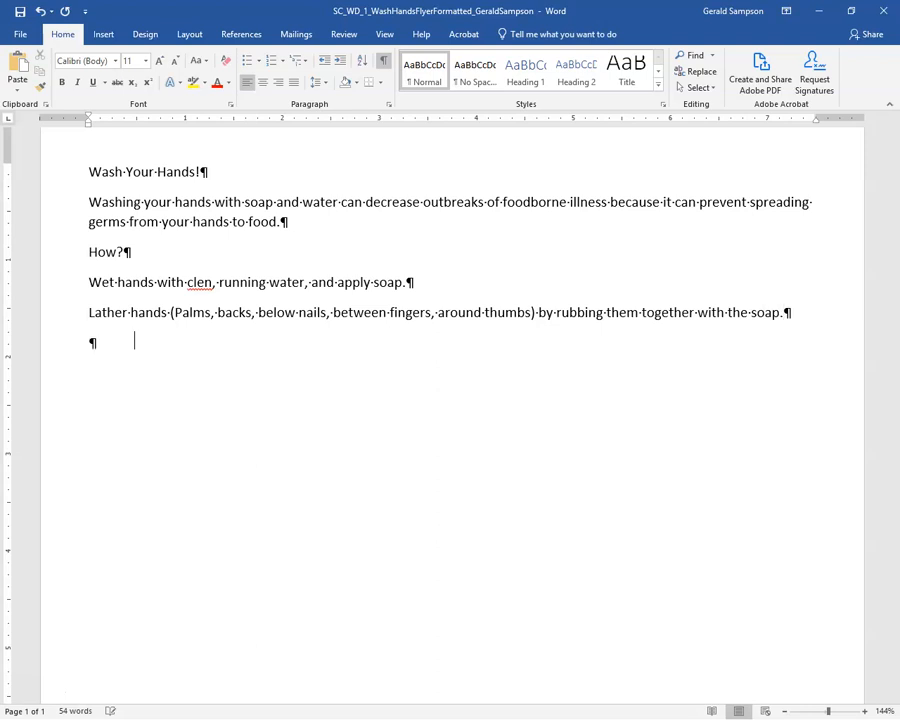
{"action": "type", "text": "Scrub hands fore at"}
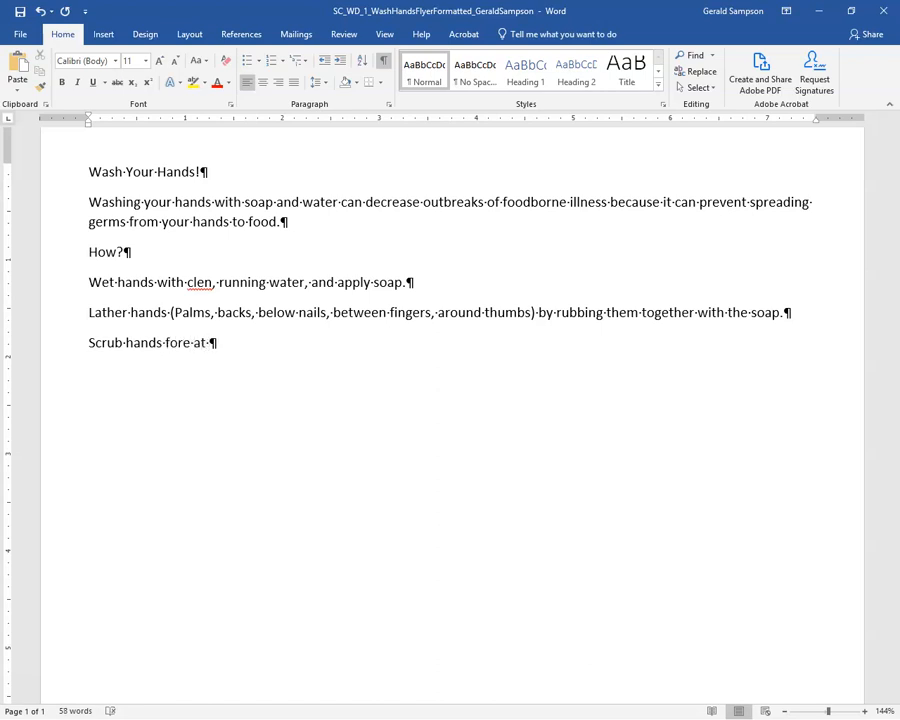
{"action": "type", "text": " least "}
{"action": "type", "text": "2 - s"}
{"action": "key", "text": "BackSpace"}
{"action": "key", "text": "BackSpace"}
{"action": "key", "text": "BackSpace"}
{"action": "type", "text": "0 seconds."}
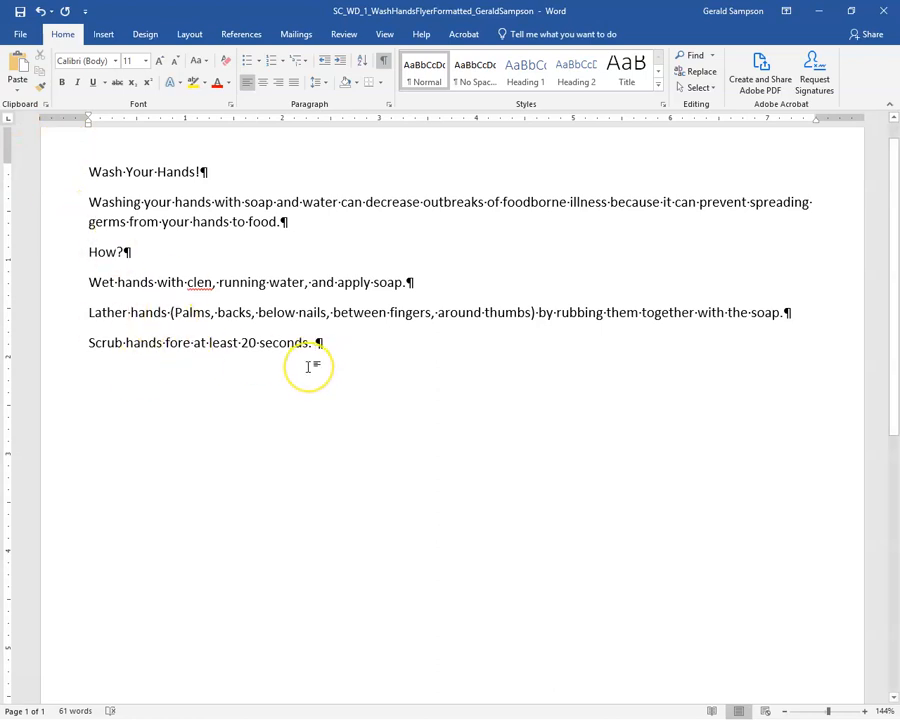
{"action": "key", "text": "BackSpace"}
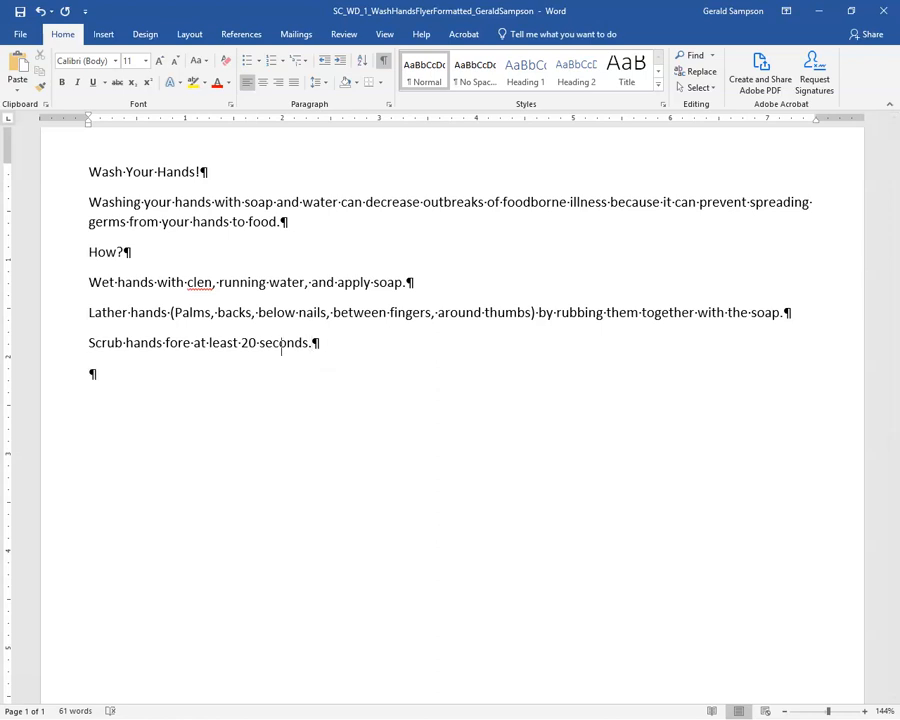
Type the rinse step and the dry step ending 'using a towel or an air dryer.'
{"action": "type", "text": "Rins"}
{"action": "type", "text": "3e"}
{"action": "key", "text": "BackSpace"}
{"action": "key", "text": "BackSpace"}
{"action": "key", "text": "BackSpace"}
{"action": "type", "text": "e soap off of hands under clean, "}
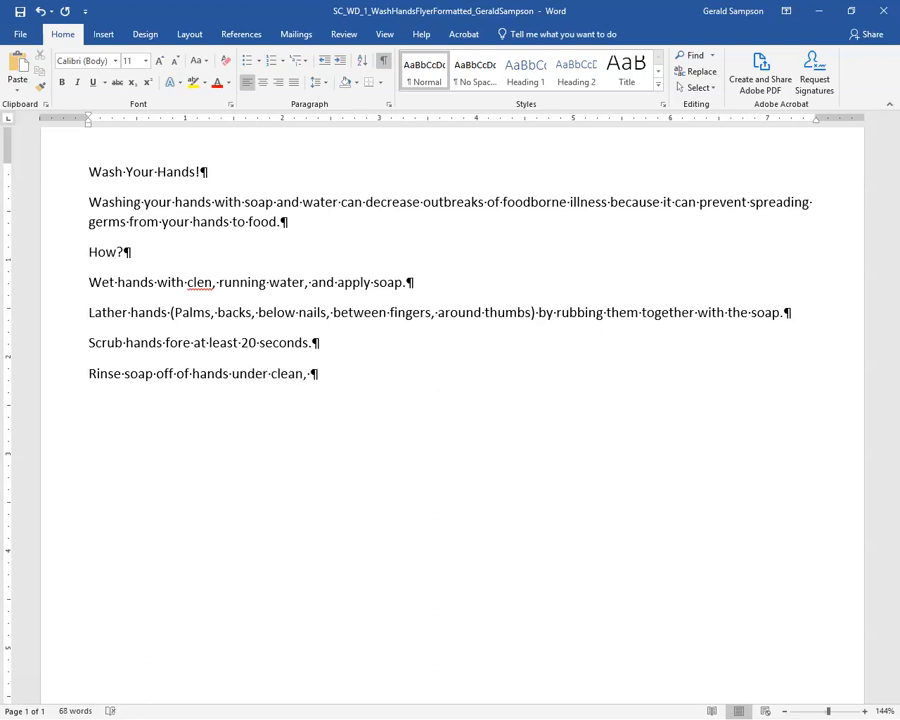
{"action": "type", "text": "running water. "}
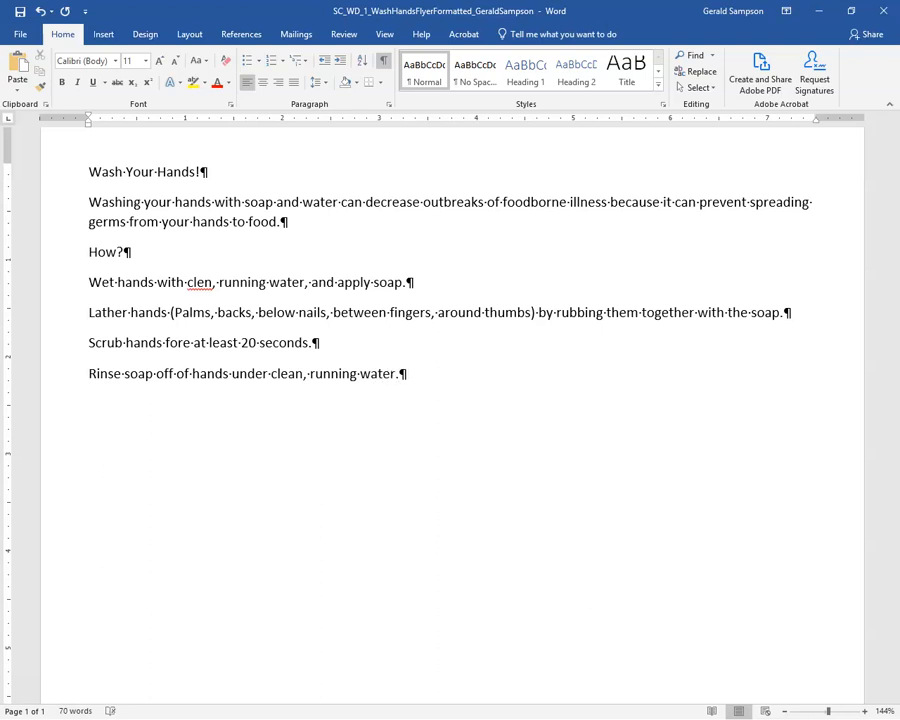
{"action": "type", "text": "Dry hands well"}
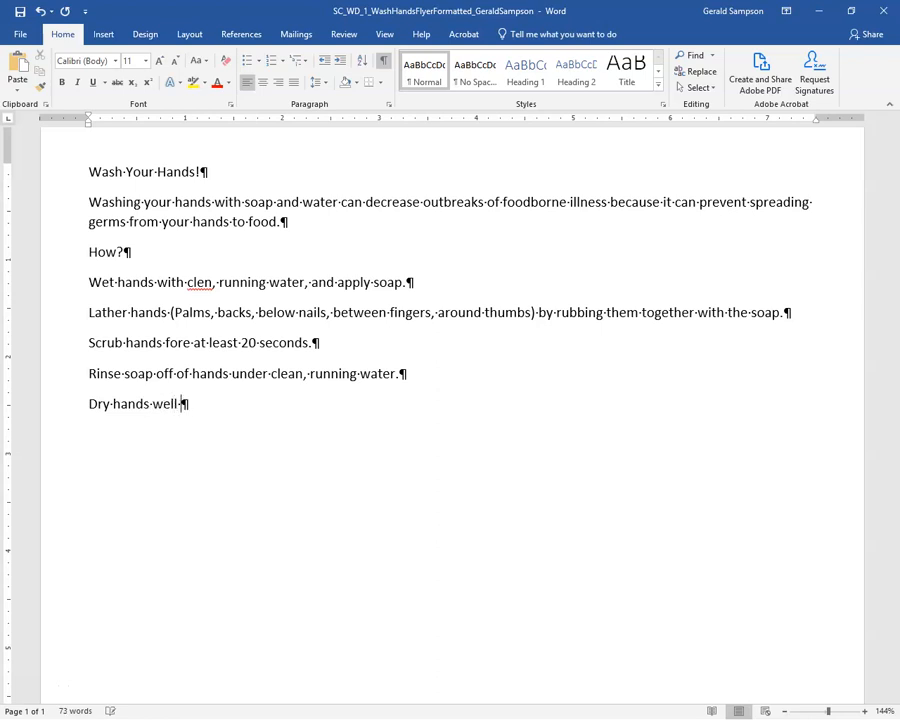
{"action": "type", "text": " using a to"}
{"action": "type", "text": "el or a"}
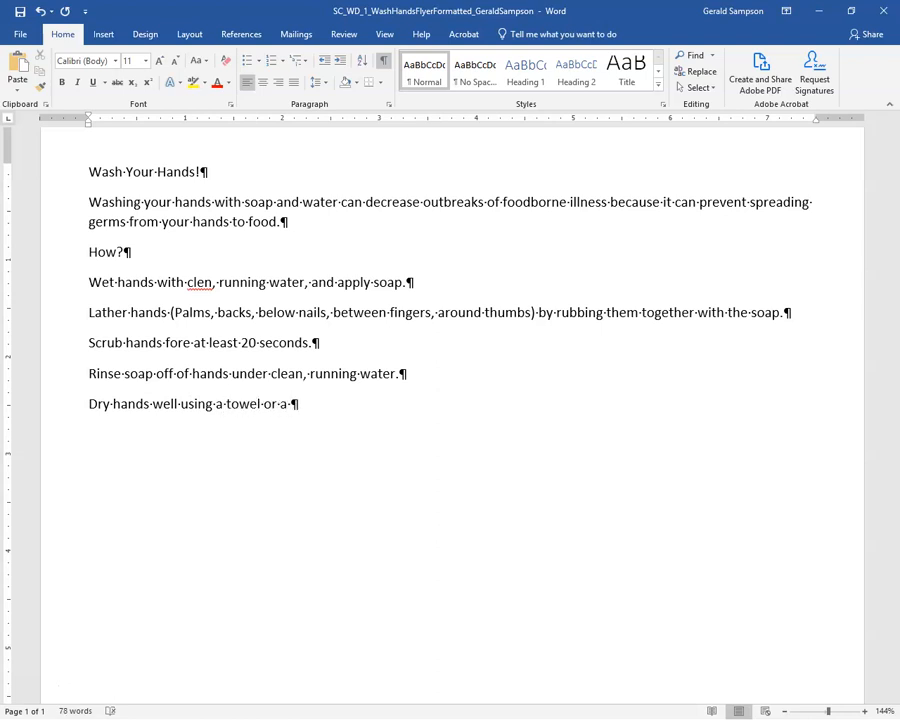
{"action": "key", "text": "BackSpace"}
{"action": "type", "text": "or"}
{"action": "type", "text": "an air dy"}
{"action": "type", "text": "te"}
{"action": "key", "text": "BackSpace"}
{"action": "key", "text": "BackSpace"}
{"action": "type", "text": "rte"}
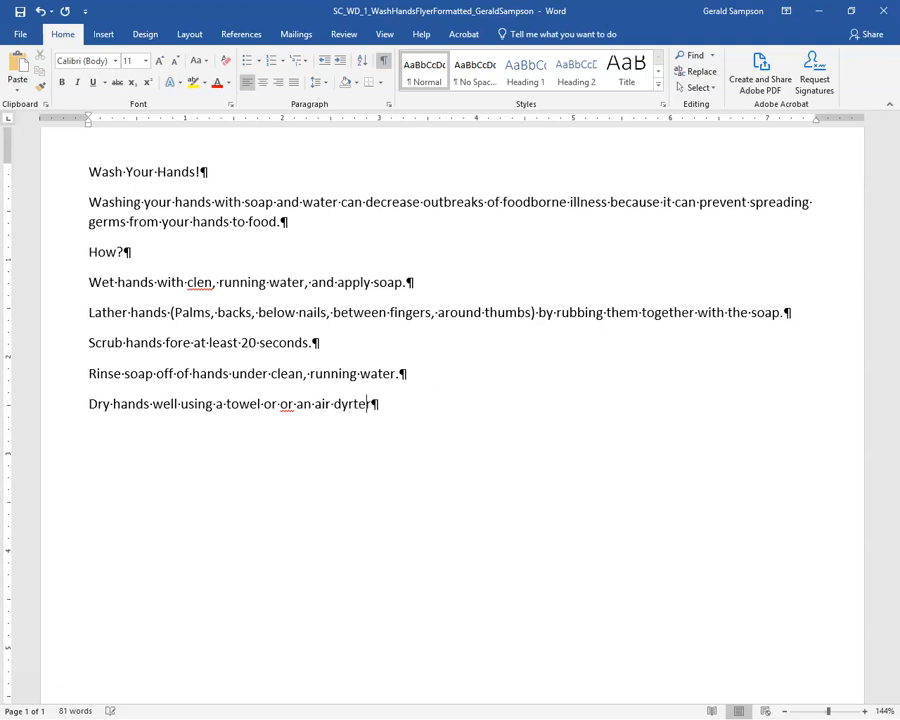
{"action": "type", "text": "r."}
{"action": "key", "text": "BackSpace"}
{"action": "key", "text": "BackSpace"}
{"action": "key", "text": "BackSpace"}
{"action": "key", "text": "BackSpace"}
{"action": "type", "text": "er."}
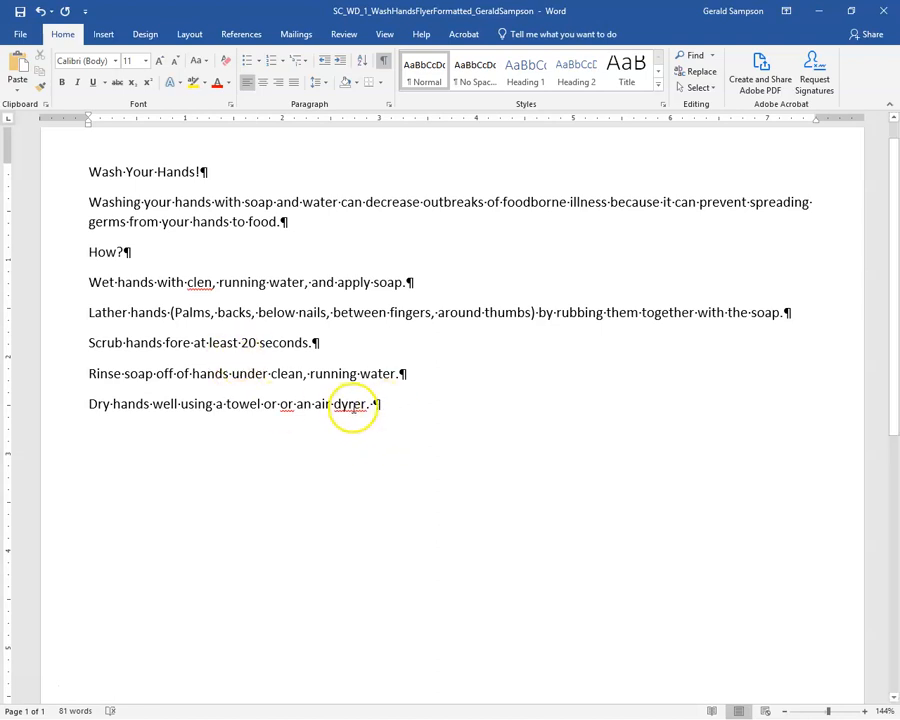
Correct 'dyrer' to 'dryer' in the dry step and check the shortcut menu for 'fore'
{"action": "left_click", "coordinate": [341, 404]}
{"action": "type", "text": "r"}
{"action": "right_click", "coordinate": [357, 403]}
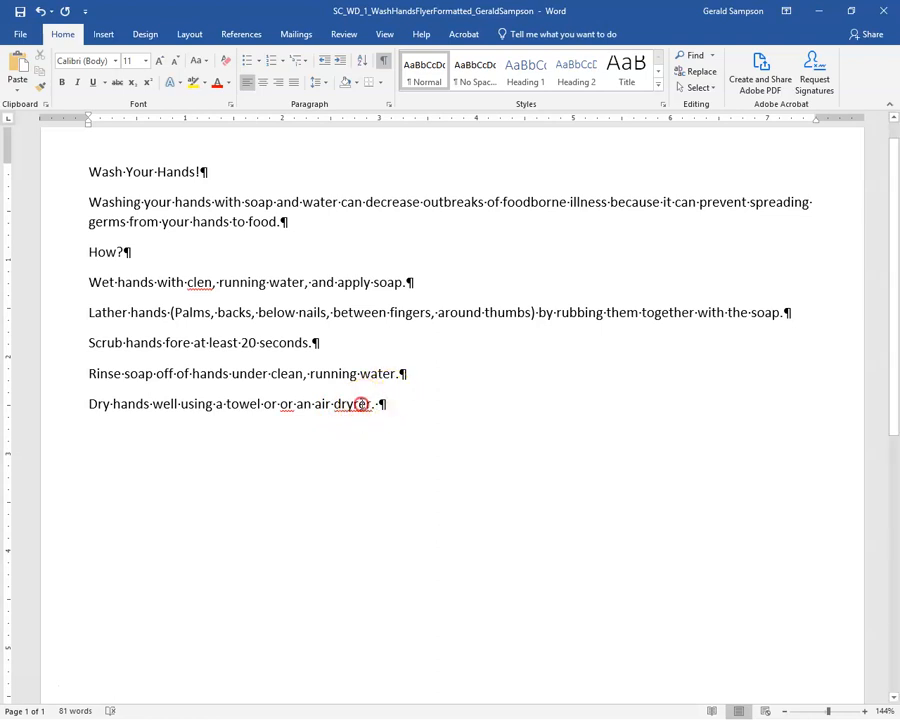
{"action": "left_click", "coordinate": [300, 423]}
{"action": "right_click", "coordinate": [177, 343]}
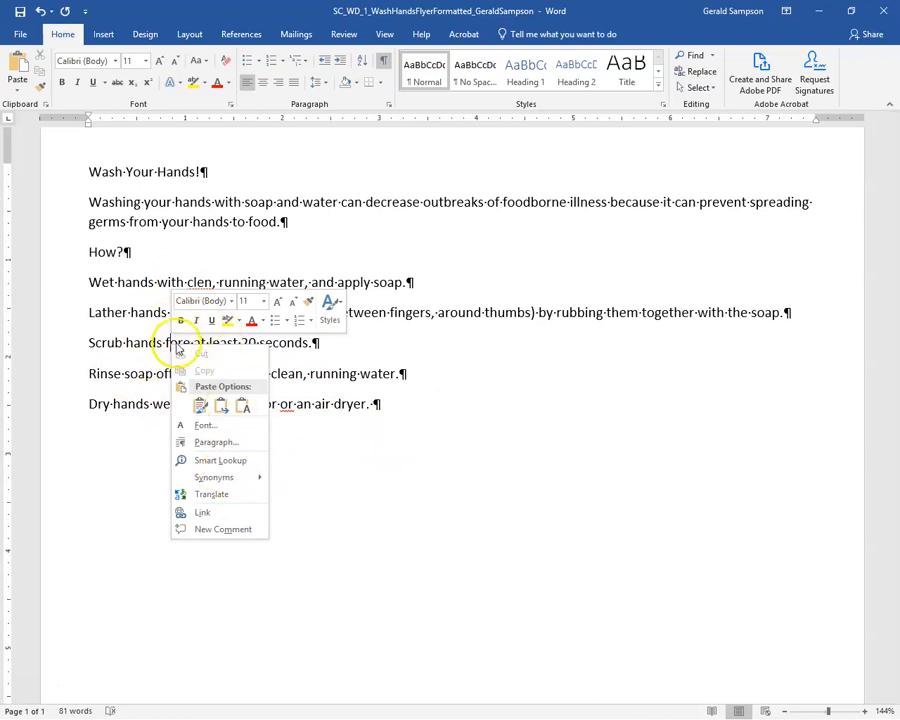
{"action": "left_click", "coordinate": [178, 341]}
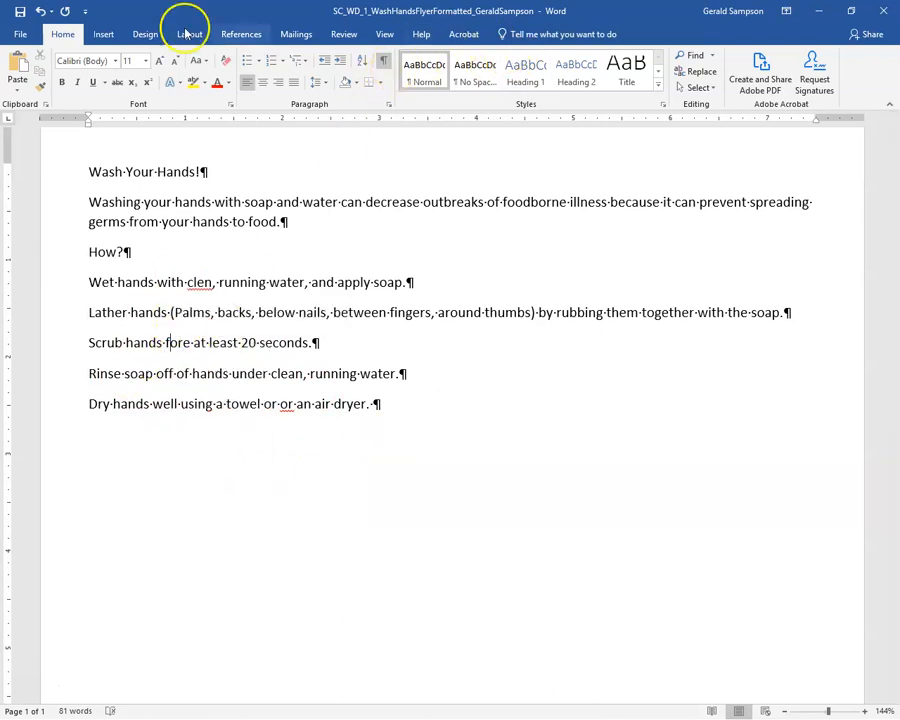
Run Spelling and Grammar from the Review tab to delete the duplicated 'or' in the drying step
{"action": "left_click", "coordinate": [344, 34]}
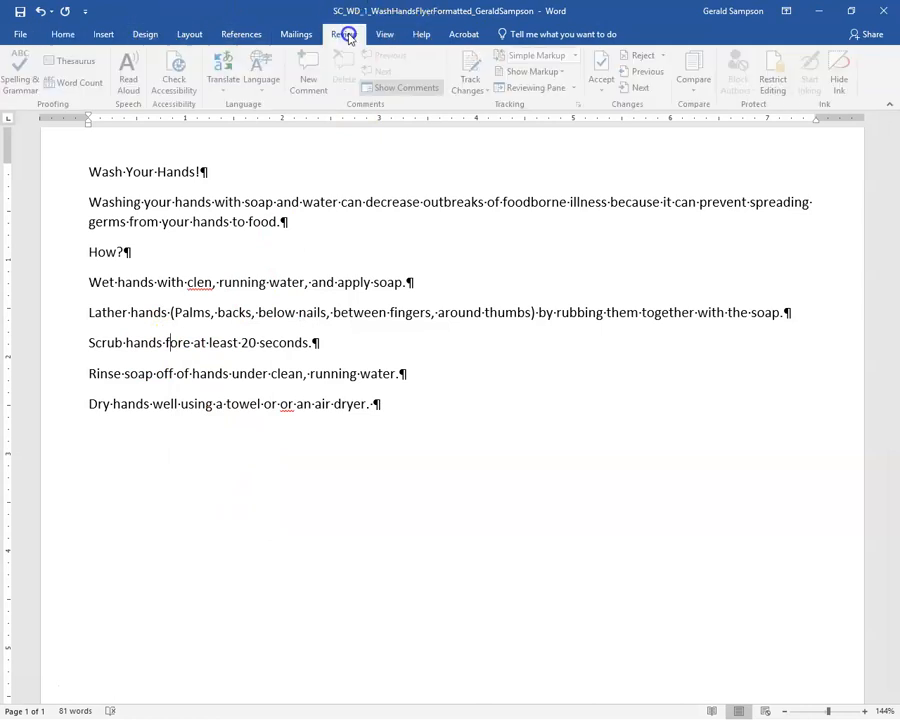
{"action": "left_click", "coordinate": [22, 72]}
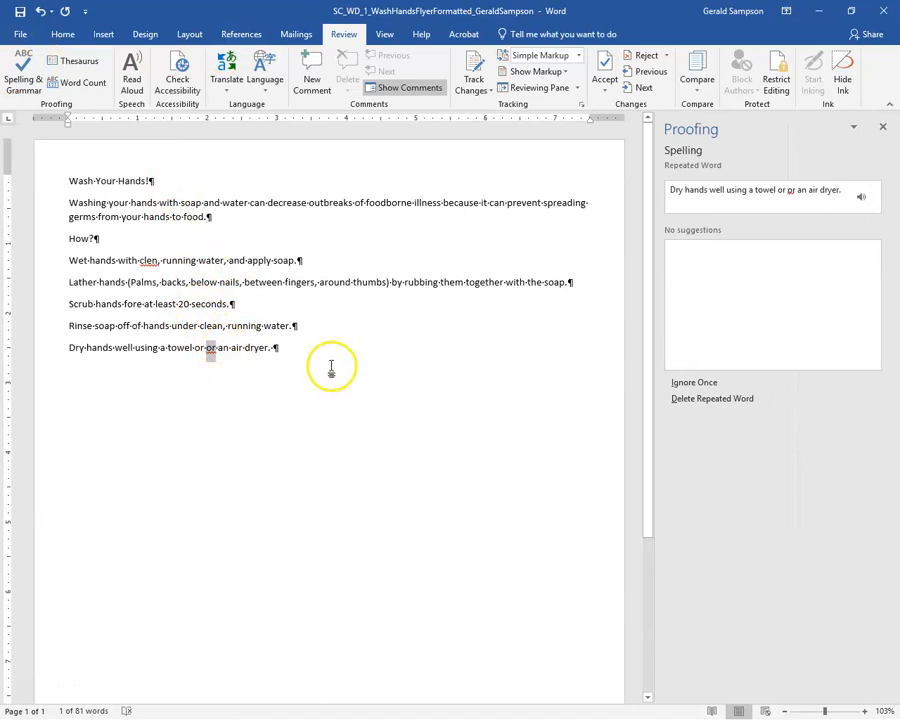
{"action": "left_click", "coordinate": [211, 350]}
{"action": "left_click", "coordinate": [181, 362]}
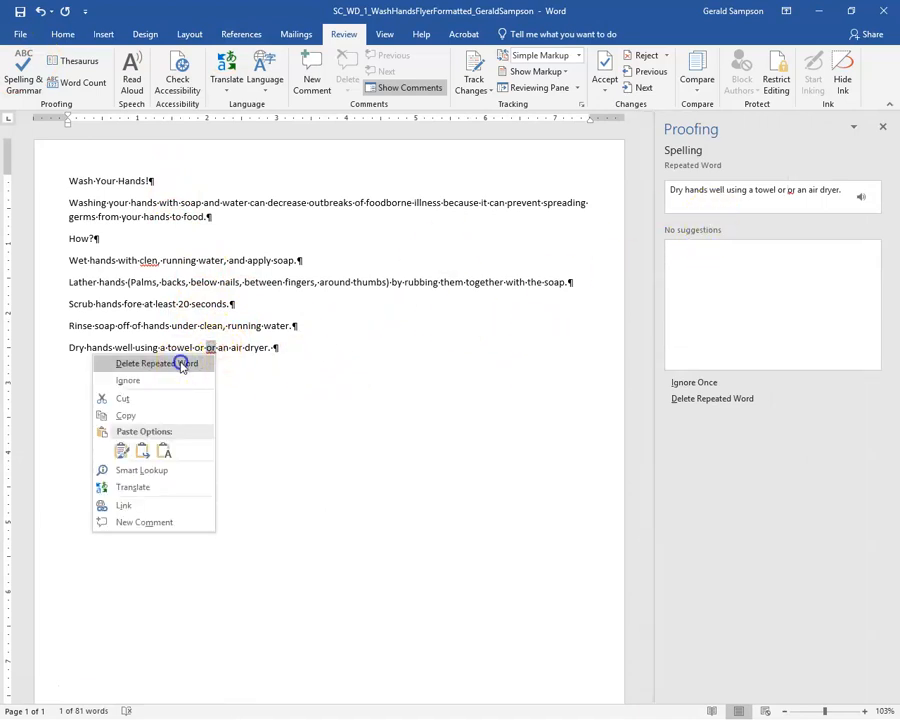
{"action": "left_click", "coordinate": [883, 127]}
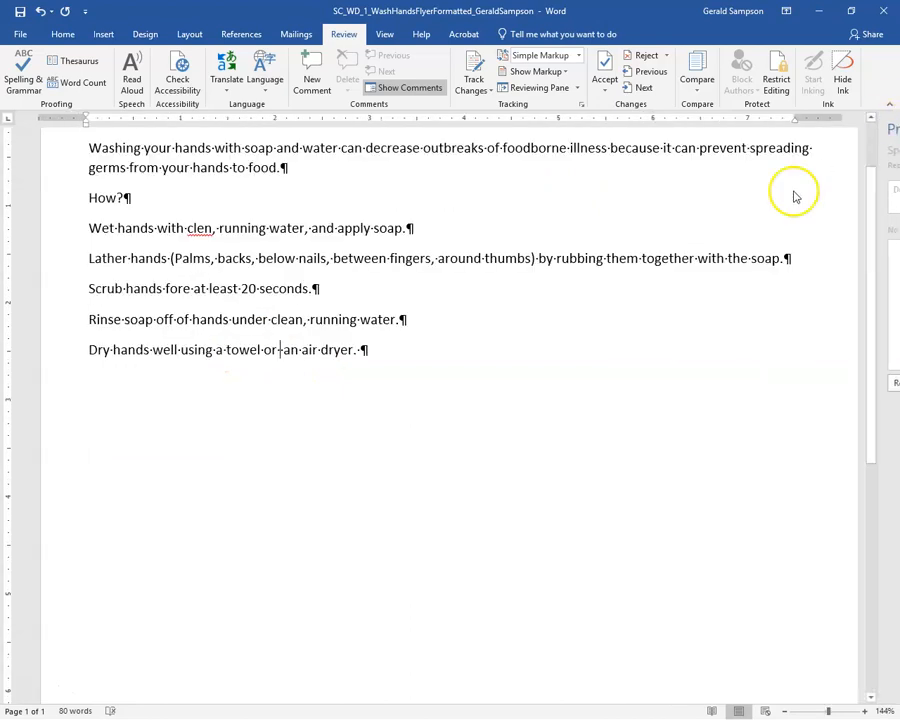
Correct 'clen' to 'clean', 'fore' to 'for', and fix the double space in 'or an'
{"action": "right_click", "coordinate": [196, 228]}
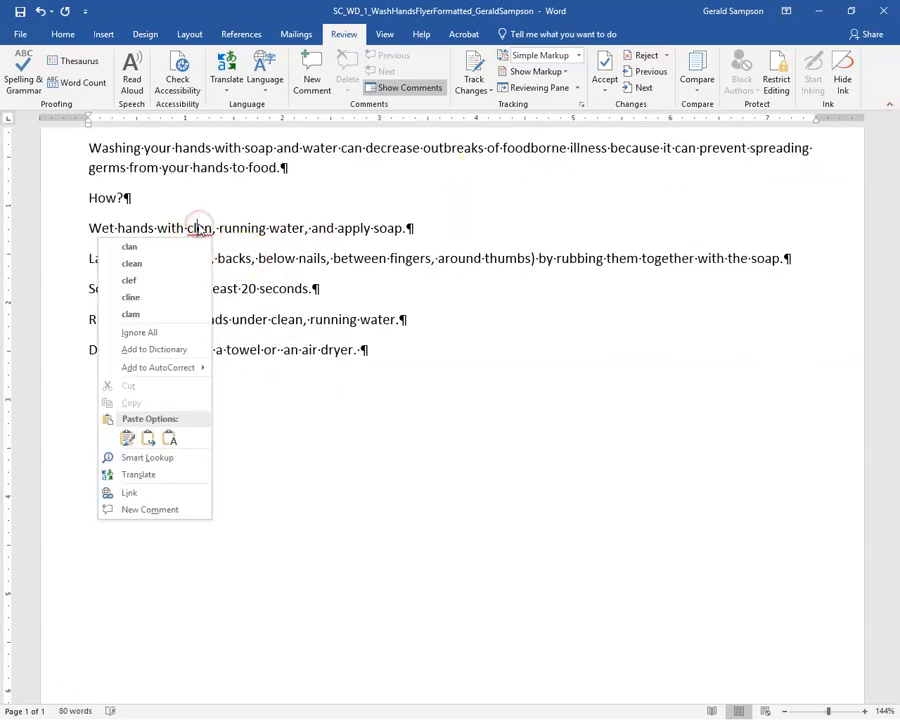
{"action": "left_click", "coordinate": [145, 263]}
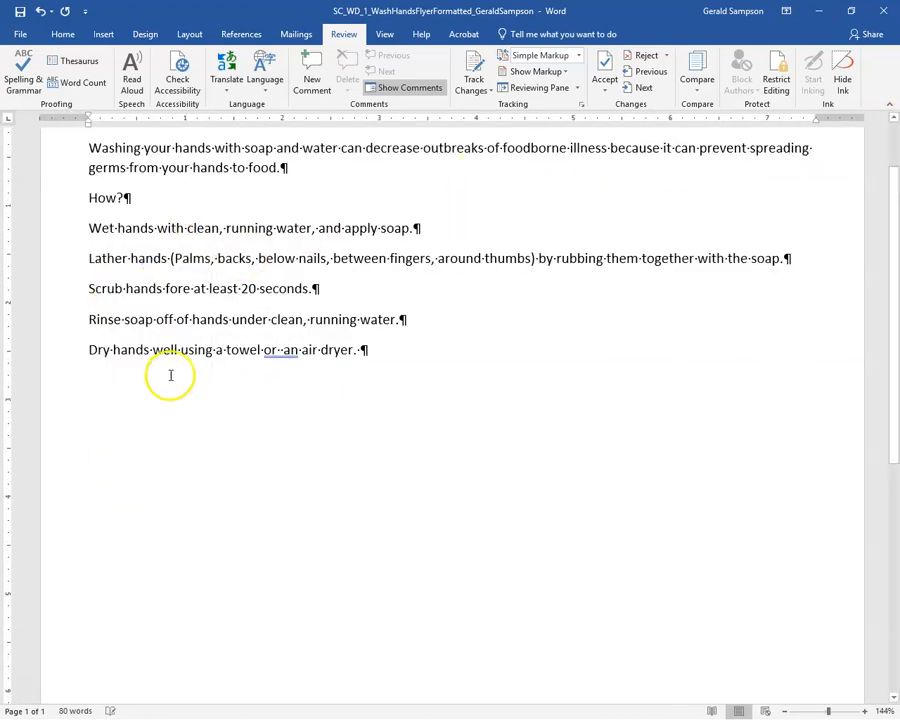
{"action": "left_click", "coordinate": [190, 289]}
{"action": "key", "text": "BackSpace"}
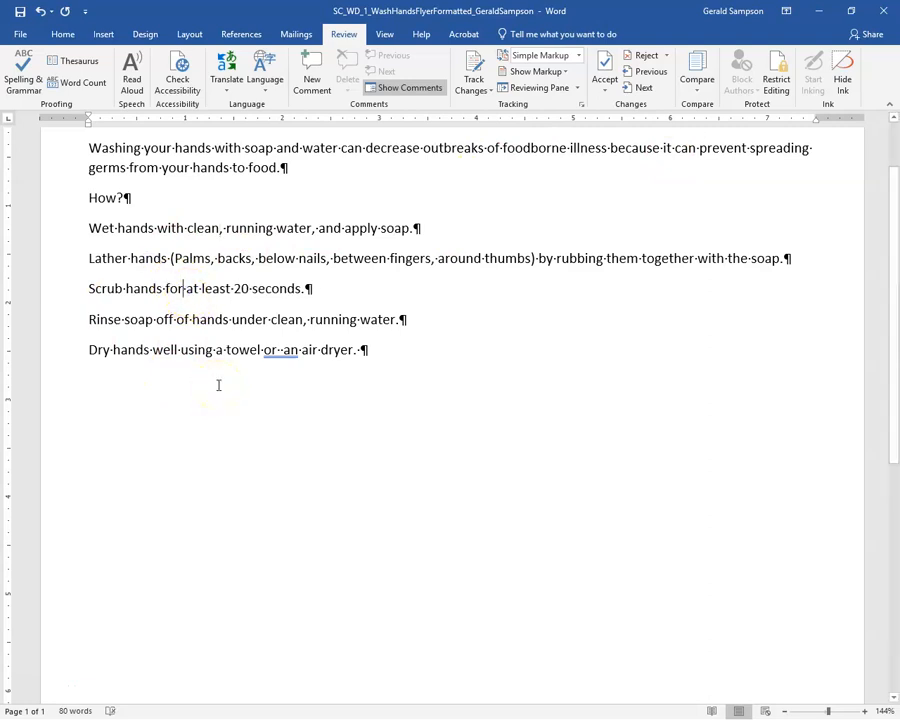
{"action": "right_click", "coordinate": [283, 350]}
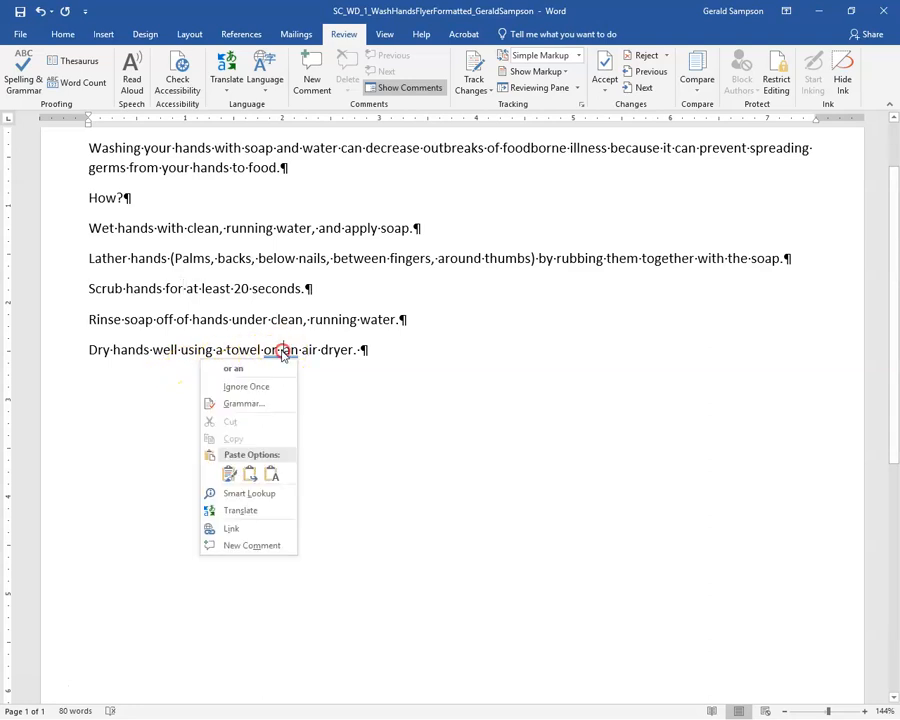
{"action": "left_click", "coordinate": [240, 369]}
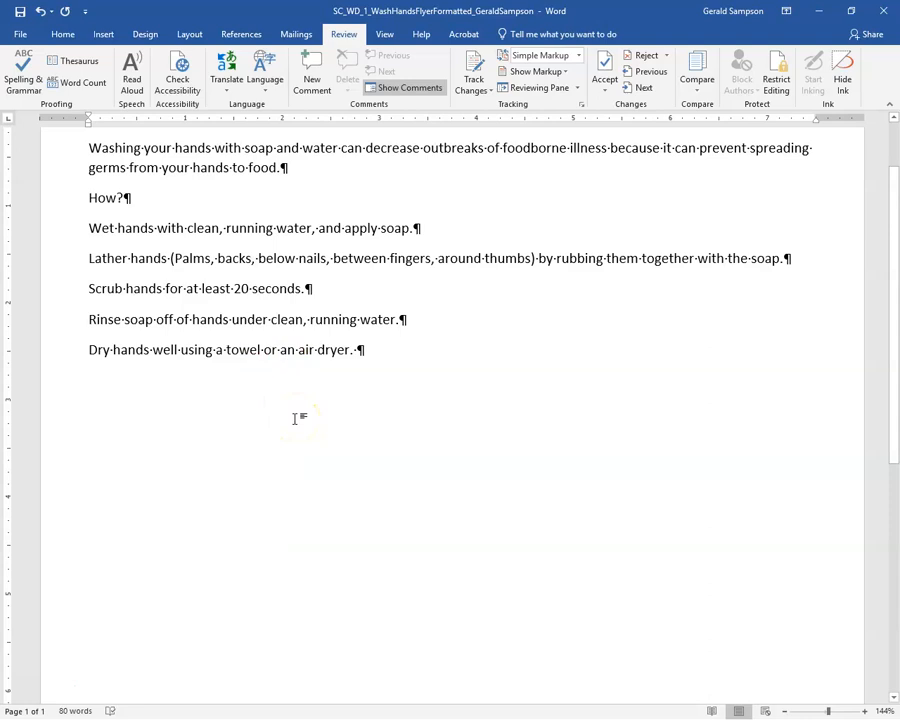
{"action": "left_click", "coordinate": [237, 410]}
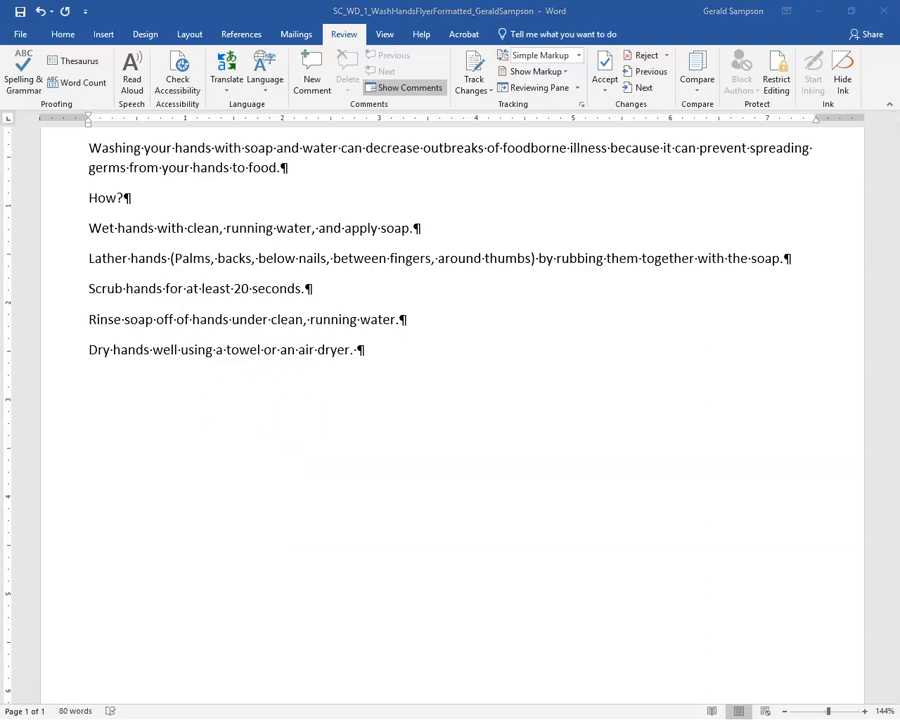
Switch to the MindTap textbook and page forward to the To Enter More Text page
{"action": "key", "text": "alt+Tab"}
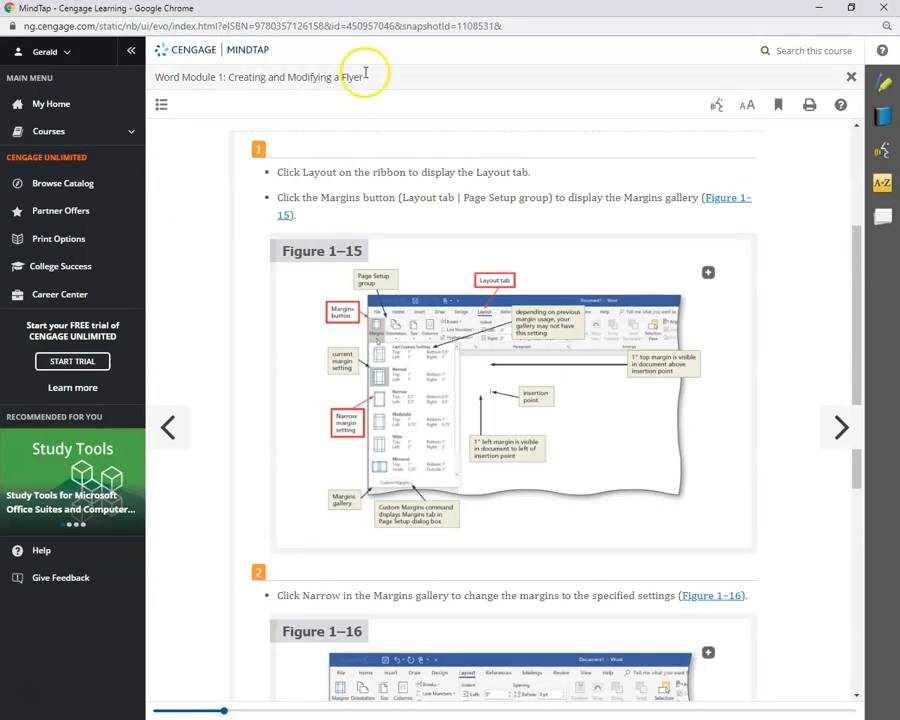
{"action": "left_click", "coordinate": [842, 430]}
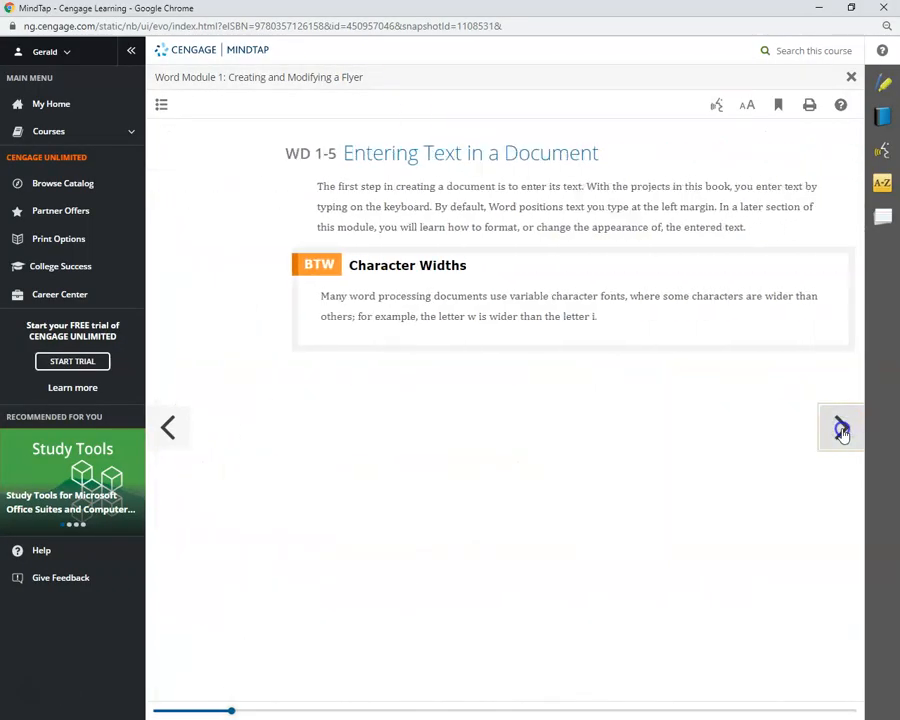
{"action": "left_click", "coordinate": [842, 430]}
{"action": "left_click", "coordinate": [842, 430]}
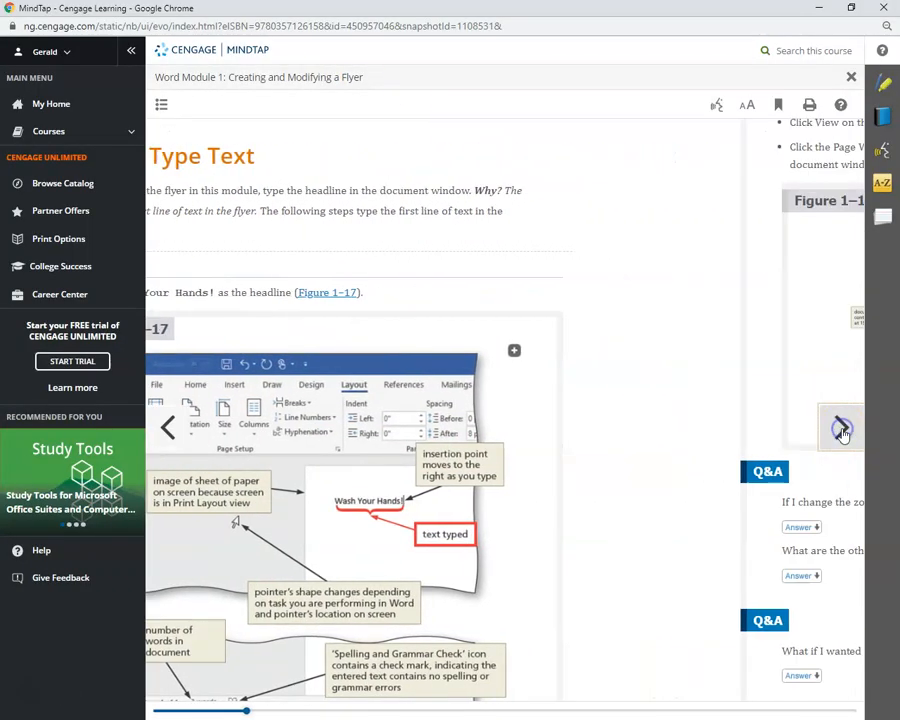
{"action": "left_click", "coordinate": [842, 430]}
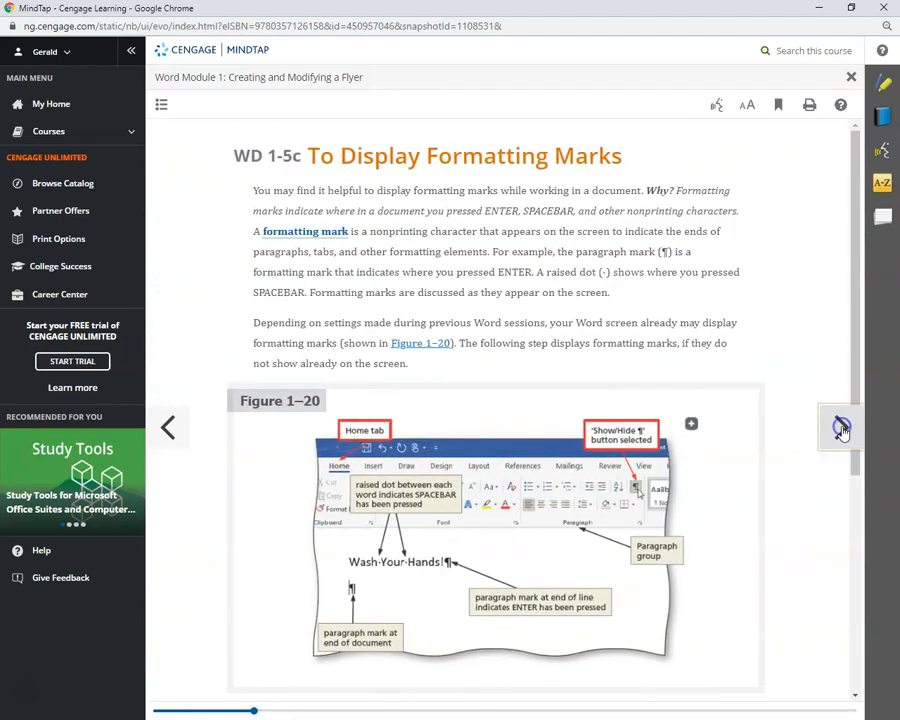
{"action": "left_click", "coordinate": [842, 430]}
{"action": "left_click", "coordinate": [842, 430]}
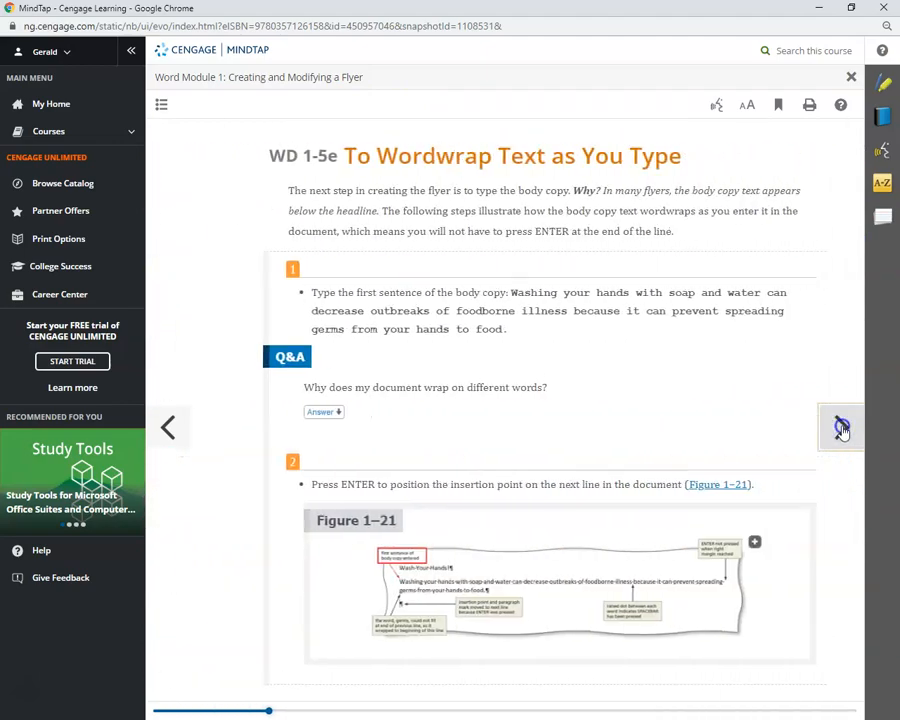
{"action": "left_click", "coordinate": [842, 430]}
{"action": "left_click", "coordinate": [842, 428]}
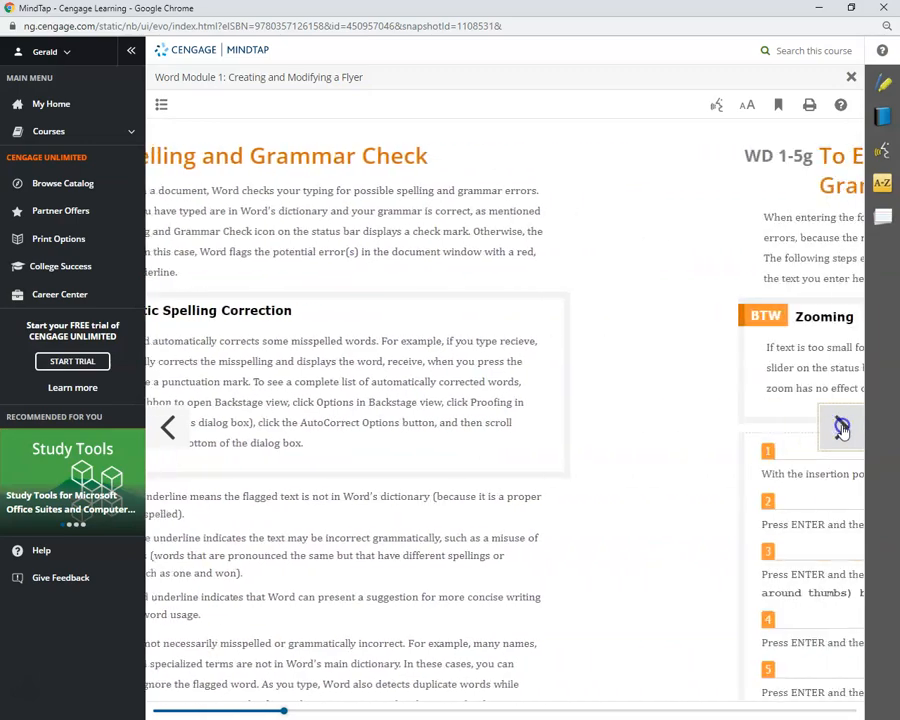
{"action": "left_click", "coordinate": [842, 428]}
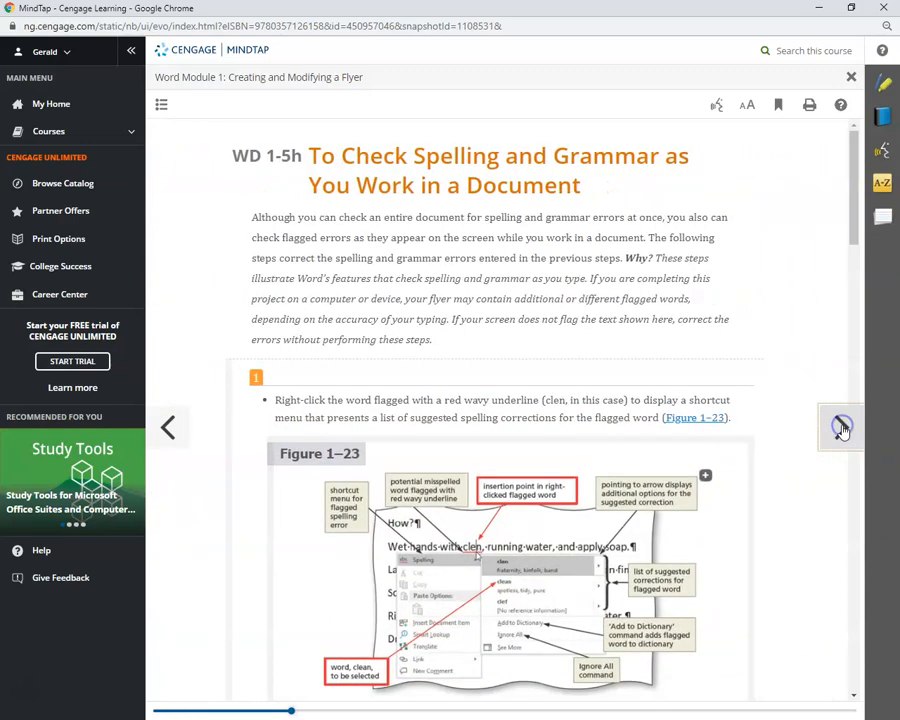
{"action": "left_click", "coordinate": [842, 428]}
{"action": "left_click", "coordinate": [842, 428]}
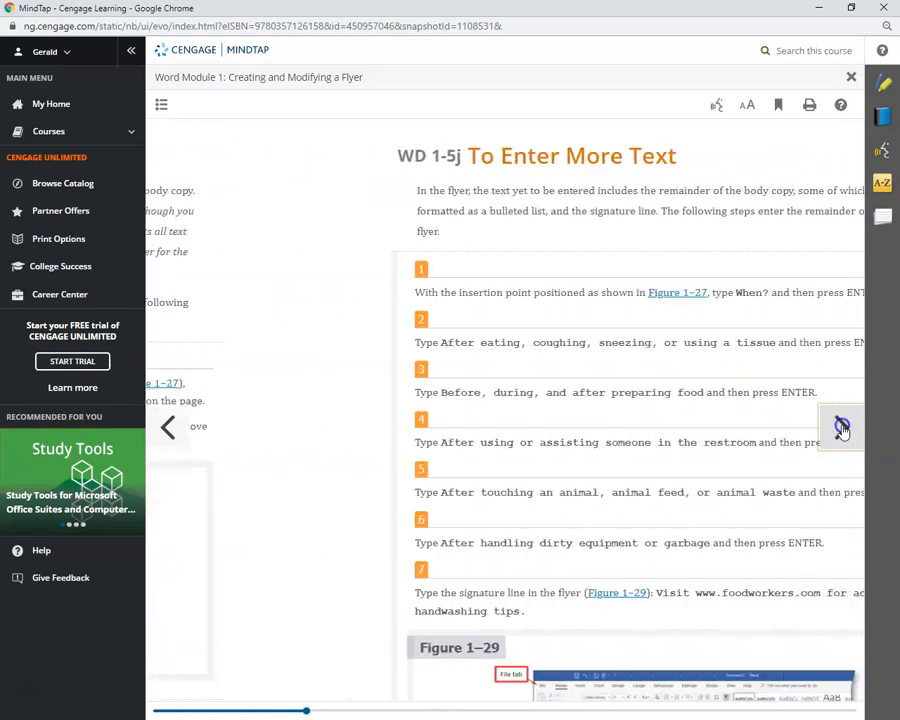
Go via the table of contents to Spelling and Grammar Check, then on to WD 1-5i To Insert a Blank Line
{"action": "left_click", "coordinate": [163, 106]}
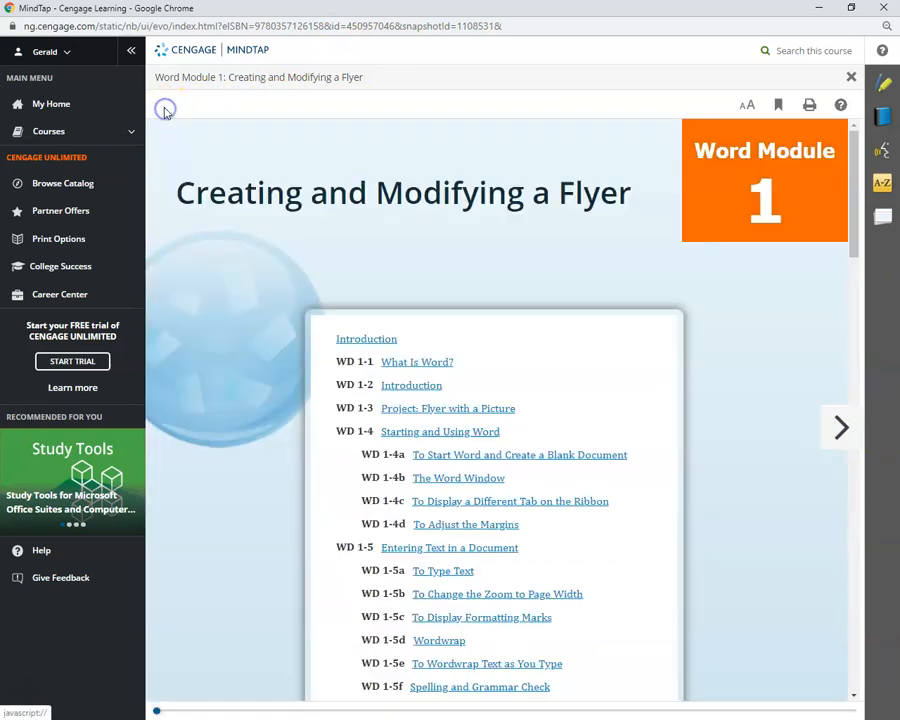
{"action": "scroll", "coordinate": [528, 519], "scroll_direction": "down", "scroll_amount": 3}
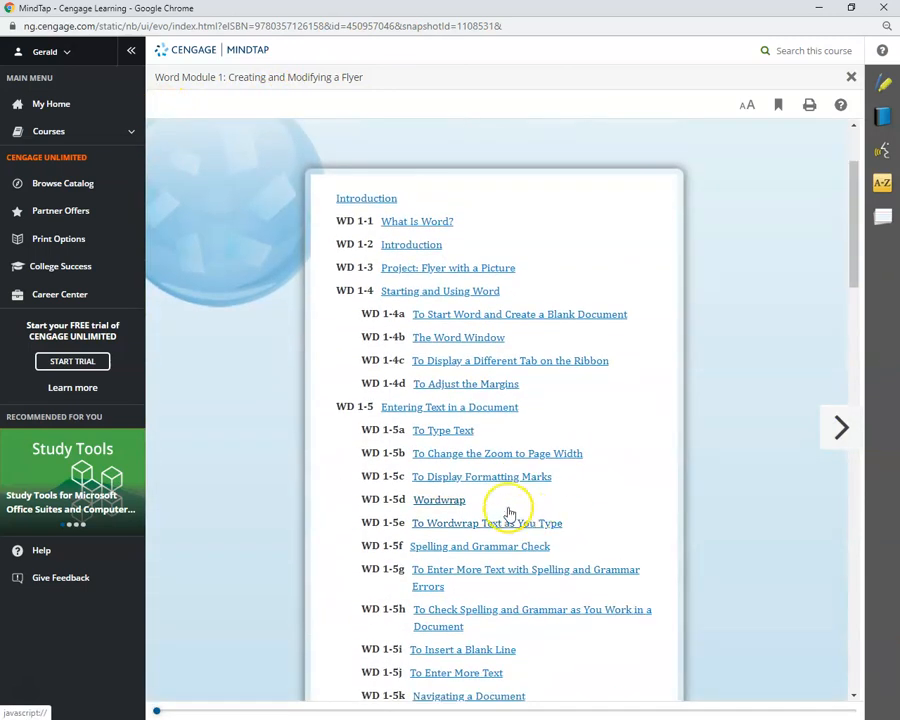
{"action": "scroll", "coordinate": [510, 514], "scroll_direction": "down", "scroll_amount": 3}
{"action": "left_click", "coordinate": [490, 406]}
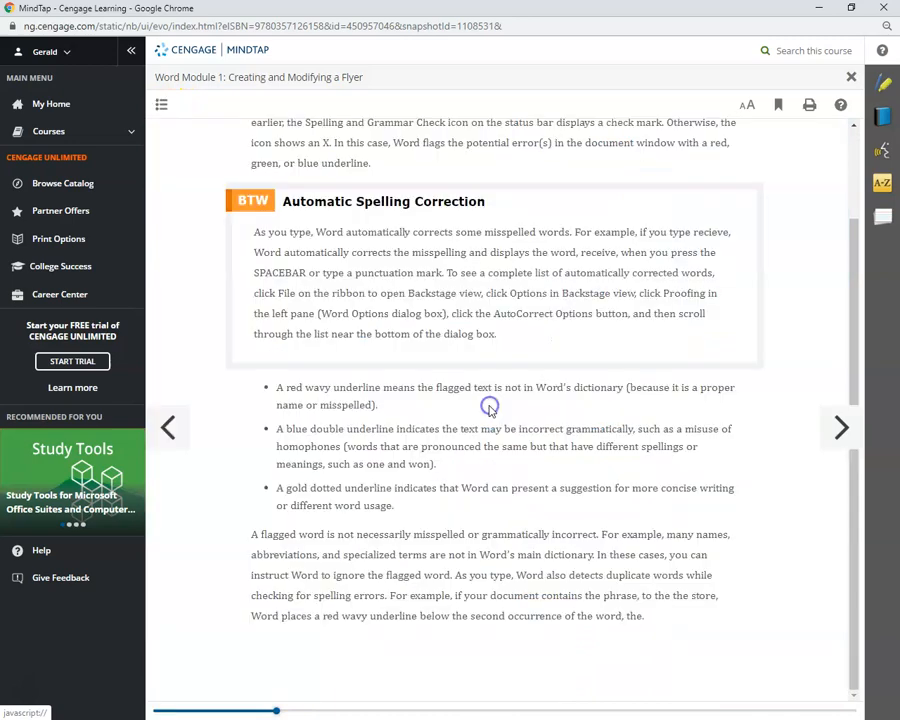
{"action": "left_click", "coordinate": [843, 428]}
{"action": "scroll", "coordinate": [772, 444], "scroll_direction": "down", "scroll_amount": 4}
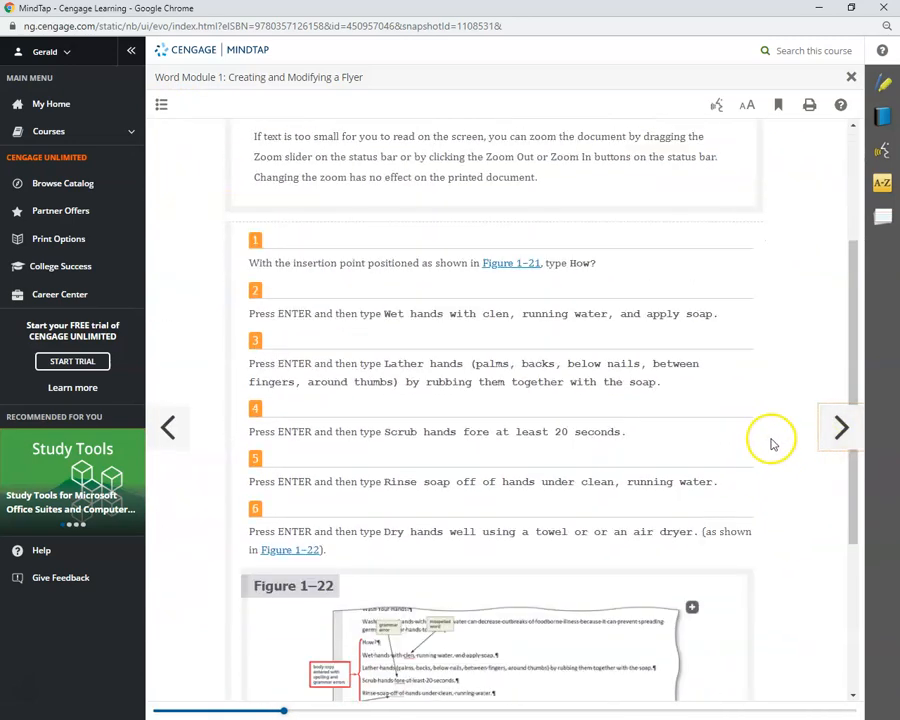
{"action": "scroll", "coordinate": [772, 444], "scroll_direction": "down", "scroll_amount": 5}
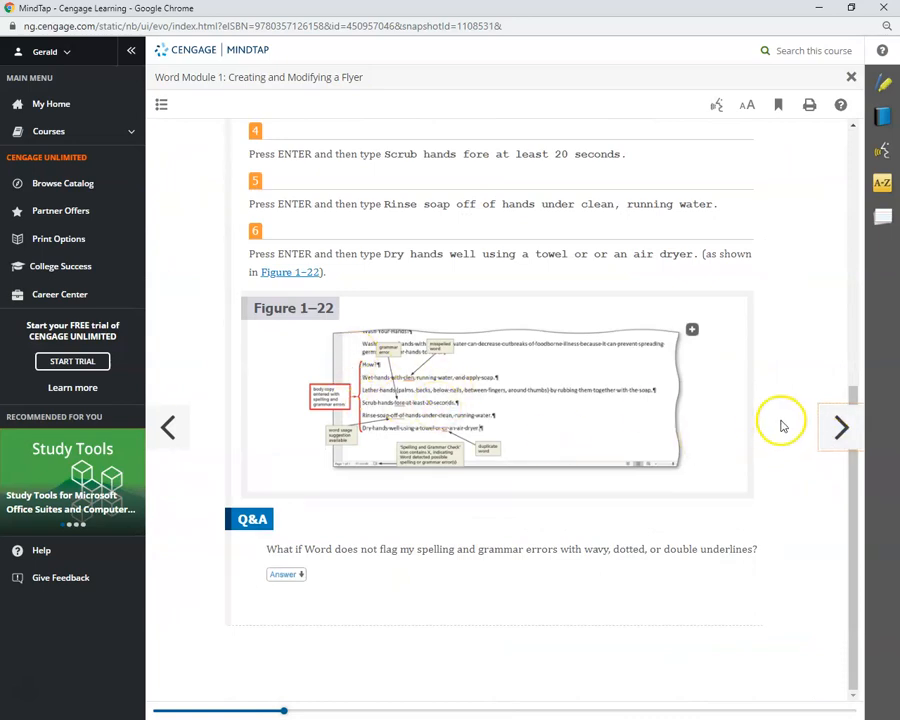
{"action": "left_click", "coordinate": [833, 433]}
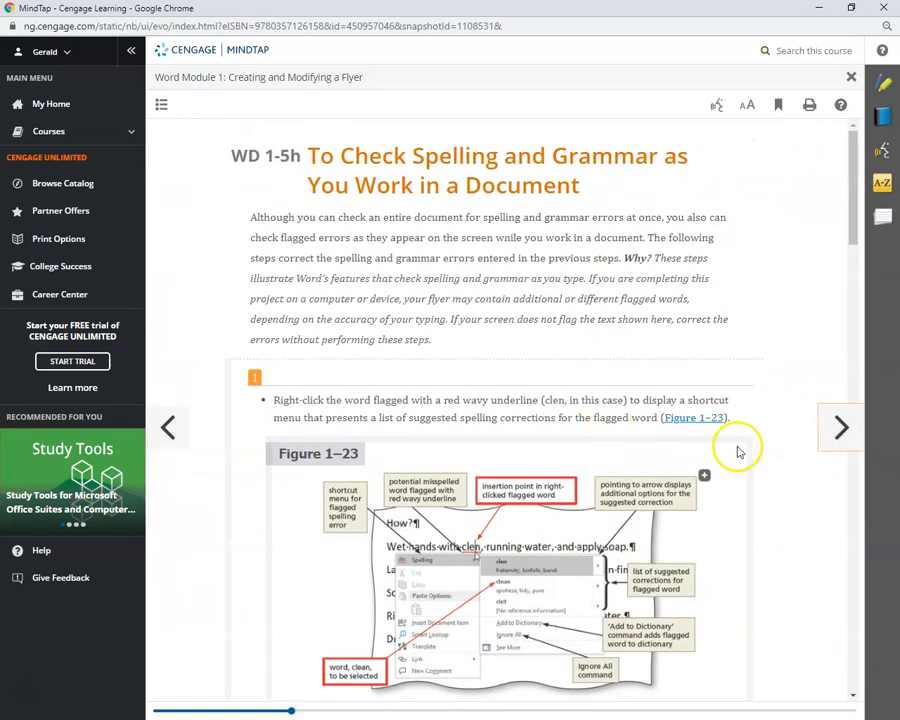
{"action": "left_click", "coordinate": [840, 430]}
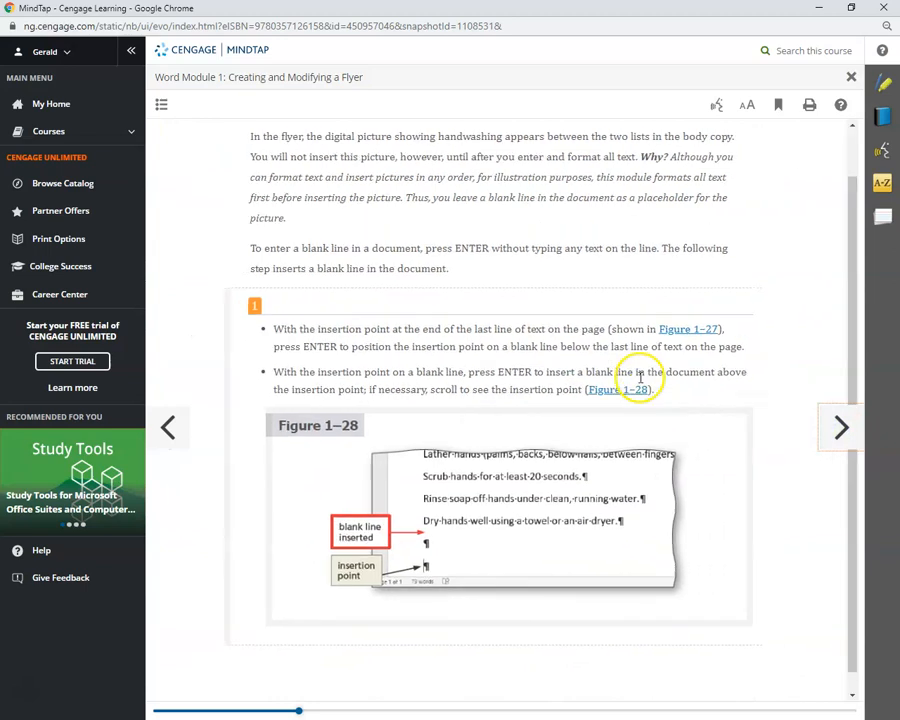
{"action": "scroll", "coordinate": [640, 378], "scroll_direction": "up", "scroll_amount": 1}
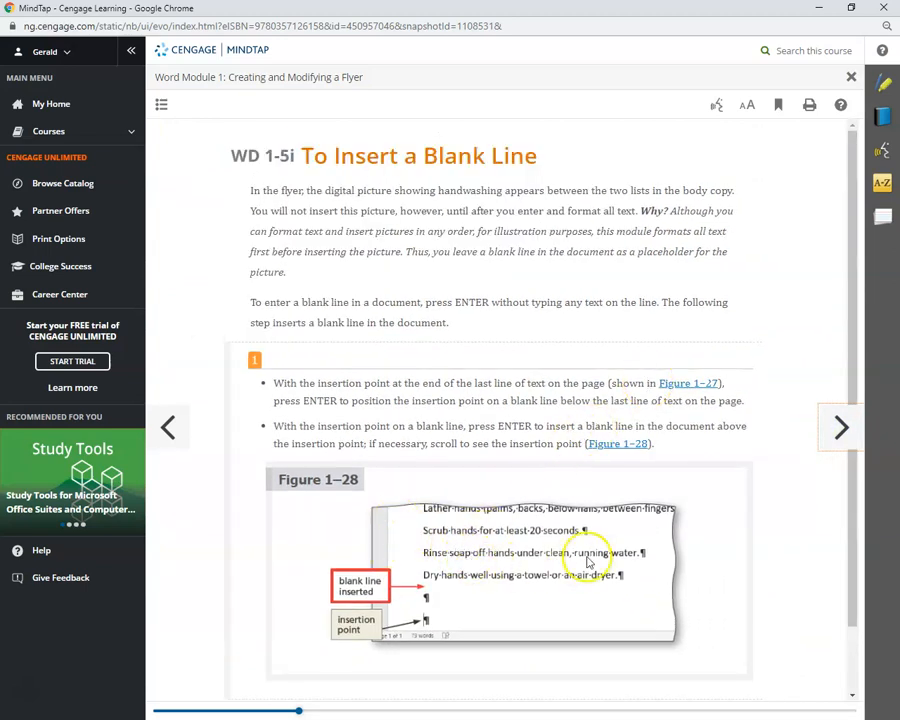
{"action": "scroll", "coordinate": [619, 567], "scroll_direction": "down", "scroll_amount": 1}
{"action": "scroll", "coordinate": [626, 485], "scroll_direction": "up", "scroll_amount": 1}
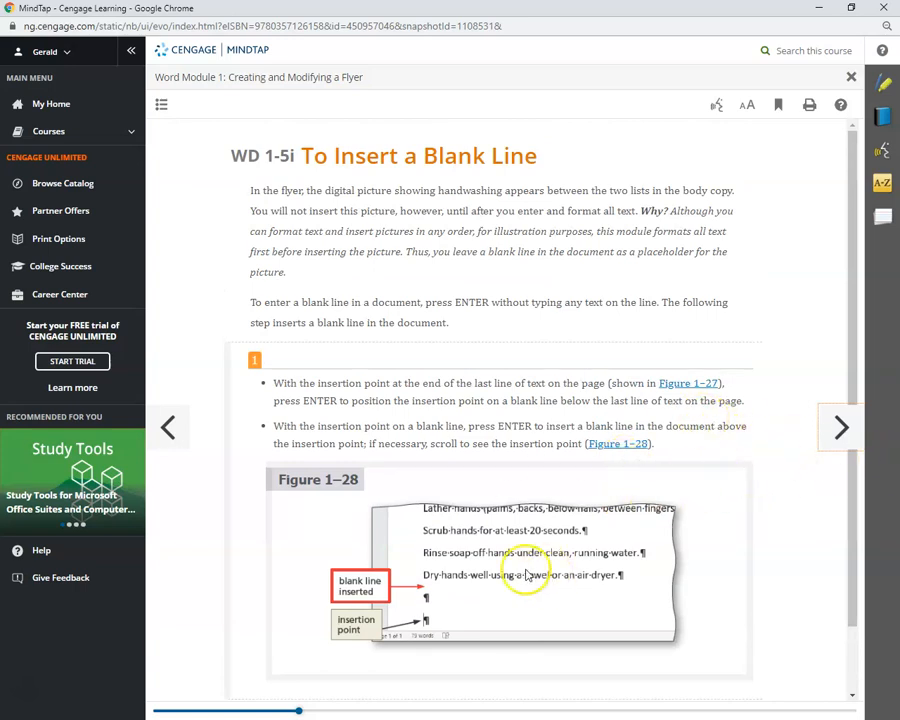
Back in Word, delete the trailing space after 'dryer.' at the end of the Dry hands line
{"action": "double_click", "coordinate": [502, 10]}
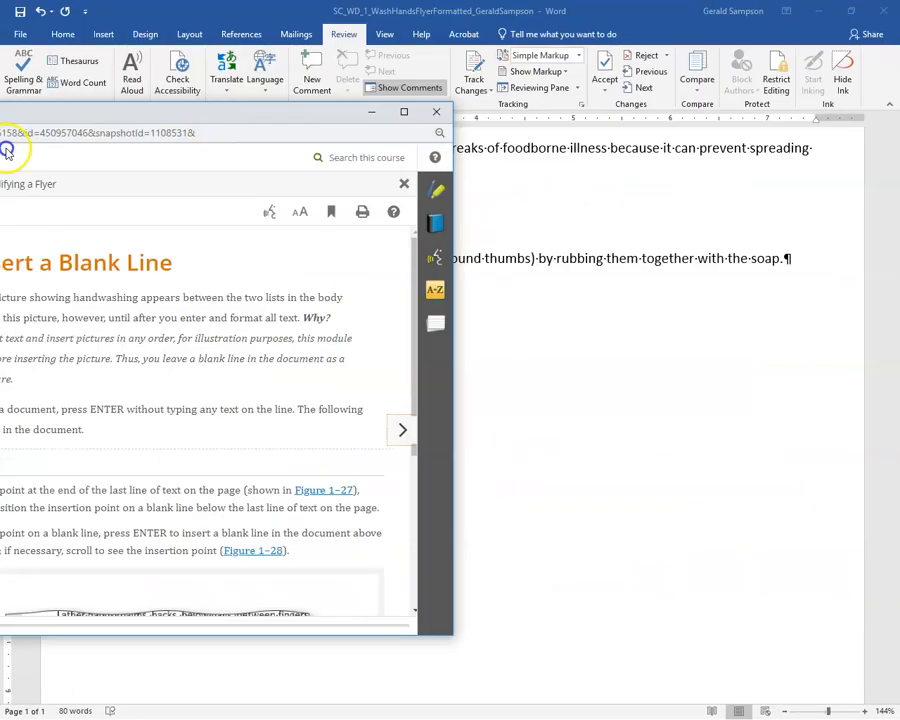
{"action": "left_click", "coordinate": [358, 352]}
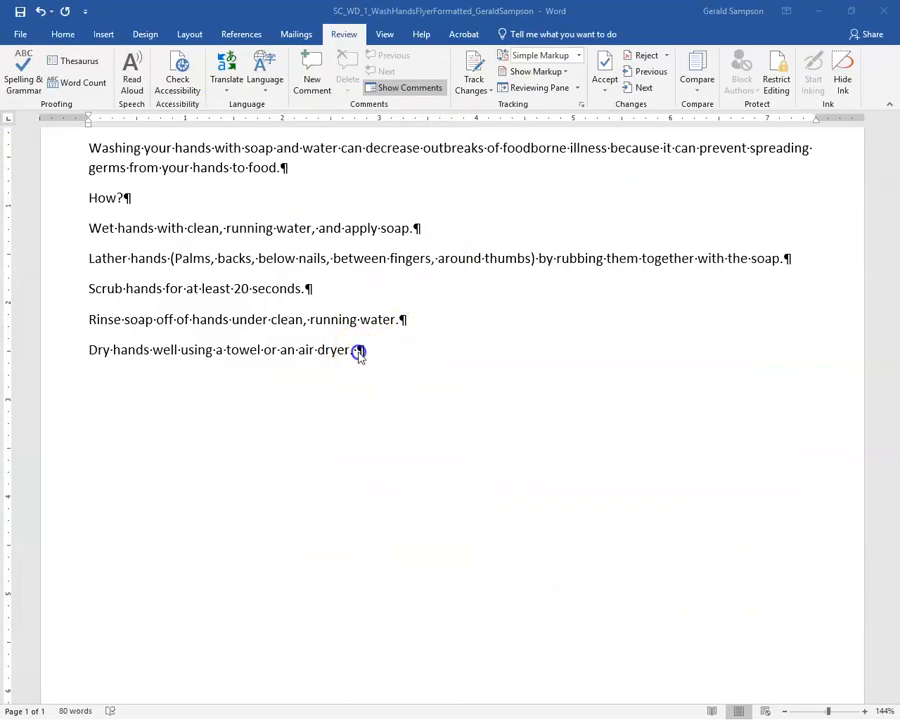
{"action": "key", "text": "BackSpace"}
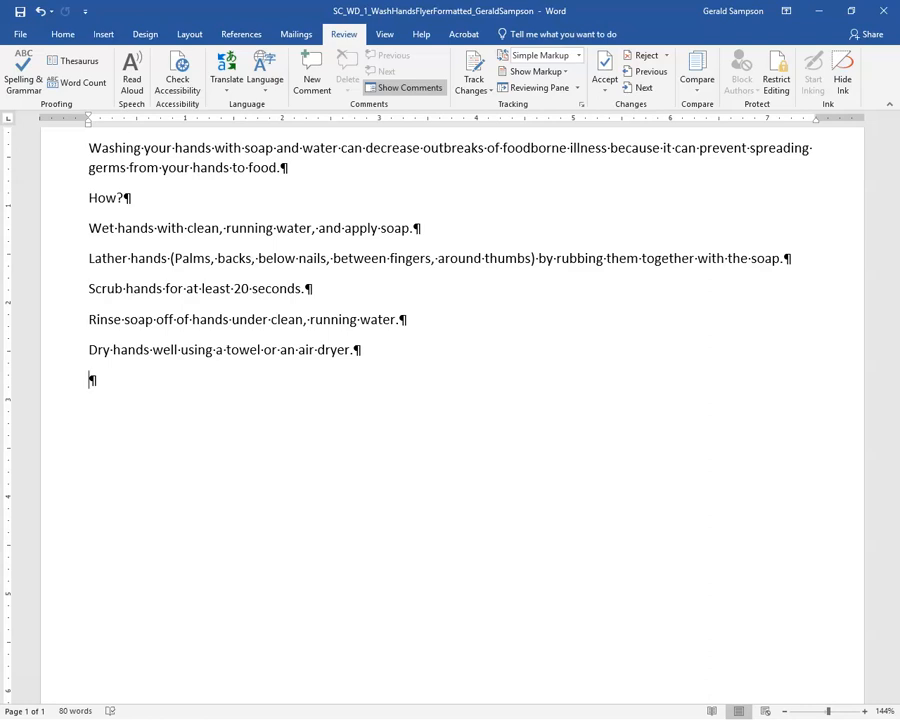
Type the 'When?' heading, then the items about eating, coughing, sneezing, and preparing food
{"action": "type", "text": "When?"}
{"action": "key", "text": "Return"}
{"action": "type", "text": "Afgt"}
{"action": "key", "text": "BackSpace"}
{"action": "type", "text": "ter eating, co"}
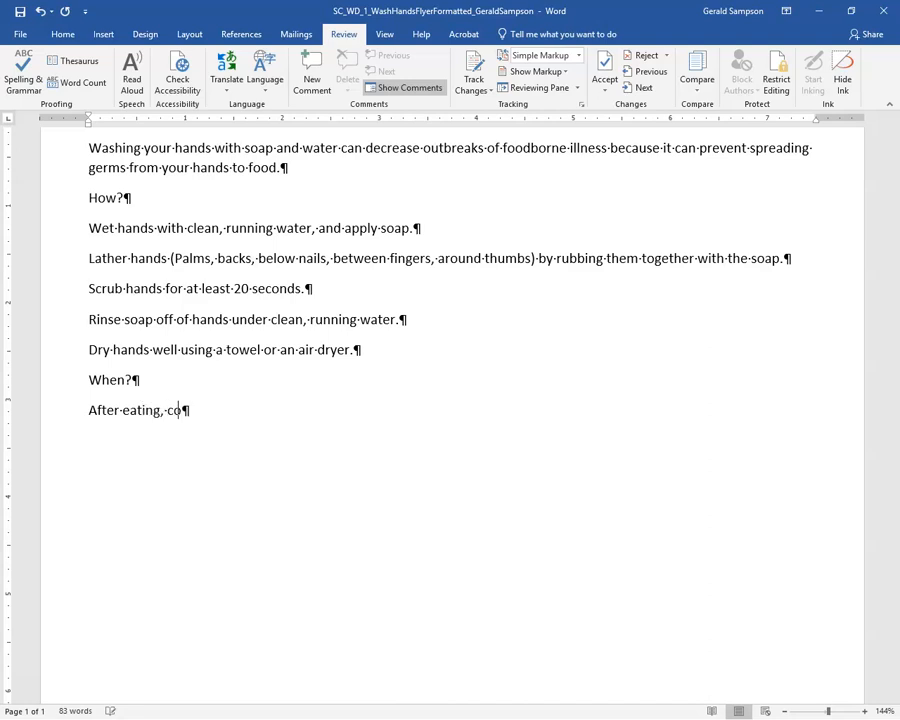
{"action": "type", "text": "ughing, and after re"}
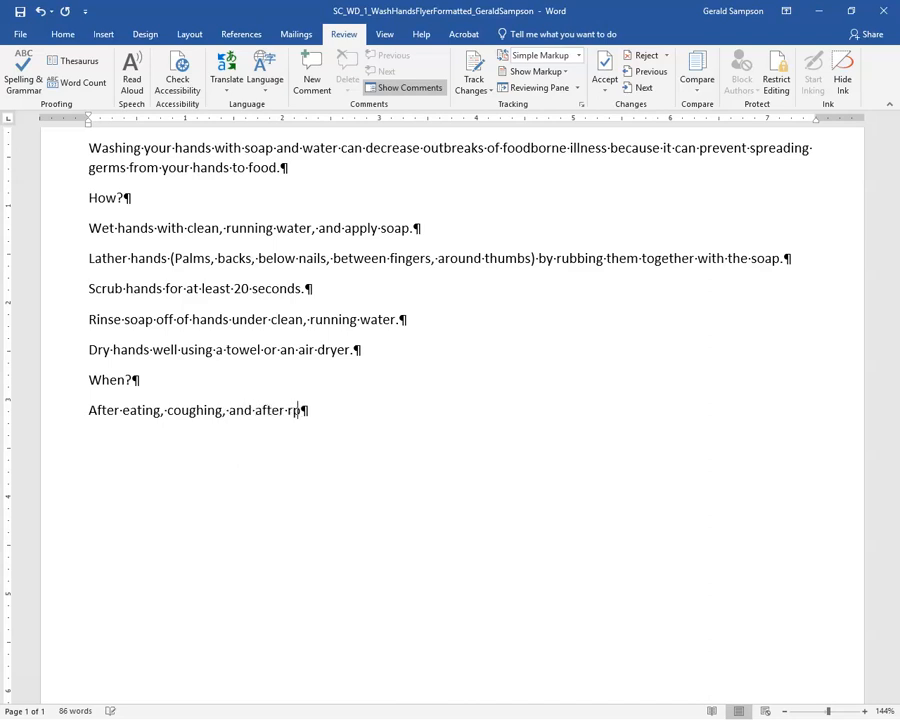
{"action": "type", "text": "reparing"}
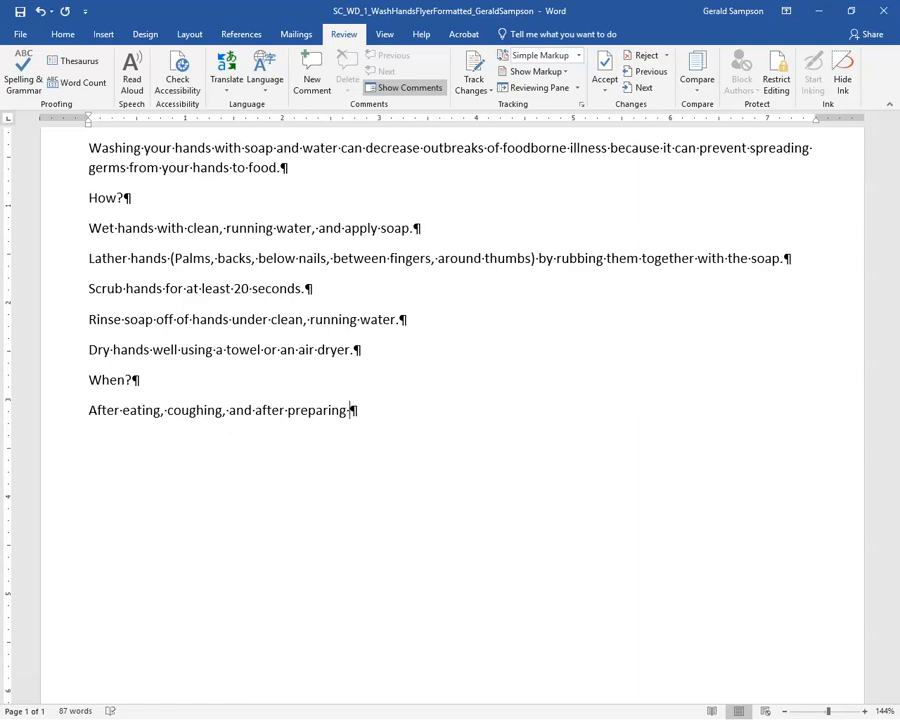
{"action": "key", "text": "BackSpace"}
{"action": "key", "text": "BackSpace"}
{"action": "key", "text": "BackSpace"}
{"action": "key", "text": "BackSpace"}
{"action": "key", "text": "BackSpace"}
{"action": "key", "text": "BackSpace"}
{"action": "key", "text": "BackSpace"}
{"action": "key", "text": "BackSpace"}
{"action": "key", "text": "BackSpace"}
{"action": "key", "text": "BackSpace"}
{"action": "key", "text": "BackSpace"}
{"action": "key", "text": "BackSpace"}
{"action": "key", "text": "BackSpace"}
{"action": "key", "text": "BackSpace"}
{"action": "key", "text": "BackSpace"}
{"action": "key", "text": "BackSpace"}
{"action": "key", "text": "BackSpace"}
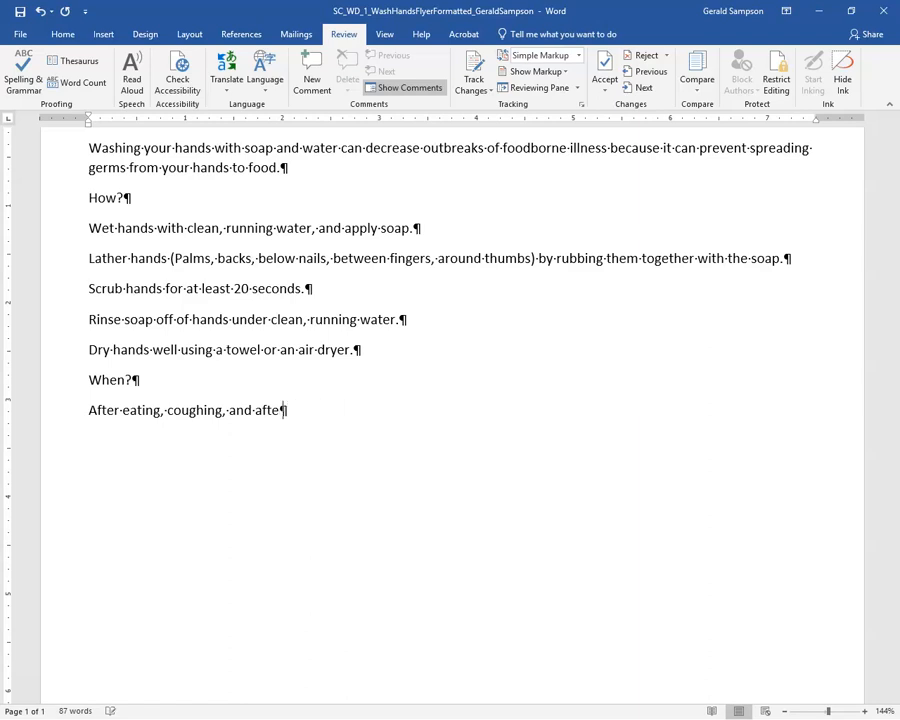
{"action": "type", "text": "sneezing"}
{"action": "type", "text": ", or "}
{"action": "type", "text": "using a "}
{"action": "type", "text": "tissue"}
{"action": "type", "text": " a"}
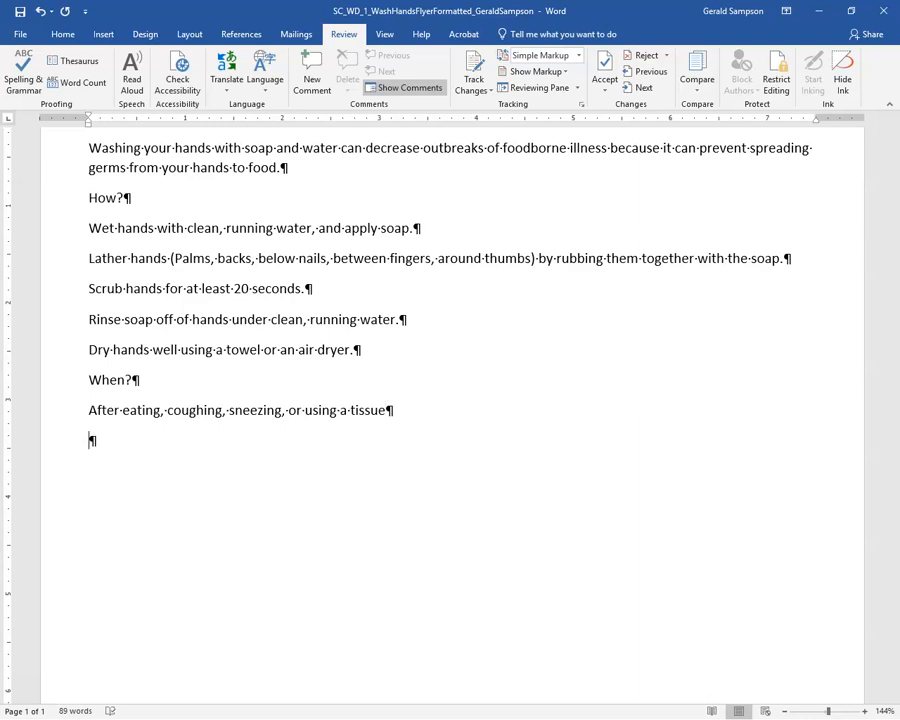
{"action": "type", "text": "efore, durin"}
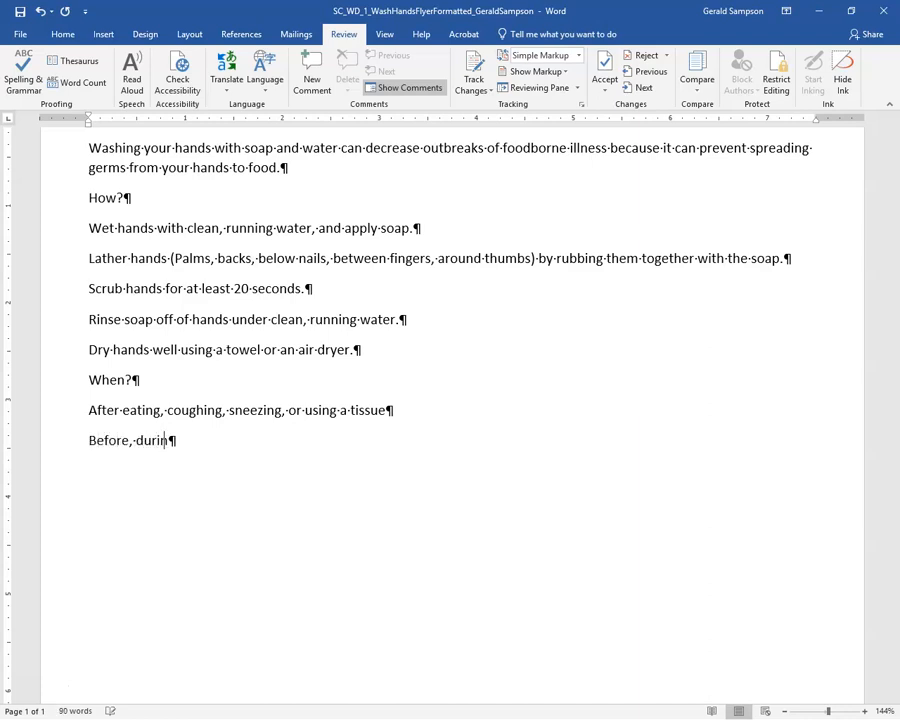
{"action": "type", "text": "g and after preparing food"}
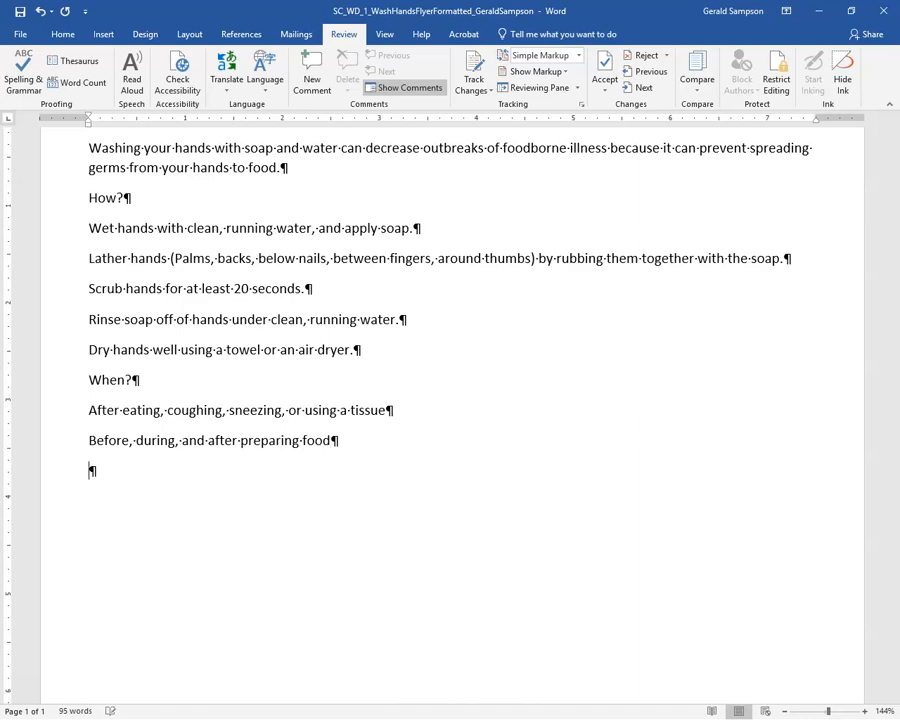
{"action": "type", "text": "After using p"}
{"action": "type", "text": "r assisting som"}
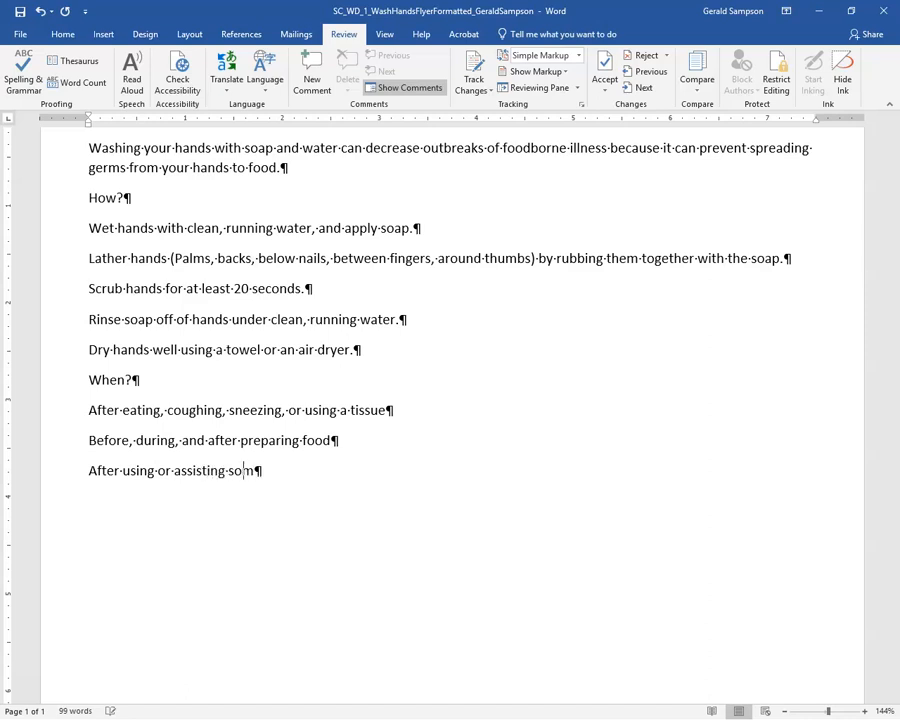
{"action": "type", "text": "eone"}
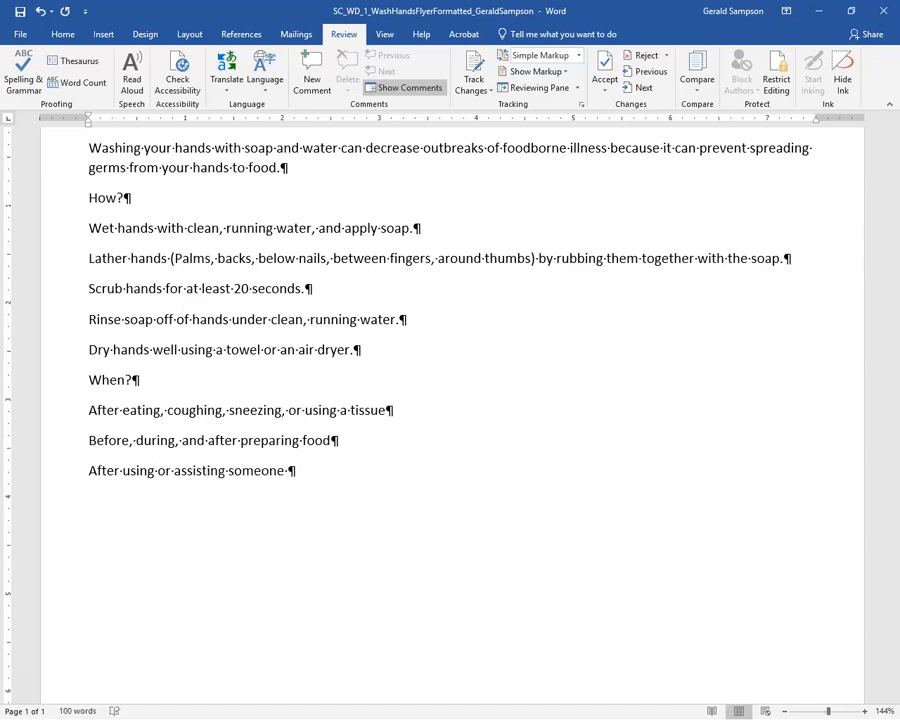
{"action": "type", "text": " in the restor"}
Add the restroom, touching animals or animal waste, and dirty equipment or garbage items
{"action": "key", "text": "BackSpace"}
{"action": "type", "text": "room "}
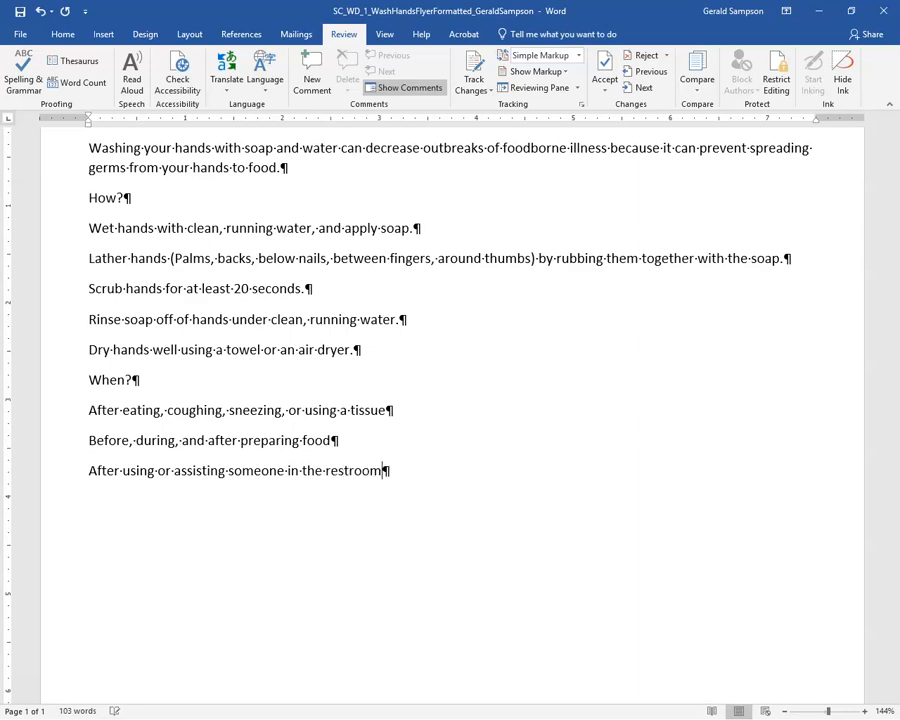
{"action": "type", "text": "After t"}
{"action": "type", "text": "oug"}
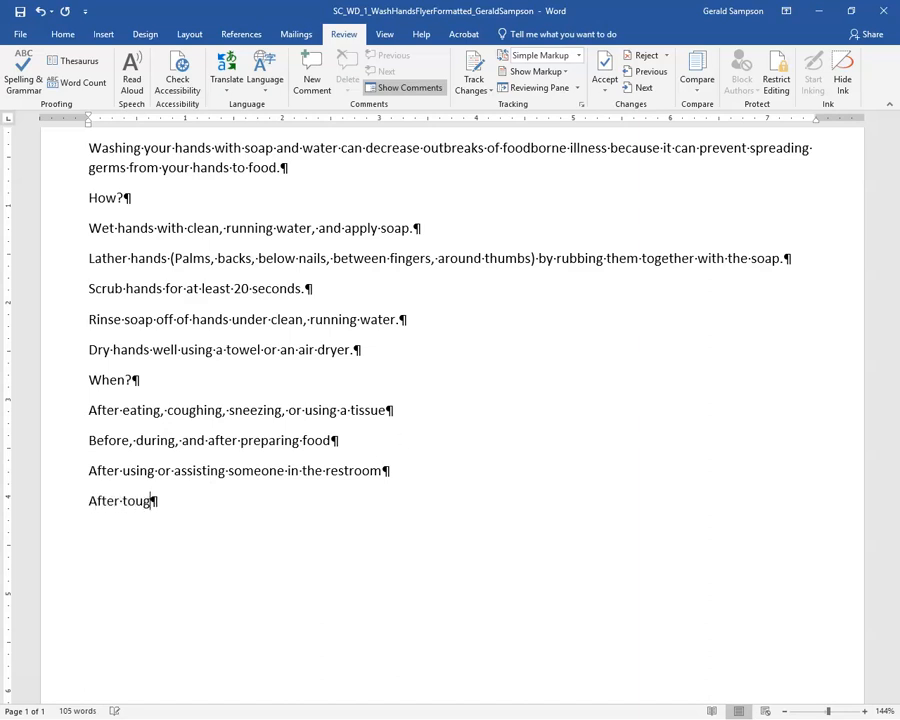
{"action": "key", "text": "BackSpace"}
{"action": "type", "text": "ching and"}
{"action": "key", "text": "BackSpace"}
{"action": "type", "text": "animal"}
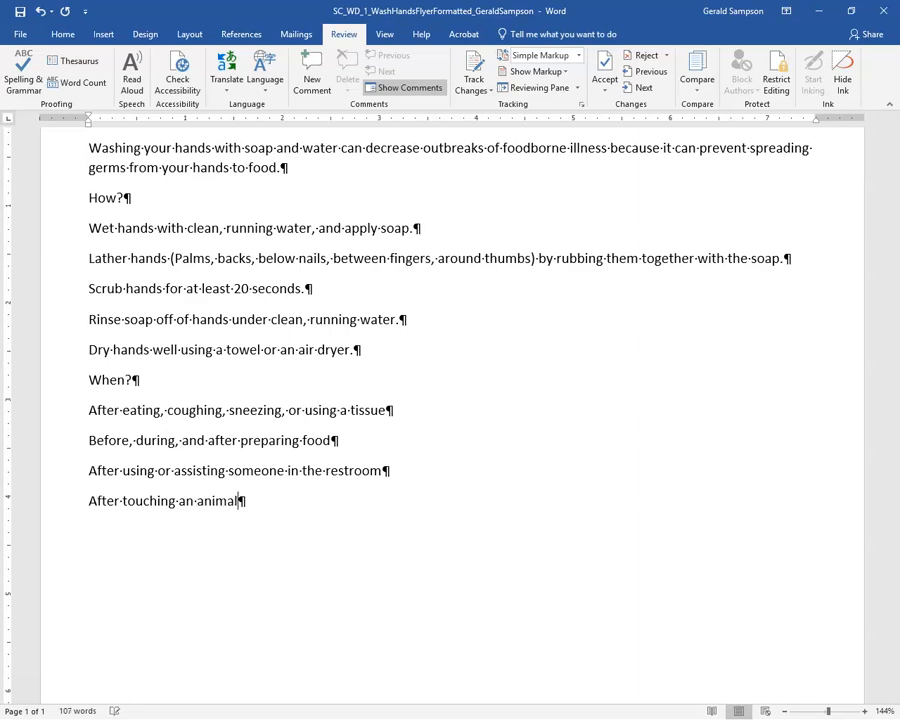
{"action": "type", "text": ", animal fee"}
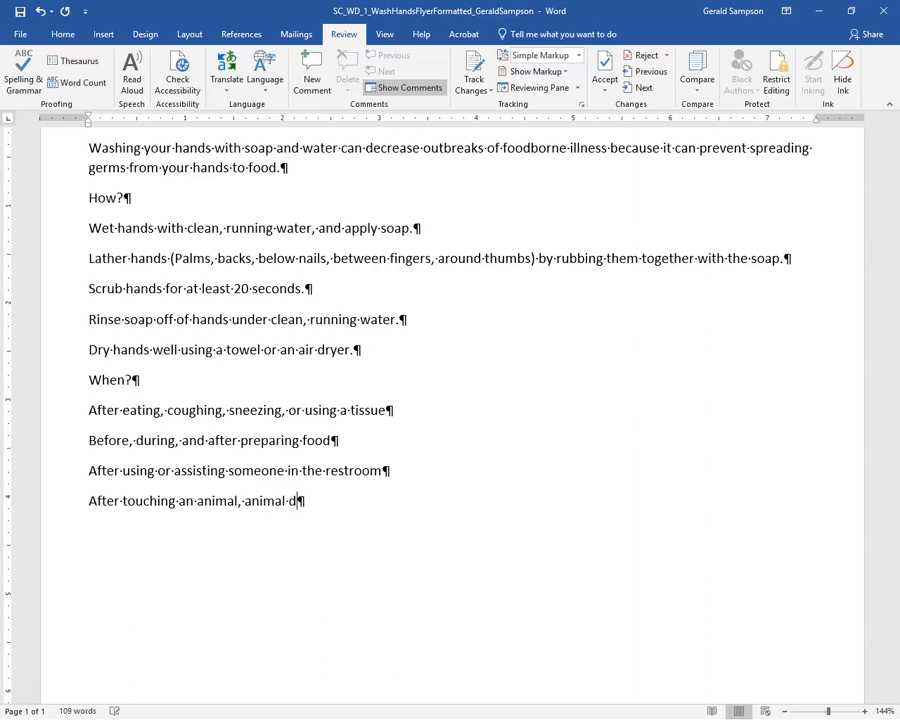
{"action": "type", "text": "d, or anima"}
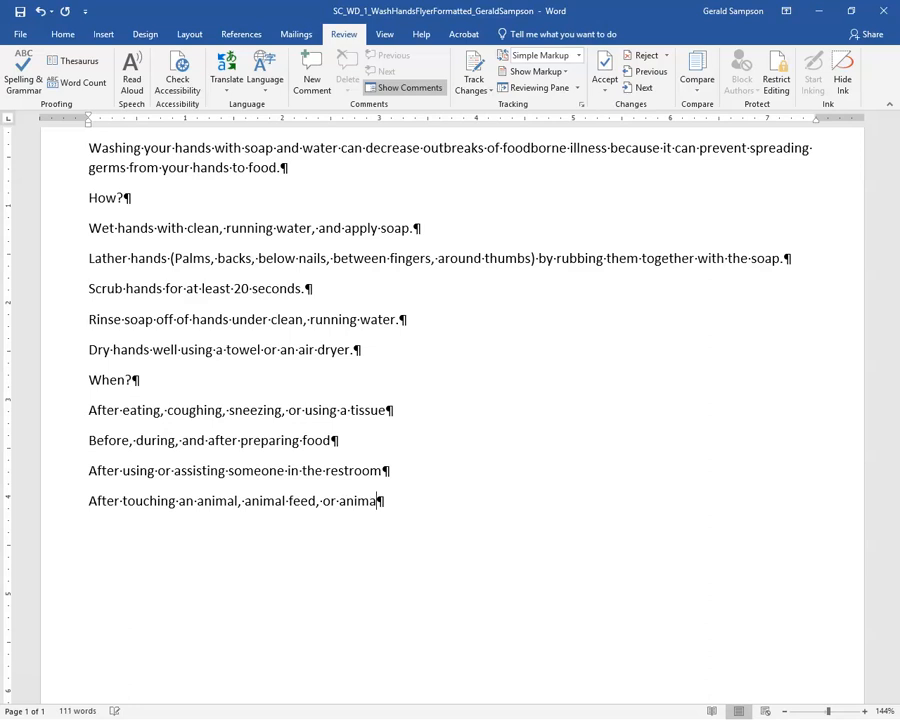
{"action": "type", "text": "l waste "}
{"action": "type", "text": "After han"}
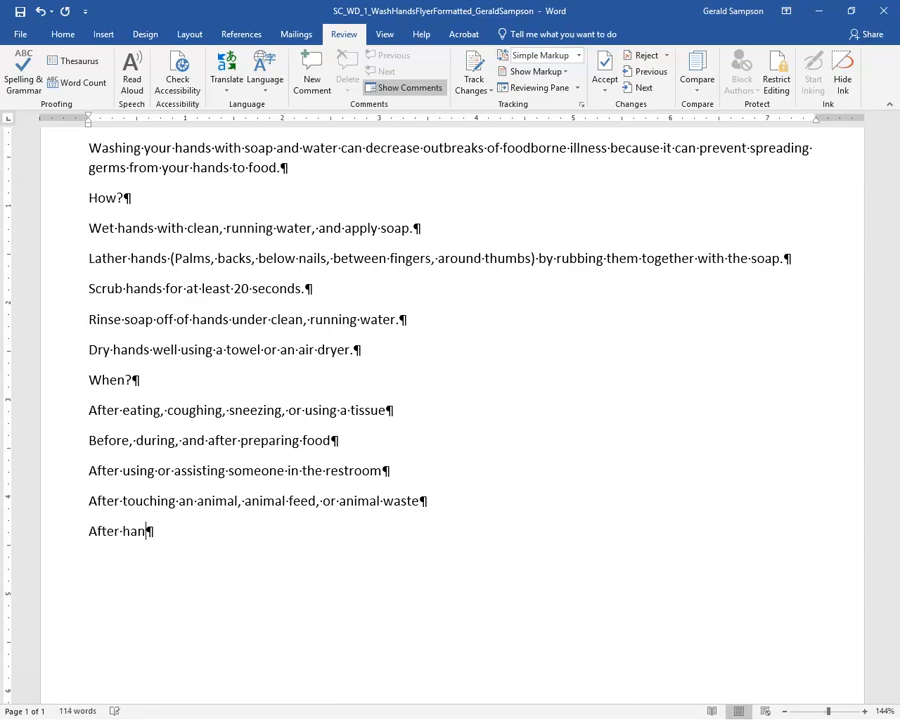
{"action": "type", "text": "dling dirty e"}
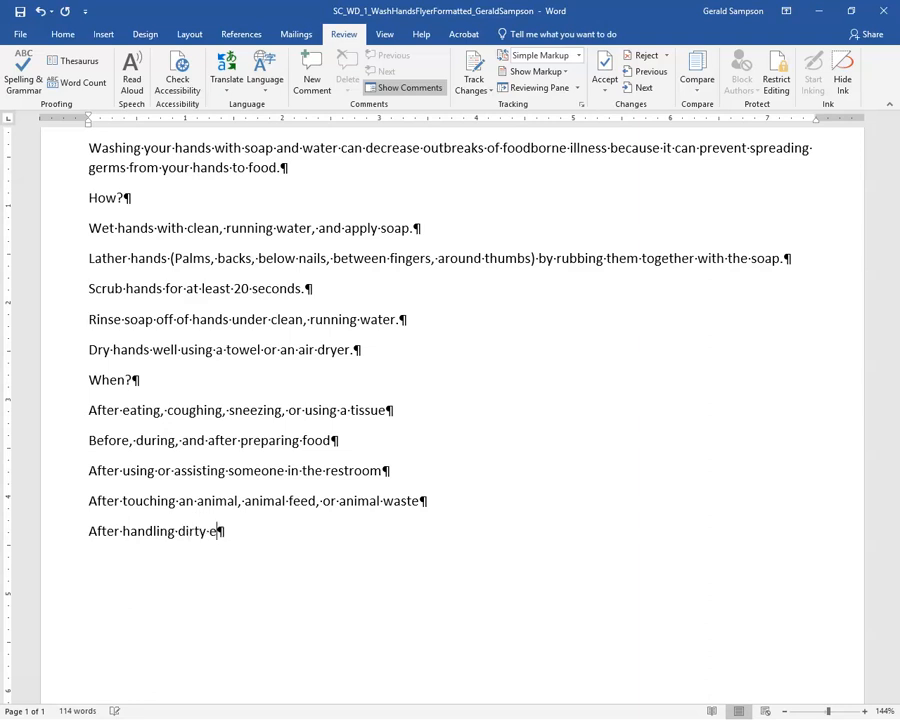
{"action": "type", "text": "quipment"}
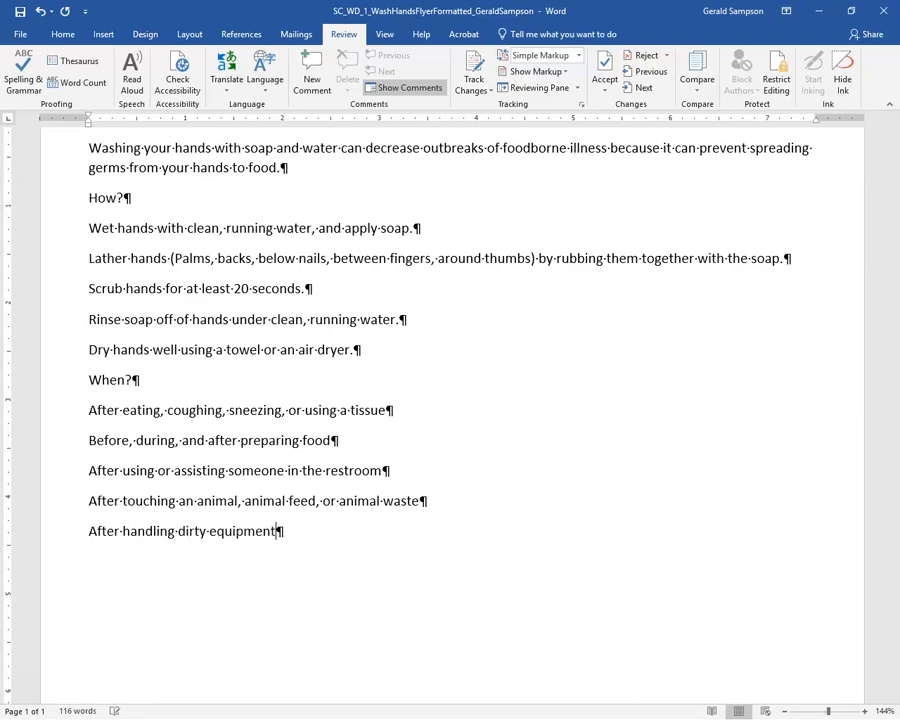
{"action": "type", "text": " or garbage"}
{"action": "key", "text": "Return"}
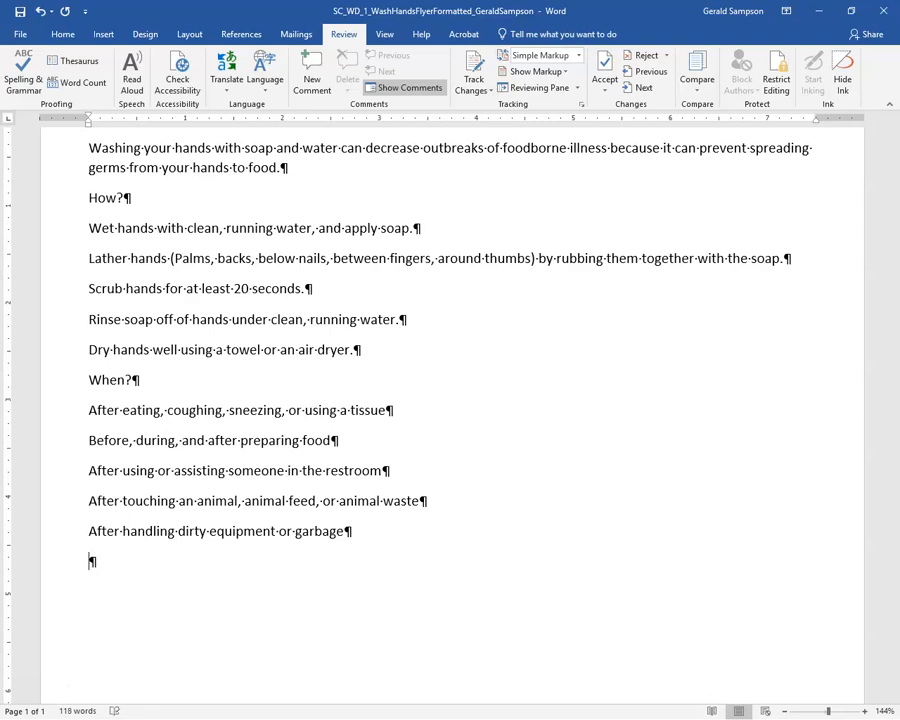
{"action": "type", "text": "Visit www.go"}
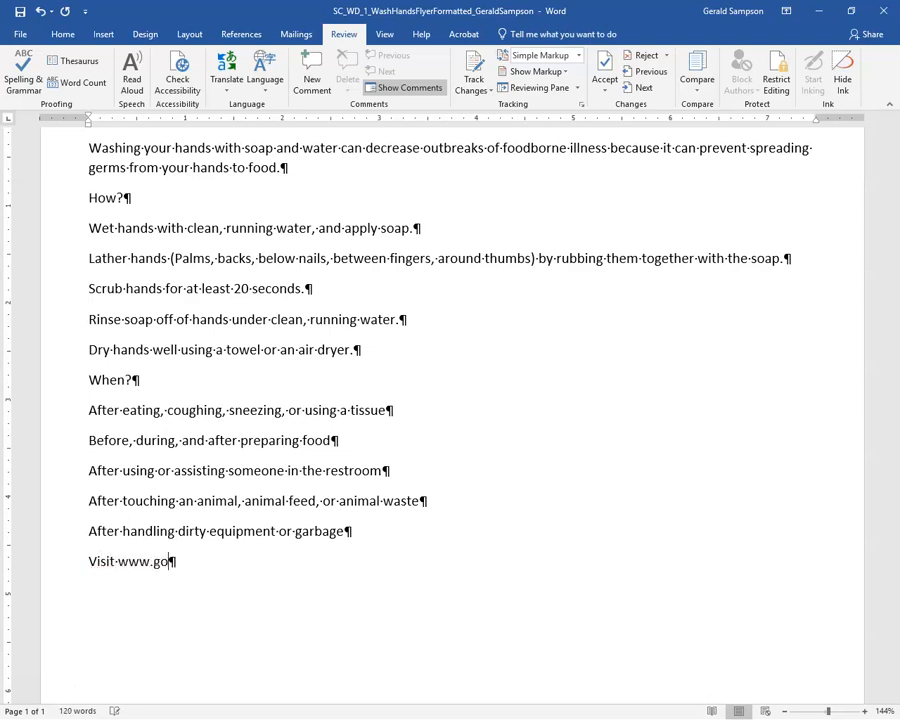
{"action": "key", "text": "BackSpace"}
{"action": "key", "text": "BackSpace"}
{"action": "type", "text": "foodworkers."}
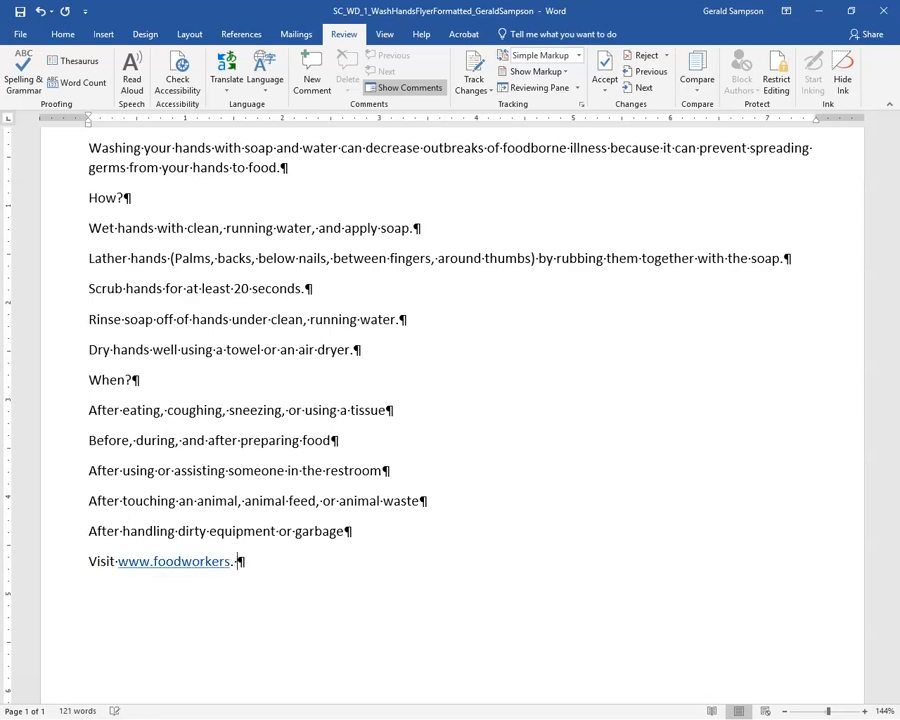
{"action": "key", "text": "BackSpace"}
{"action": "type", "text": "com for addi"}
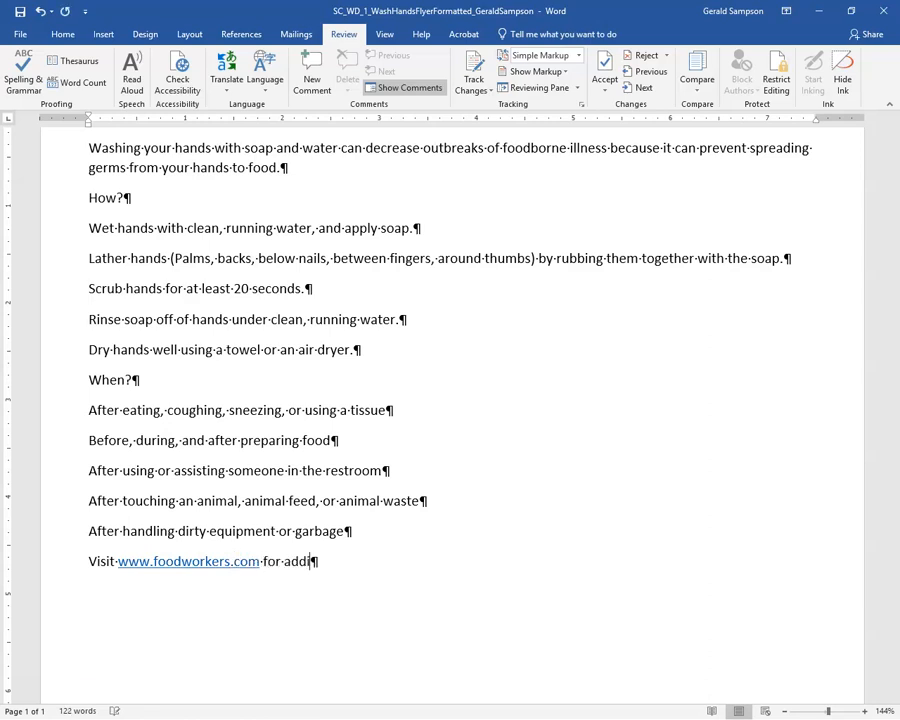
{"action": "type", "text": "tional handwashing tips."}
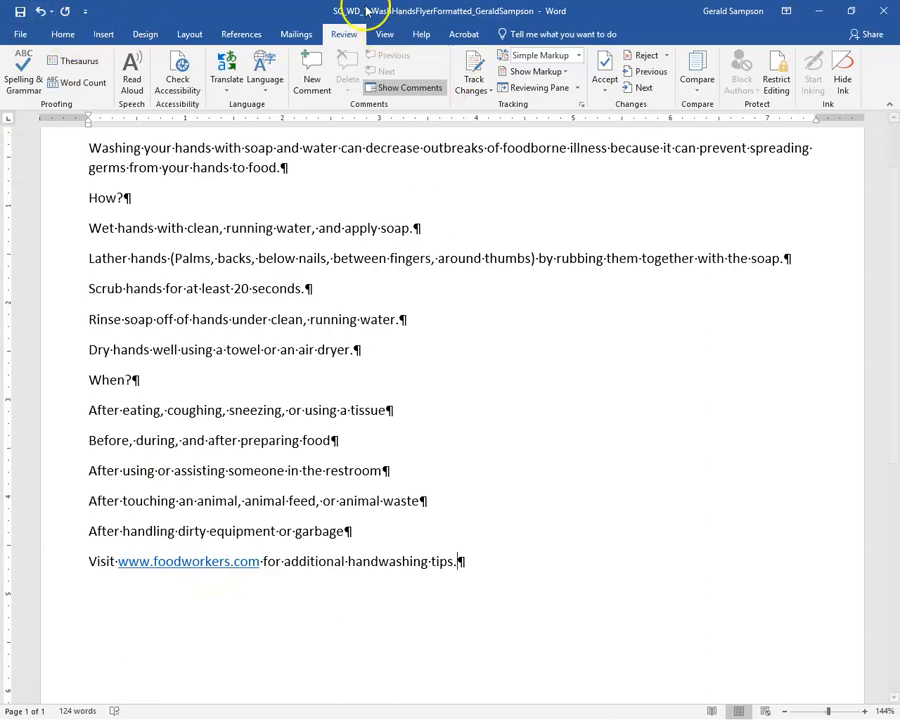
{"action": "left_click", "coordinate": [20, 13]}
Apply the Slate theme from the Design tab's Themes list to the flyer
{"action": "scroll", "coordinate": [243, 174], "scroll_direction": "up", "scroll_amount": 2}
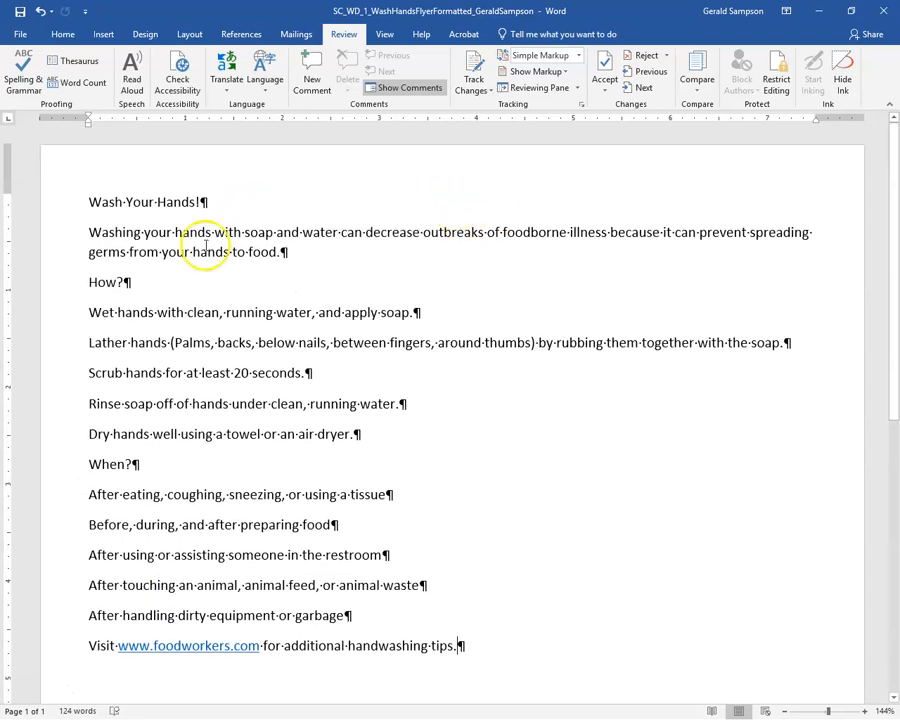
{"action": "left_click", "coordinate": [88, 201]}
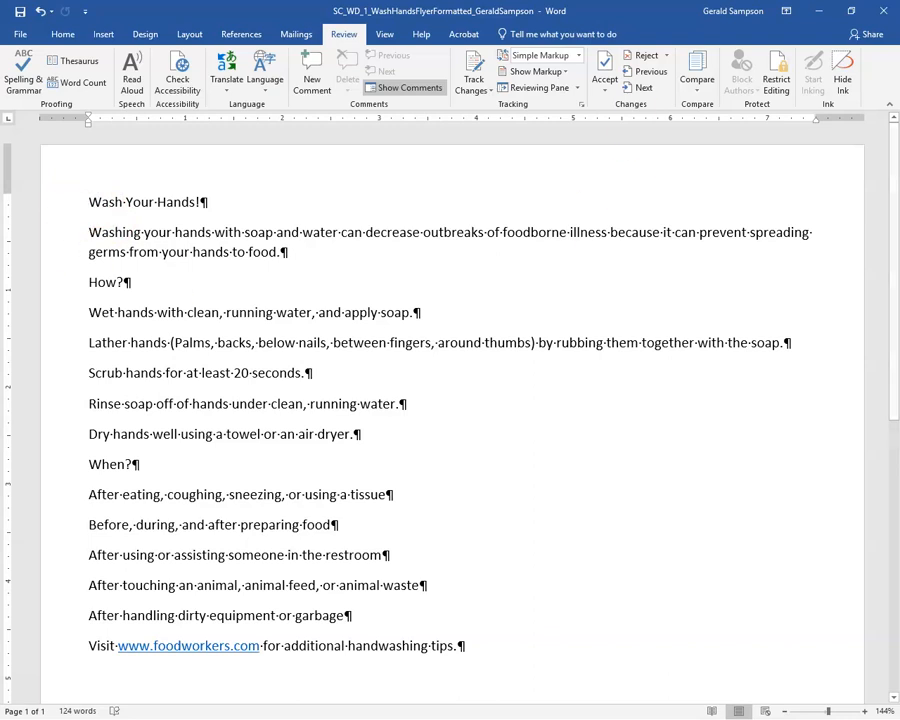
{"action": "left_click", "coordinate": [145, 37]}
{"action": "left_click", "coordinate": [16, 84]}
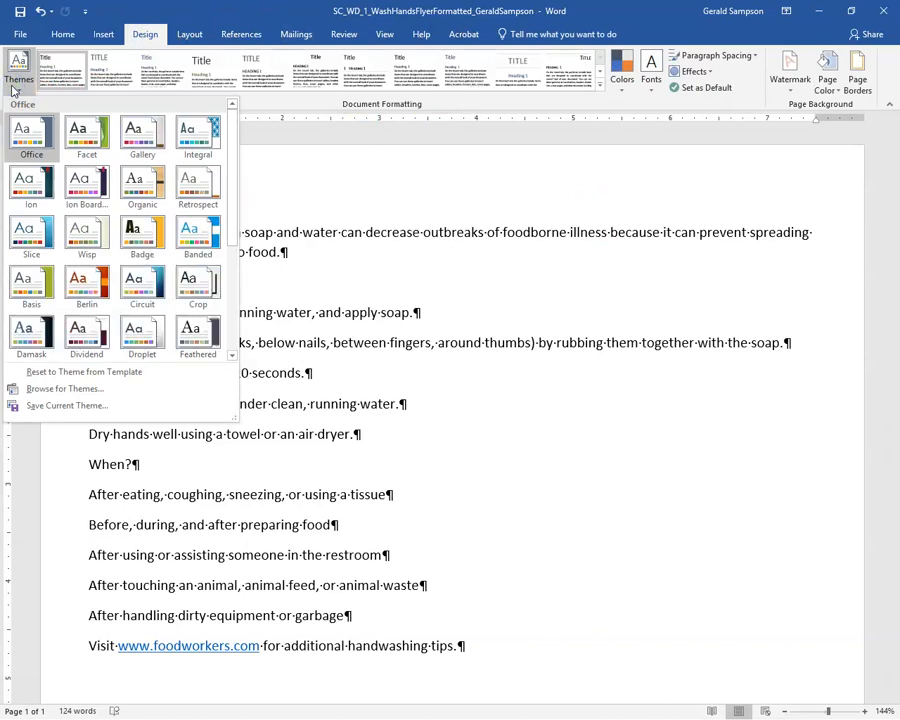
{"action": "scroll", "coordinate": [80, 226], "scroll_direction": "down", "scroll_amount": 5}
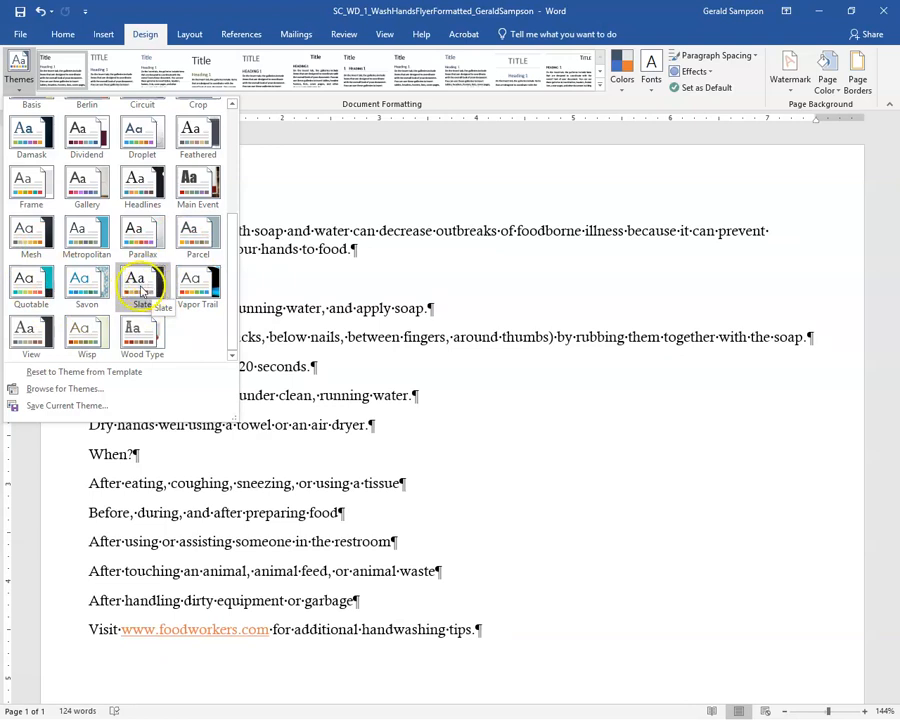
{"action": "left_click", "coordinate": [141, 288]}
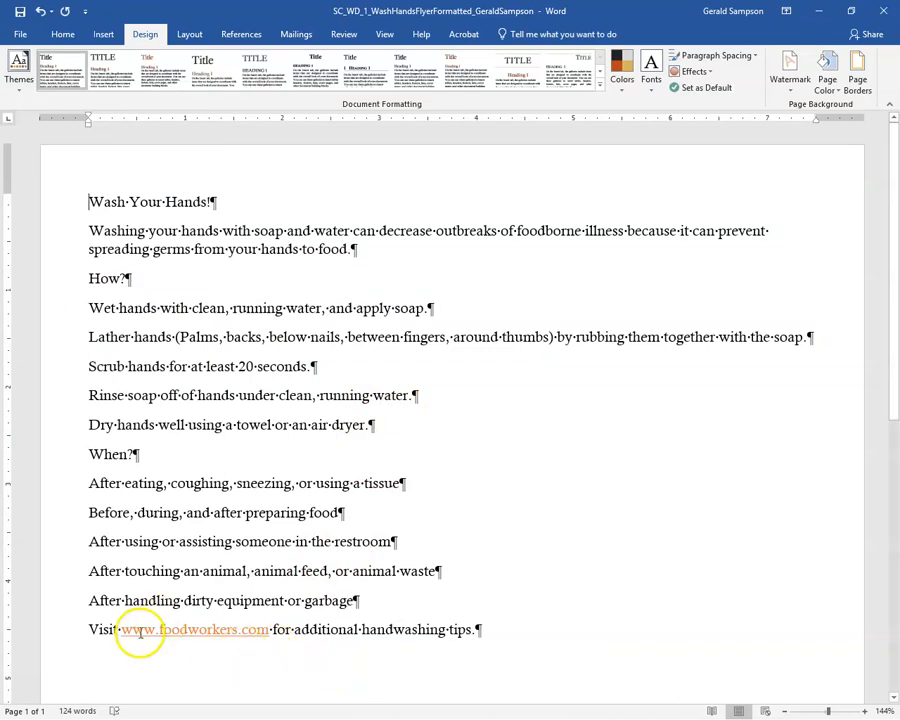
{"action": "double_click", "coordinate": [192, 630]}
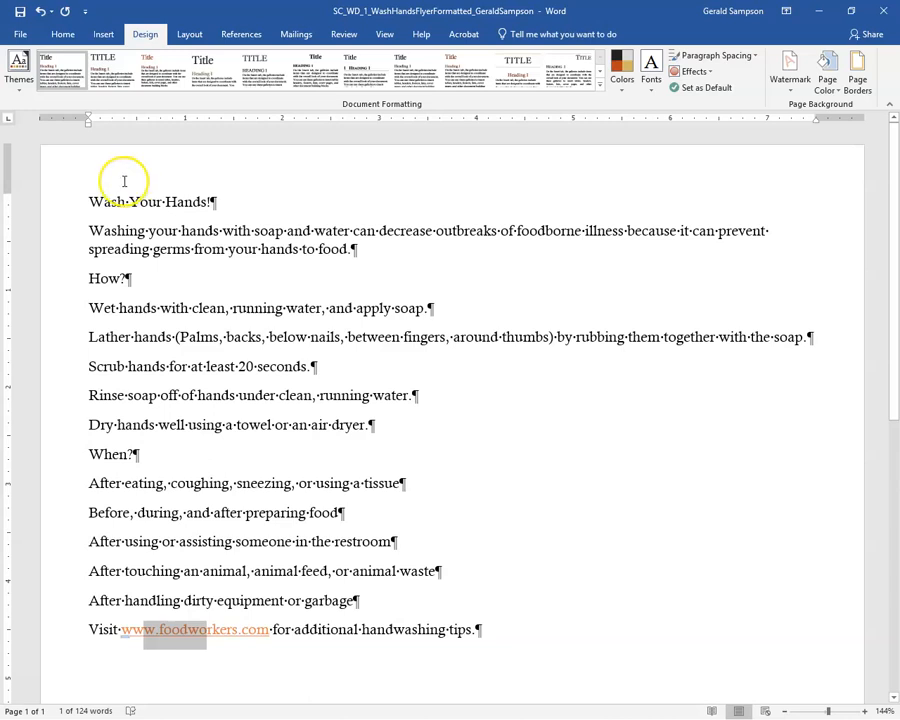
{"action": "left_click", "coordinate": [85, 203]}
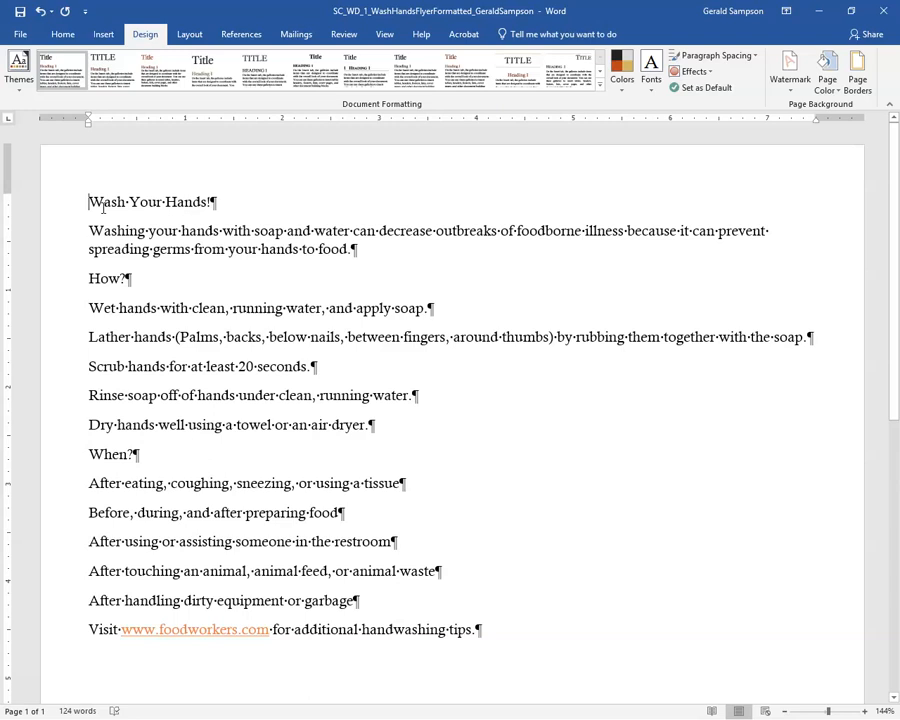
Center the 'Wash Your Hands!' title and the introductory paragraph
{"action": "left_click", "coordinate": [60, 35]}
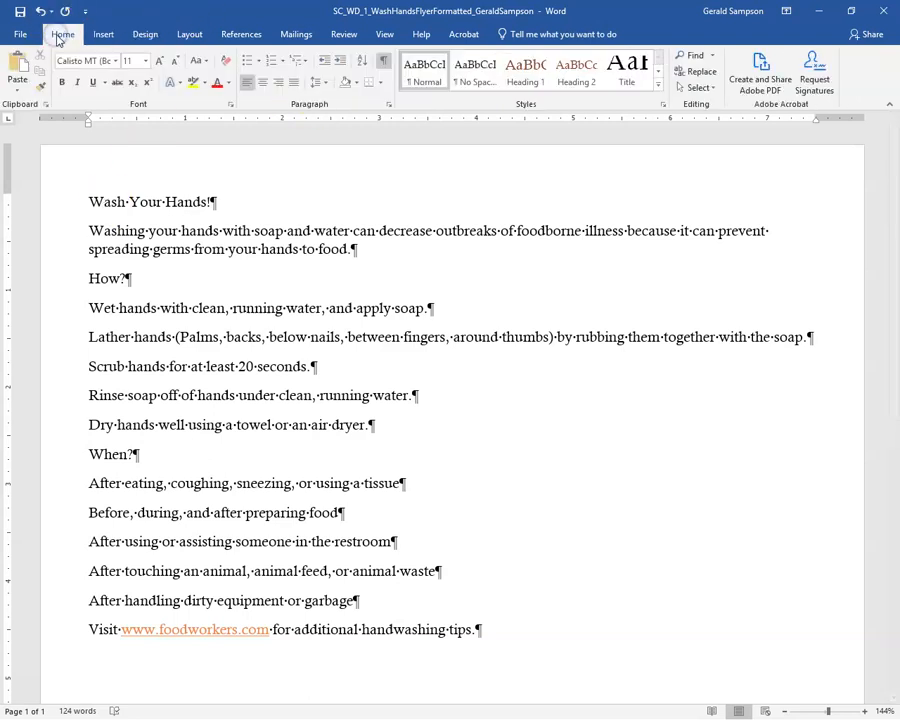
{"action": "left_click", "coordinate": [262, 82]}
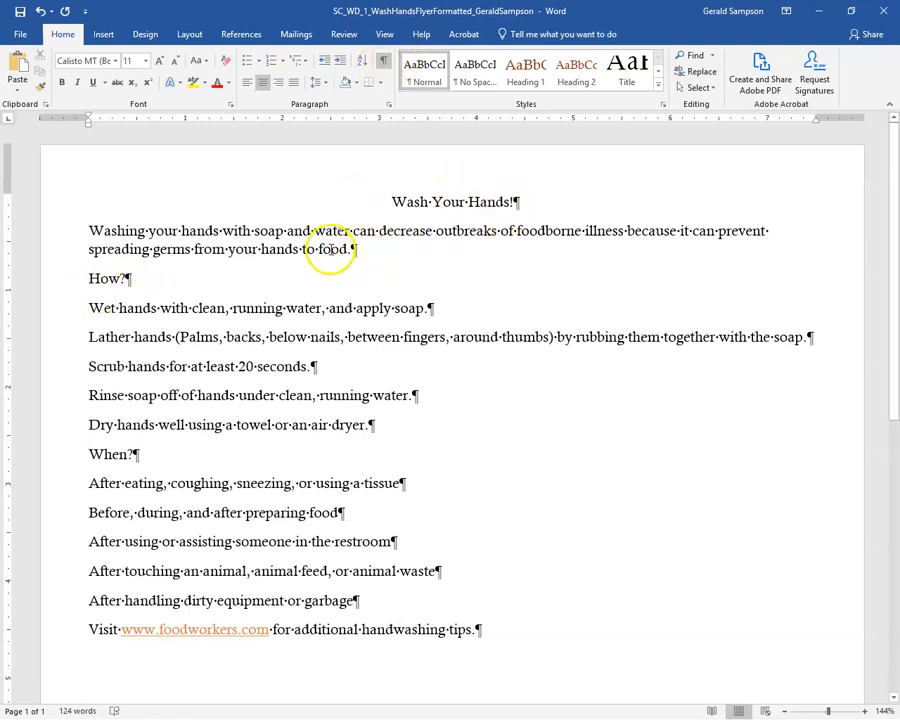
{"action": "left_click", "coordinate": [300, 240]}
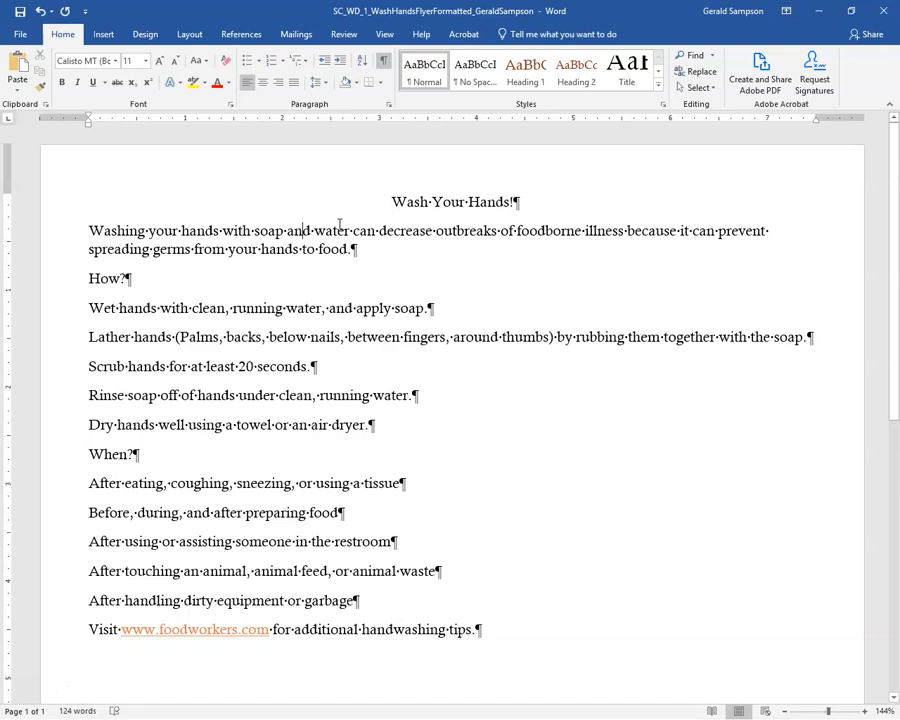
{"action": "left_click", "coordinate": [262, 82]}
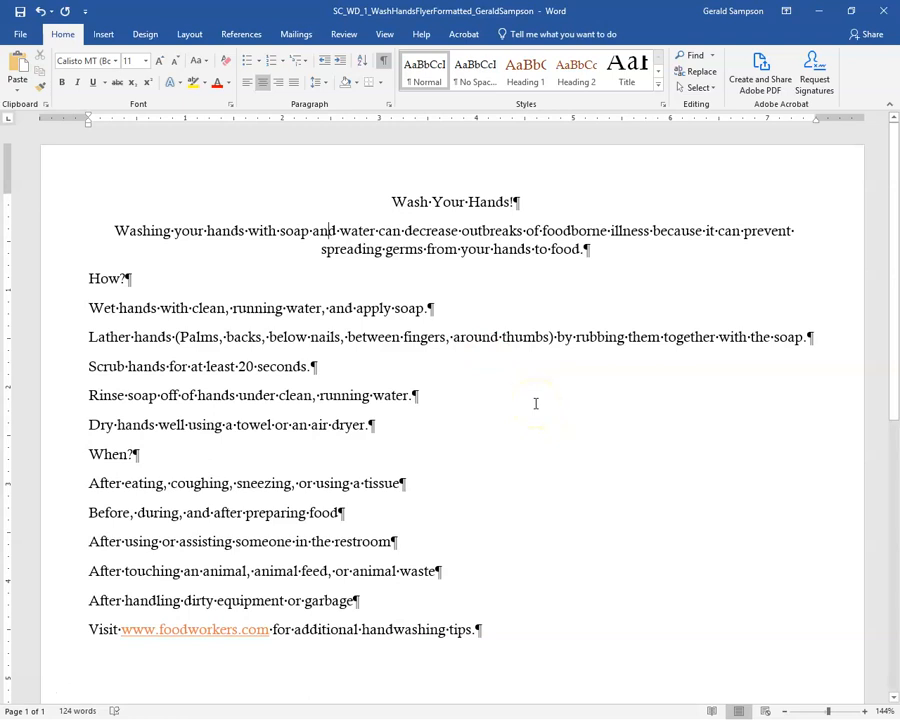
Select the whole 'Wash Your Hands!' title line
{"action": "left_click", "coordinate": [48, 235]}
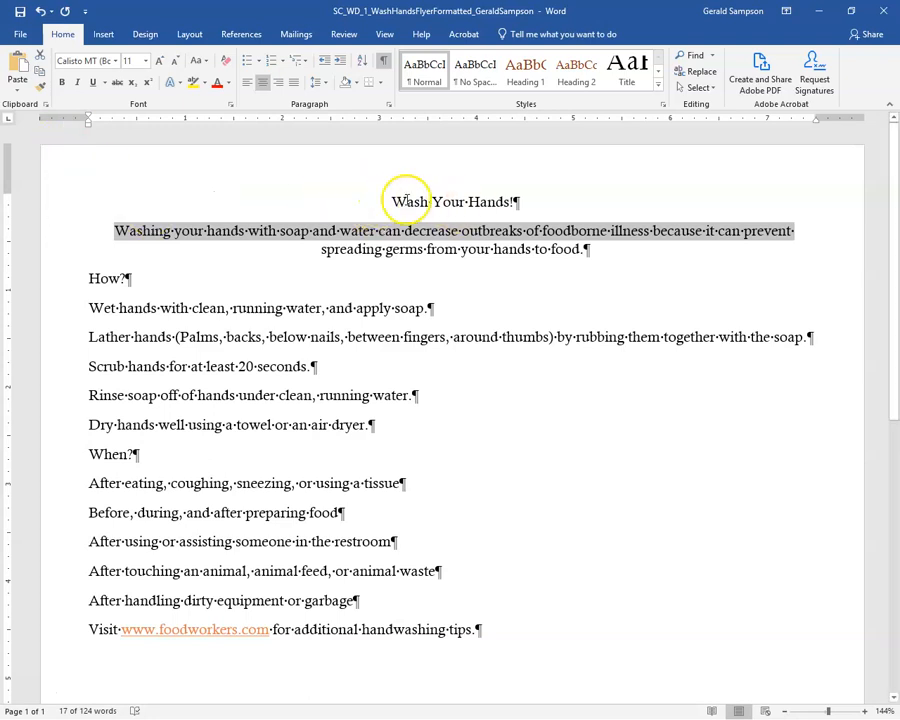
{"action": "left_click_drag", "start_coordinate": [392, 201], "coordinate": [536, 208]}
{"action": "left_click", "coordinate": [400, 246]}
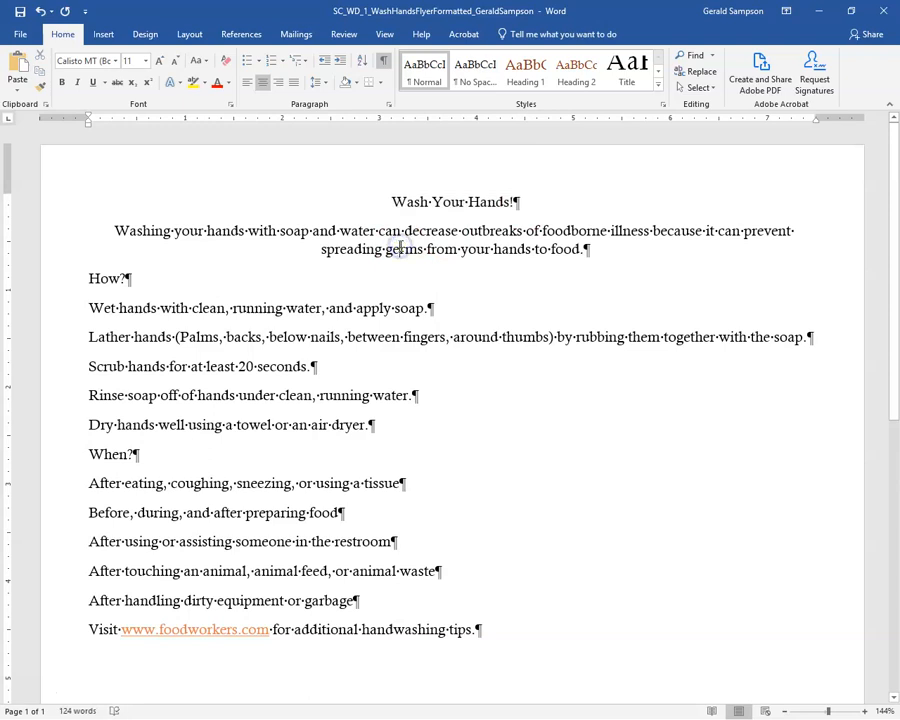
{"action": "left_click", "coordinate": [63, 206]}
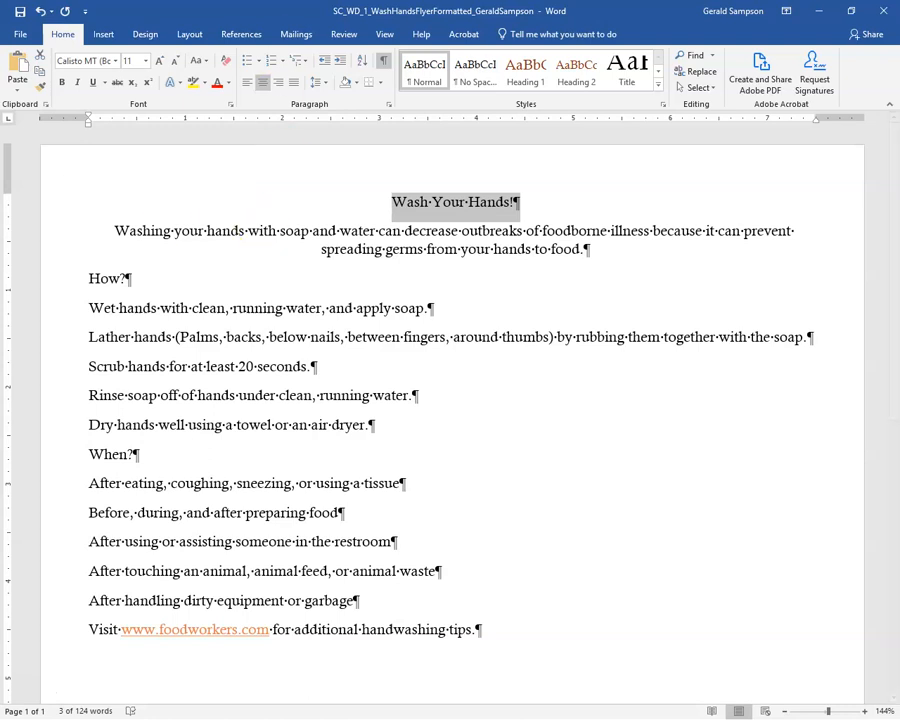
Set the title to 36 pt in Rockwell Extra Bold
{"action": "left_click", "coordinate": [146, 61]}
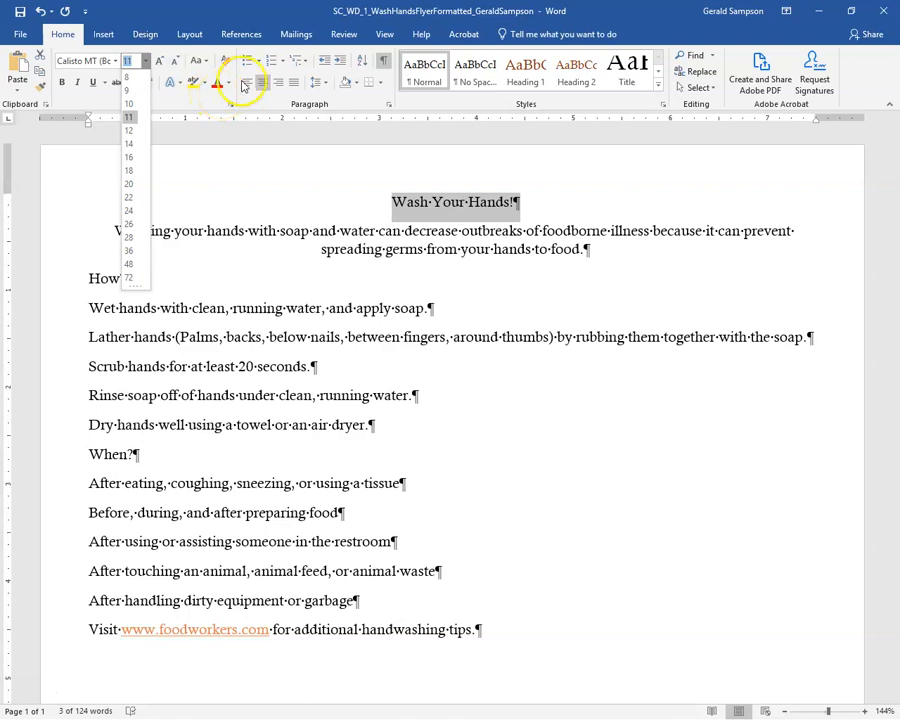
{"action": "left_click", "coordinate": [129, 251]}
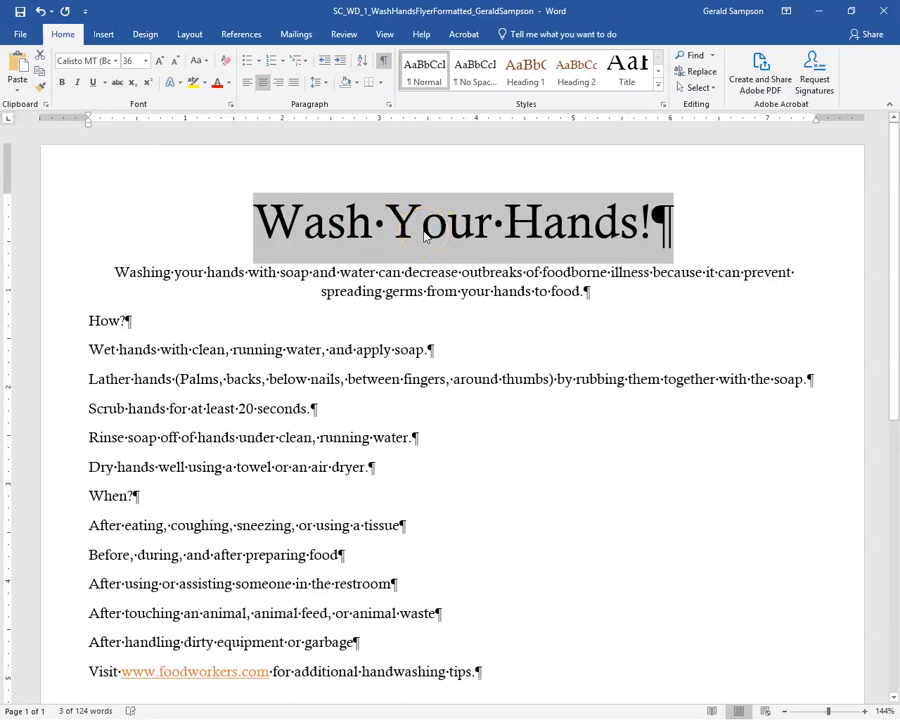
{"action": "left_click", "coordinate": [118, 61]}
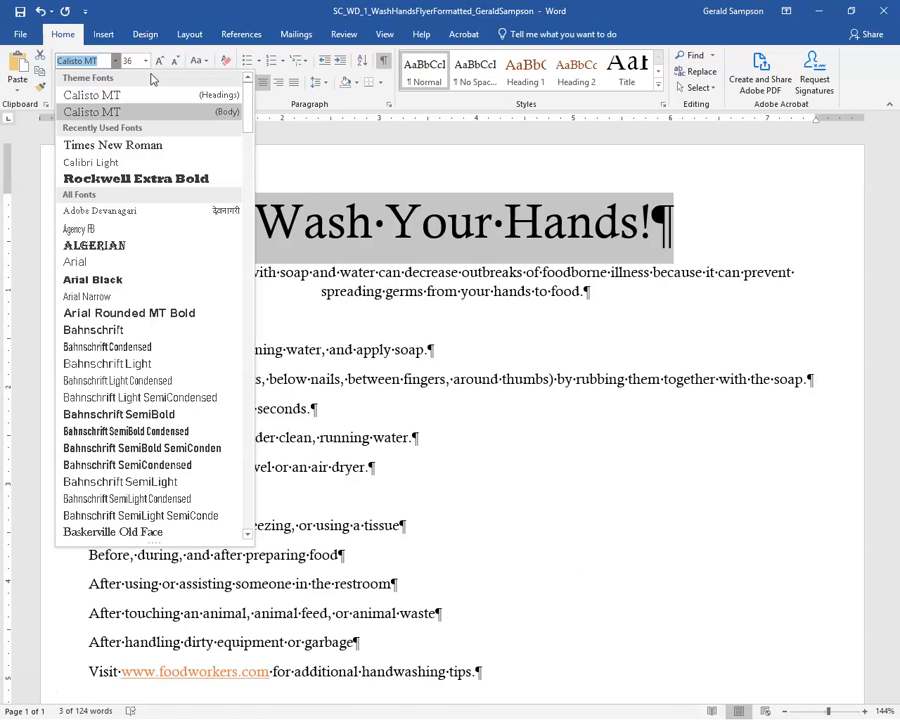
{"action": "type", "text": "Rockwell Extra"}
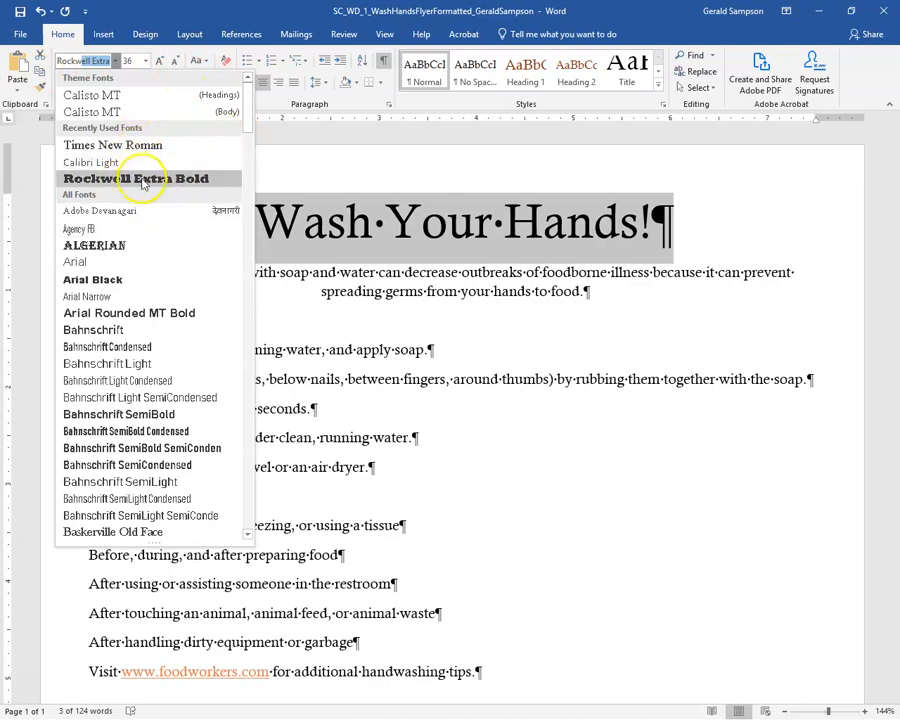
{"action": "left_click_drag", "start_coordinate": [246, 112], "coordinate": [251, 430]}
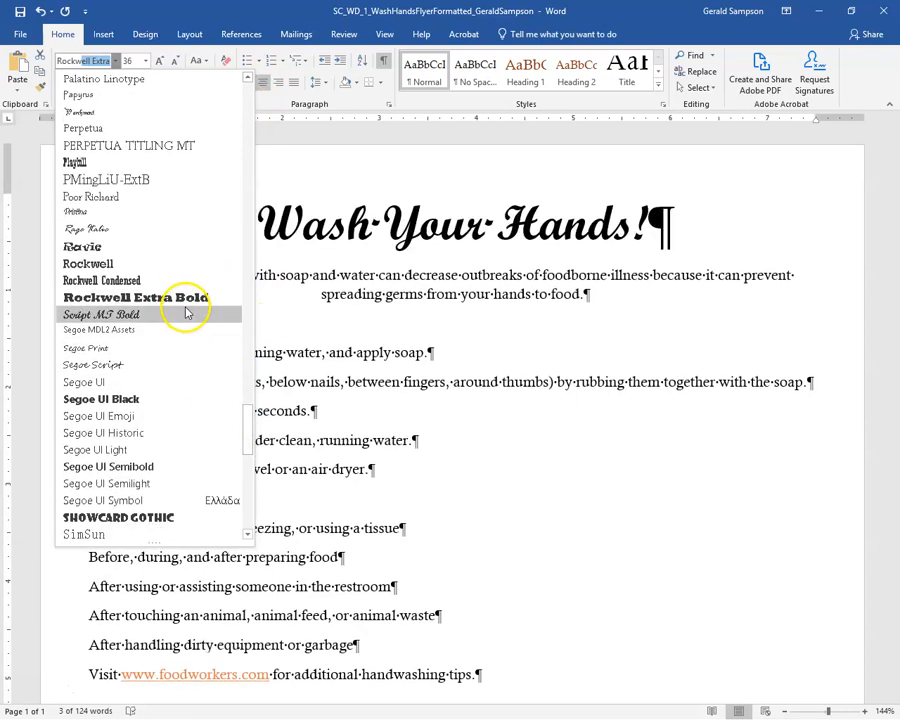
{"action": "left_click", "coordinate": [170, 300]}
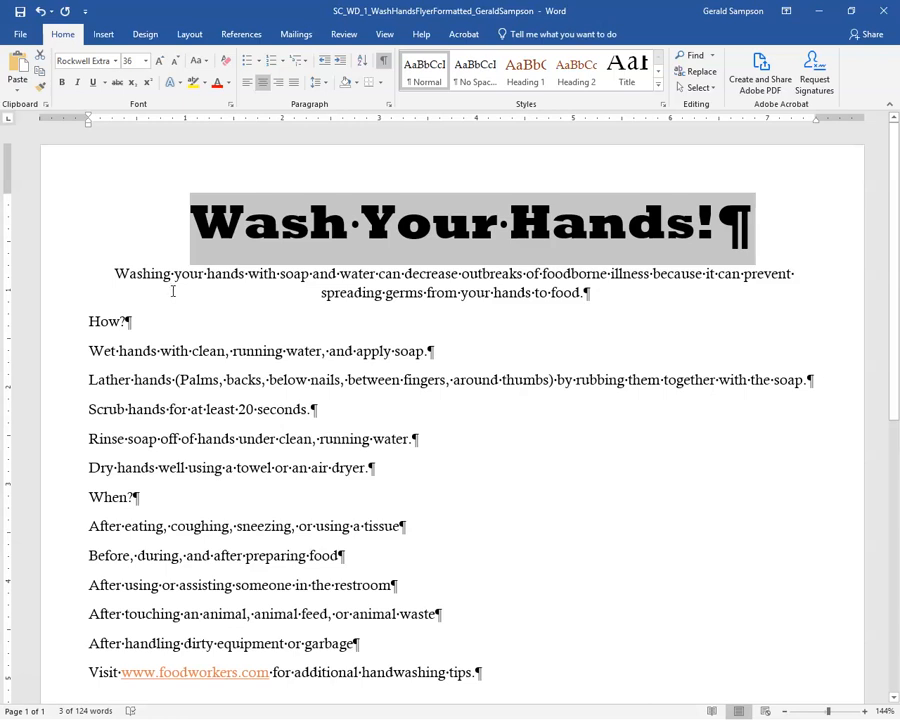
Change the title's case to UPPERCASE so it reads 'WASH YOUR HANDS!'
{"action": "left_click", "coordinate": [207, 62]}
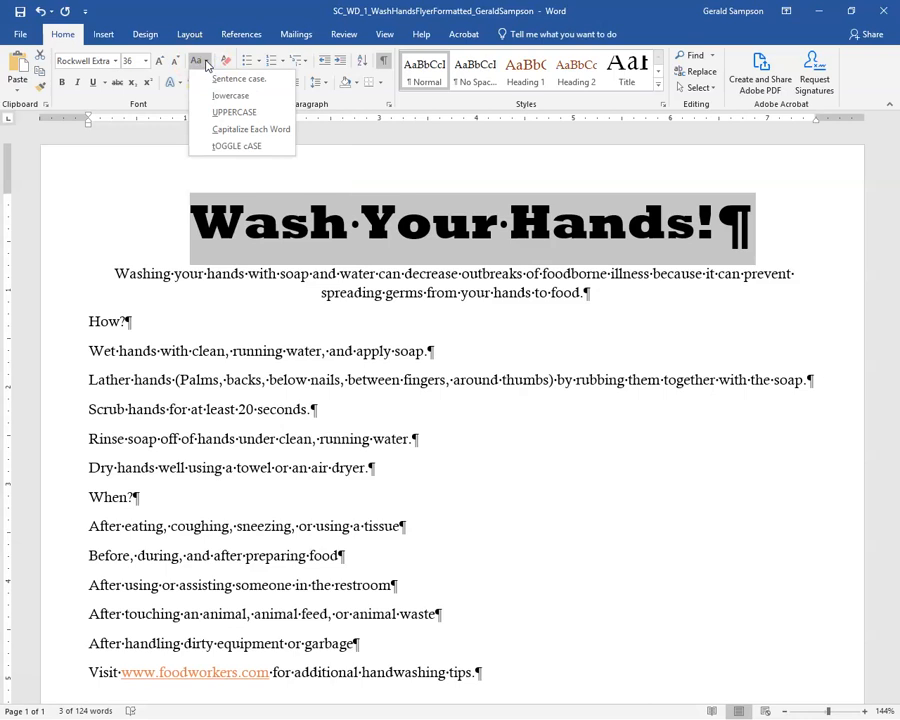
{"action": "left_click", "coordinate": [222, 114]}
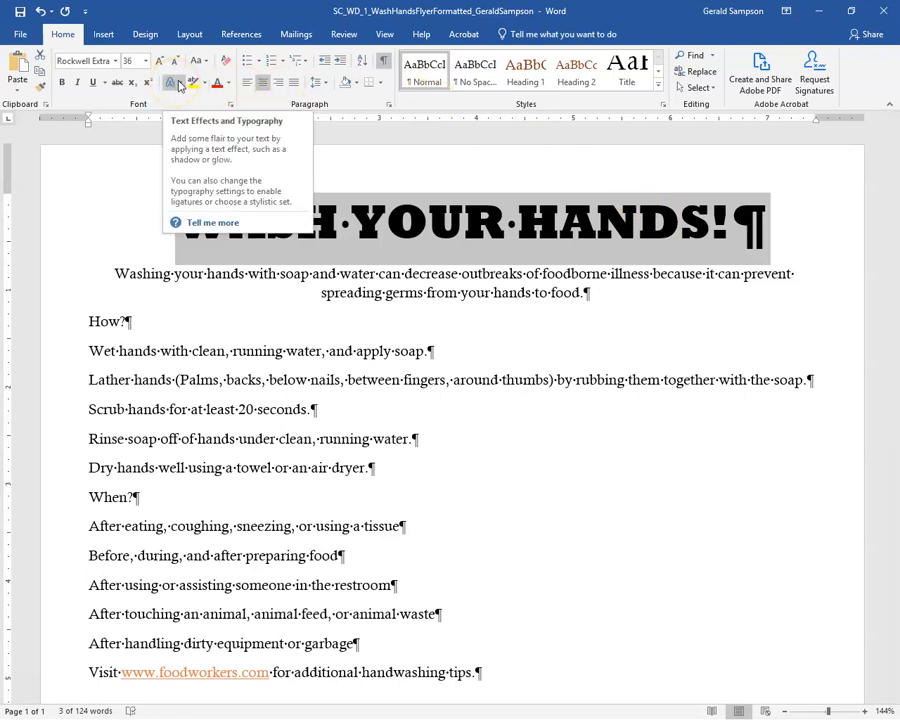
Apply the white fill, brown outline text effect to the title, then deselect it
{"action": "left_click", "coordinate": [177, 85]}
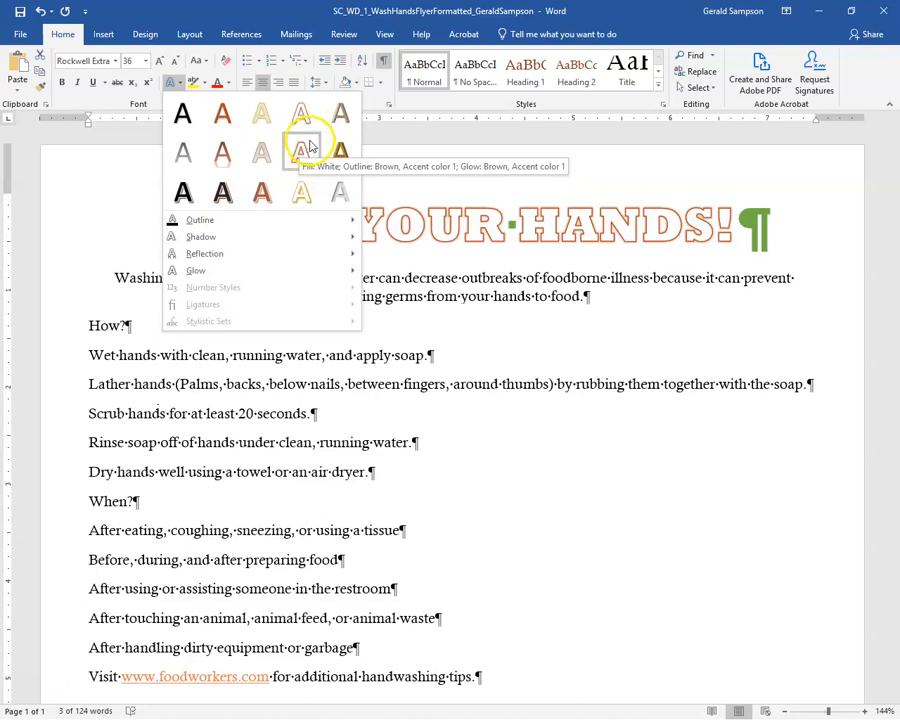
{"action": "left_click", "coordinate": [144, 32]}
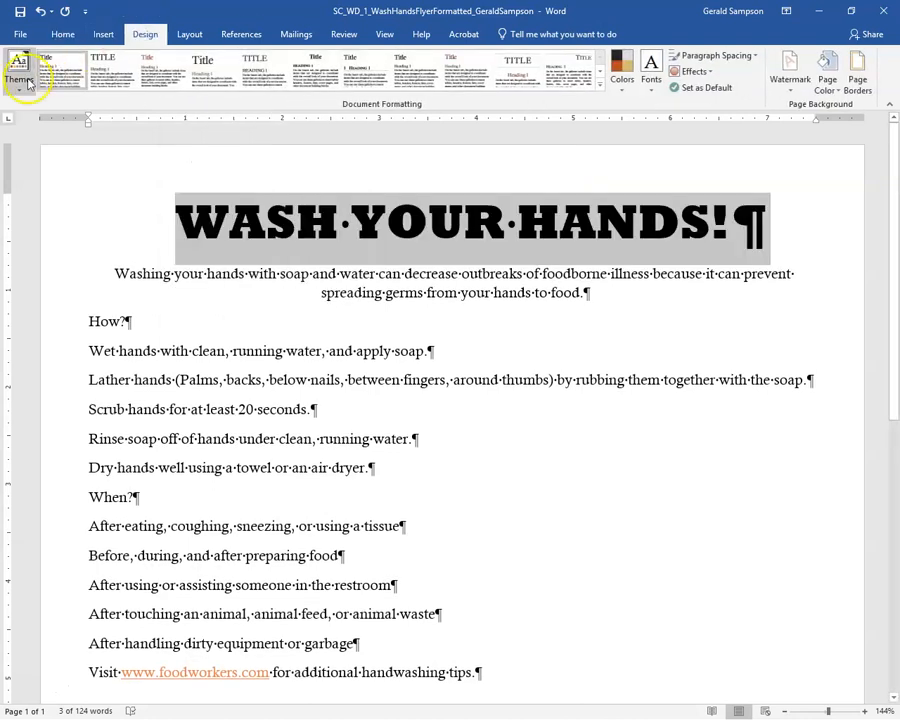
{"action": "left_click", "coordinate": [17, 78]}
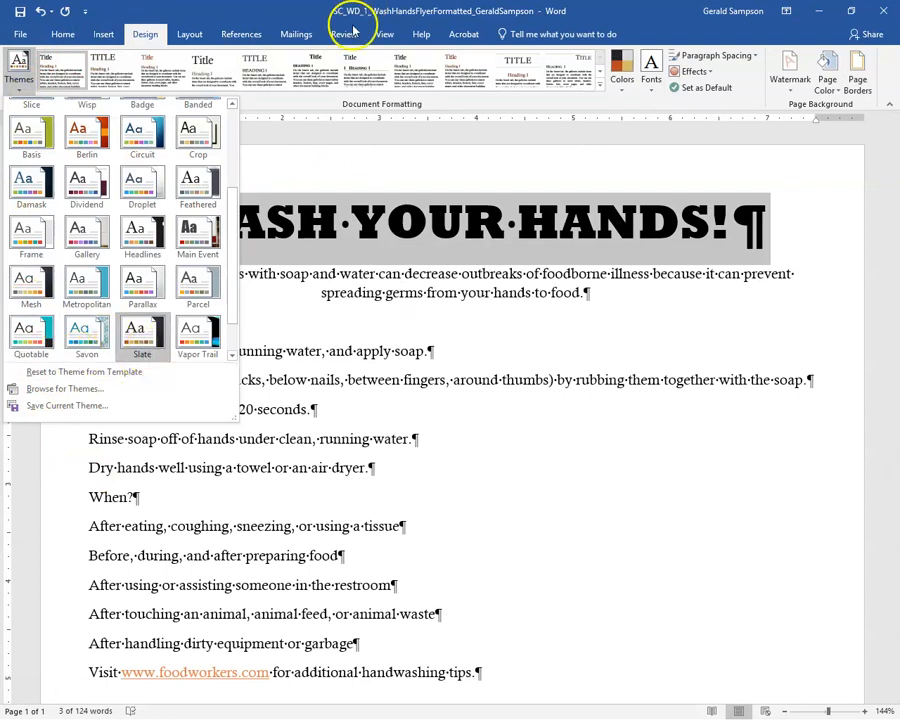
{"action": "left_click", "coordinate": [64, 32]}
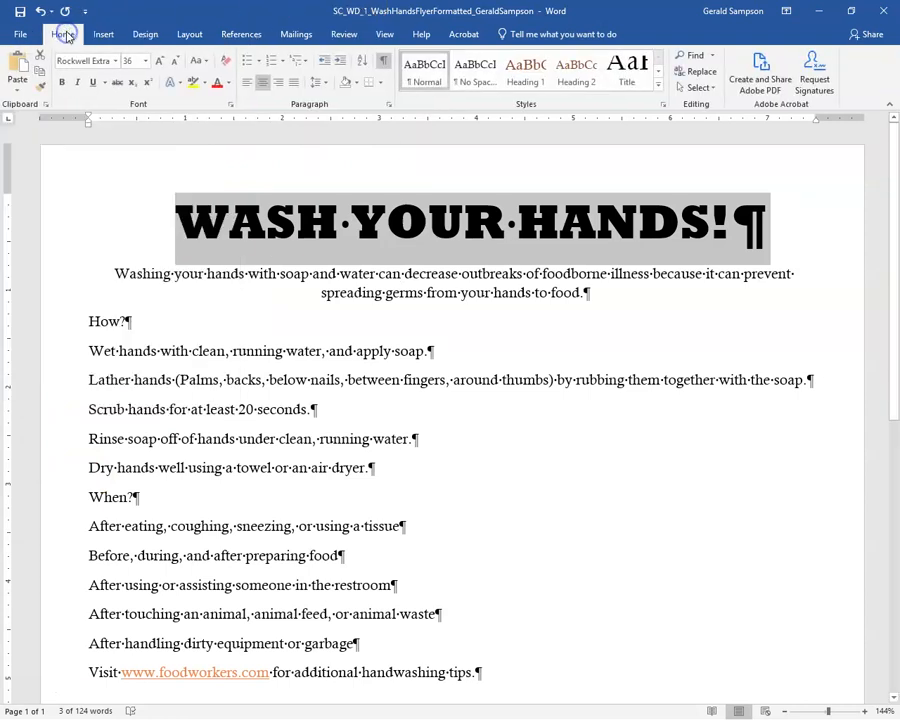
{"action": "left_click", "coordinate": [171, 82]}
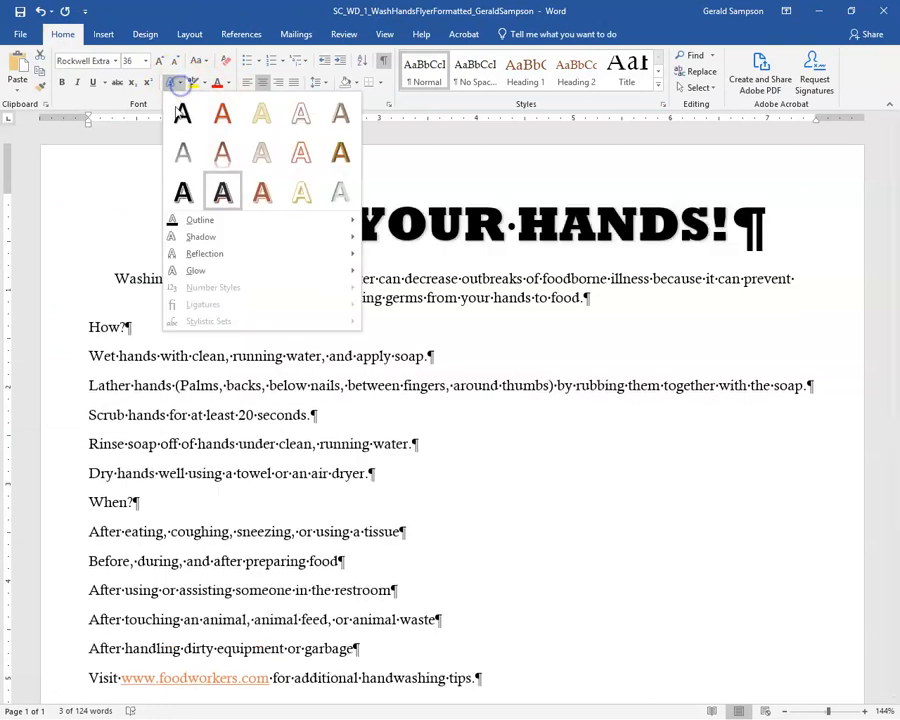
{"action": "left_click", "coordinate": [314, 162]}
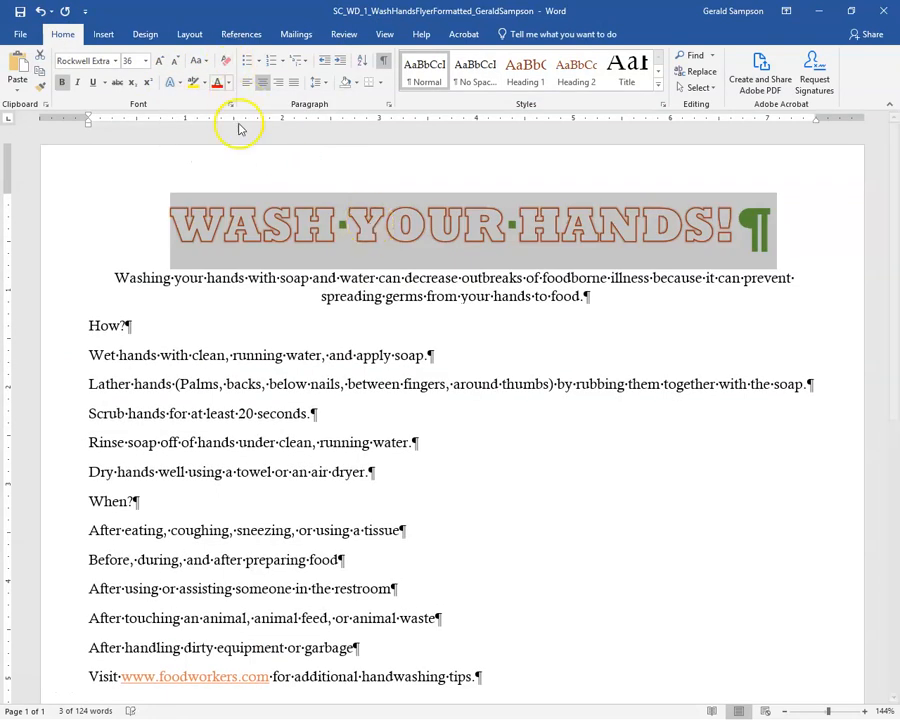
{"action": "left_click", "coordinate": [368, 228]}
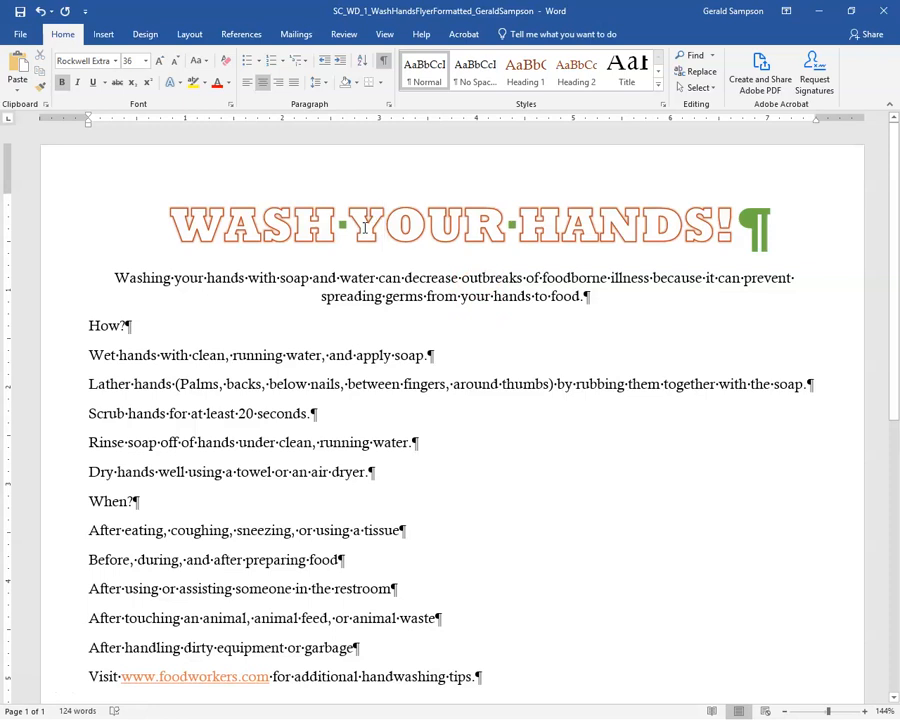
{"action": "left_click", "coordinate": [365, 224]}
Shade the title paragraph with Brown, Accent 4, Darker 25%
{"action": "left_click", "coordinate": [356, 84]}
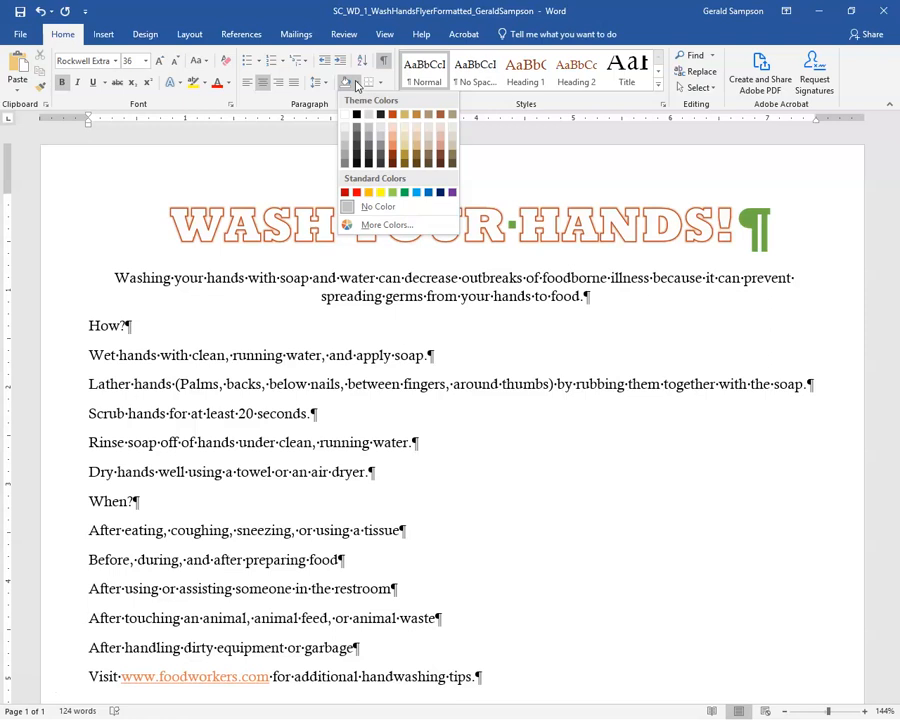
{"action": "left_click", "coordinate": [431, 163]}
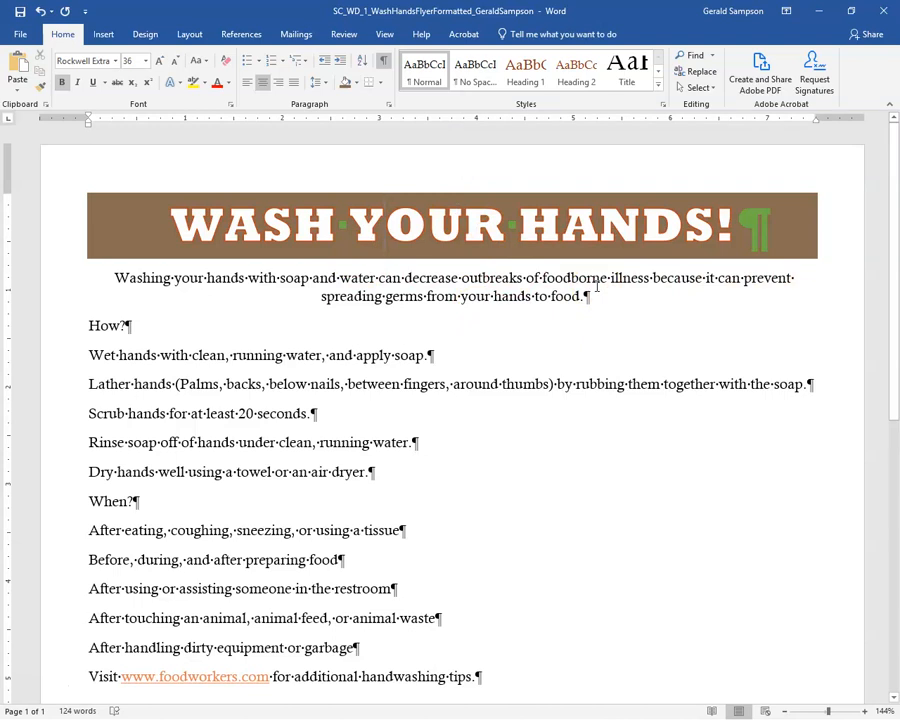
Colour the intro paragraph Red, Accent 5, Darker 25% and enlarge it to 22 pt
{"action": "left_click", "coordinate": [538, 309]}
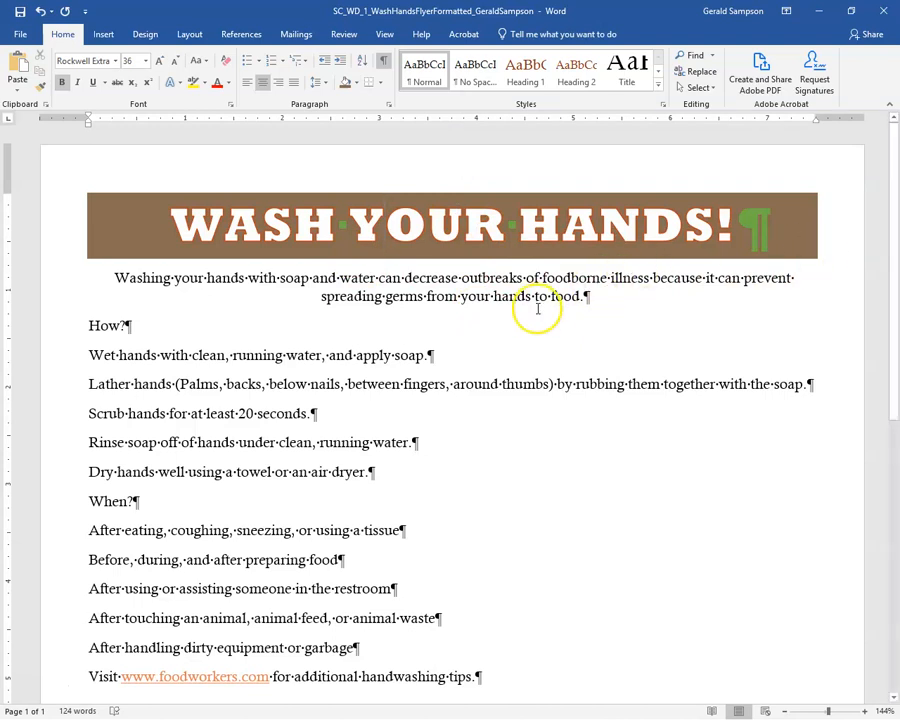
{"action": "left_click", "coordinate": [197, 278]}
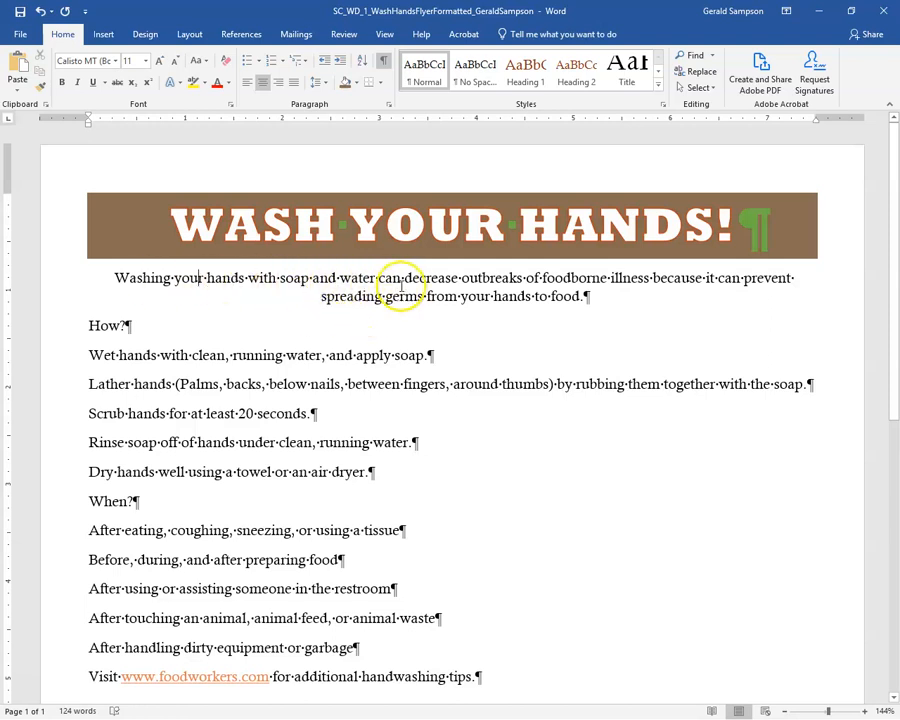
{"action": "left_click", "coordinate": [296, 283]}
{"action": "triple_click", "coordinate": [296, 283]}
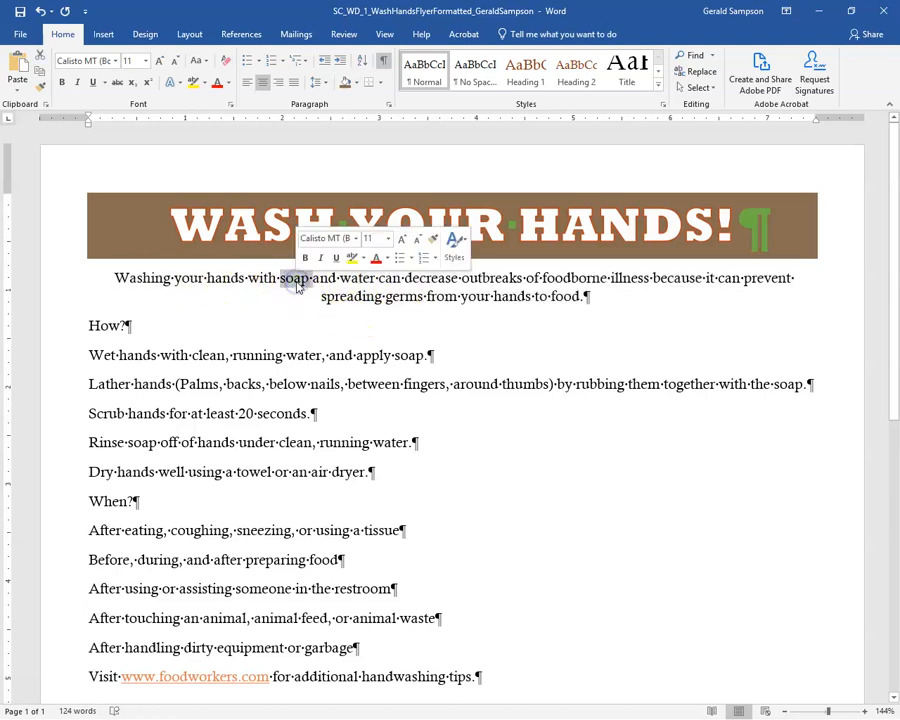
{"action": "triple_click", "coordinate": [297, 285]}
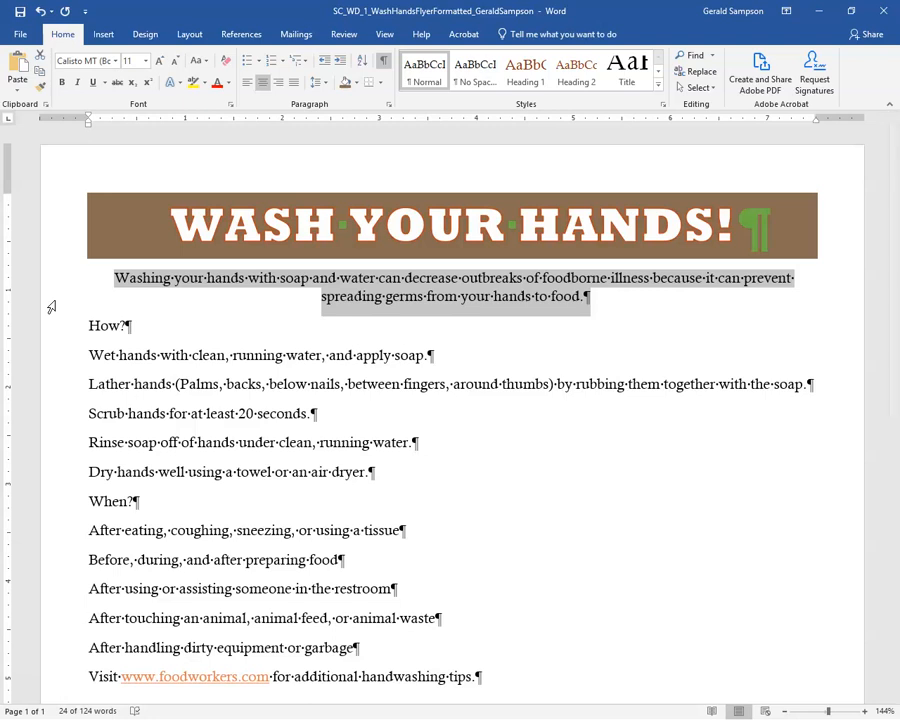
{"action": "left_click", "coordinate": [227, 84]}
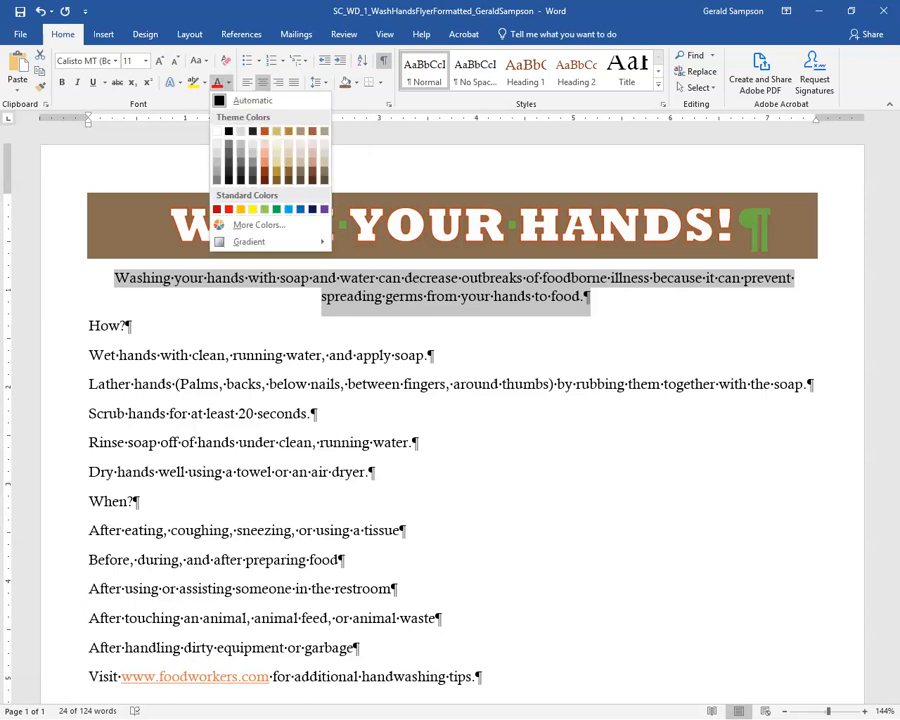
{"action": "left_click", "coordinate": [316, 176]}
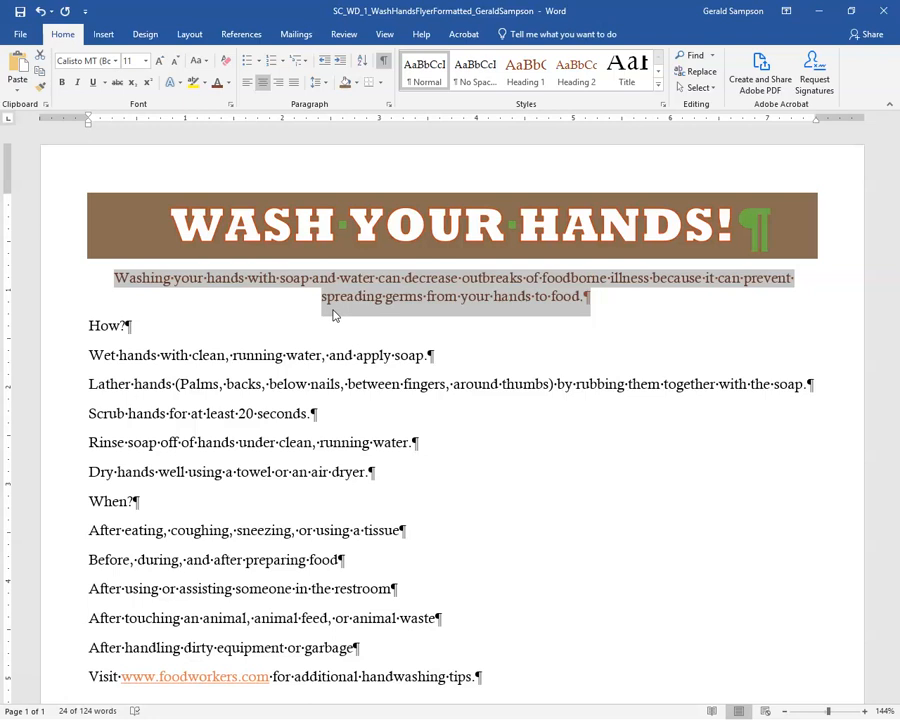
{"action": "left_click", "coordinate": [145, 61]}
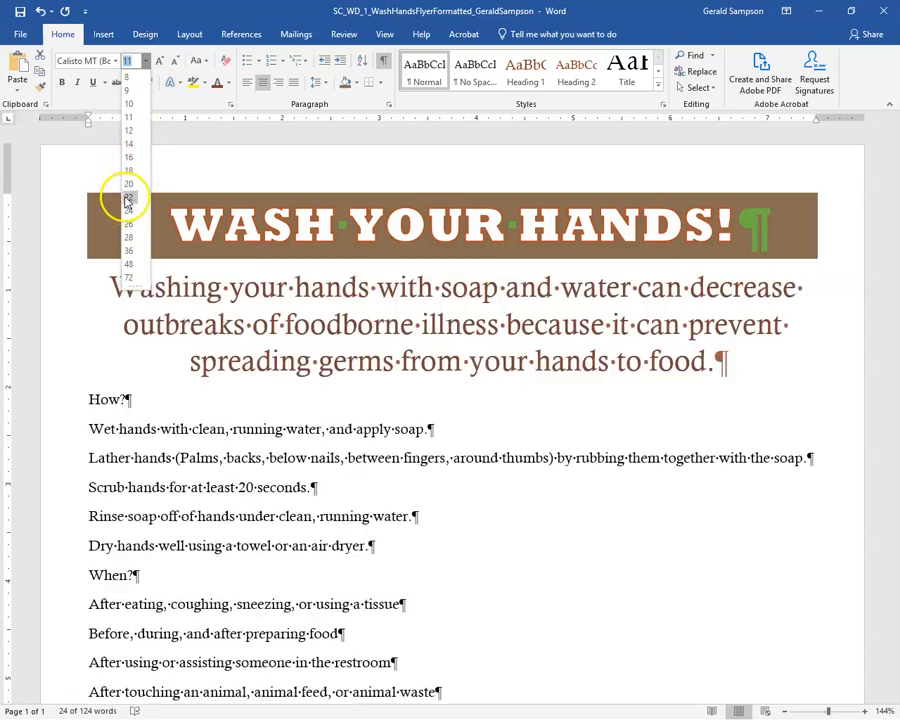
{"action": "left_click", "coordinate": [128, 196]}
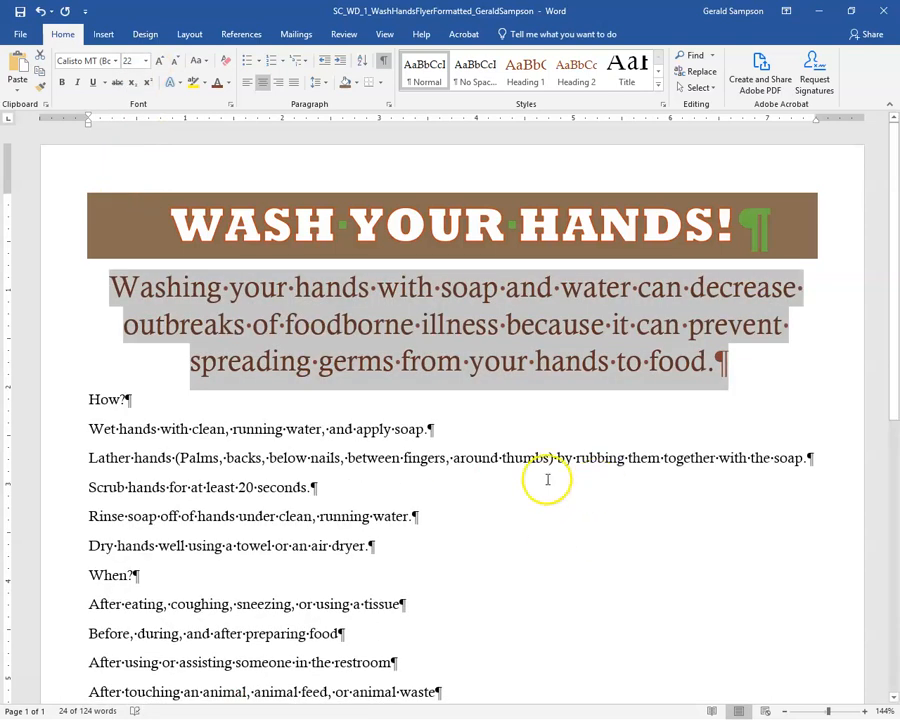
{"action": "left_click", "coordinate": [440, 428]}
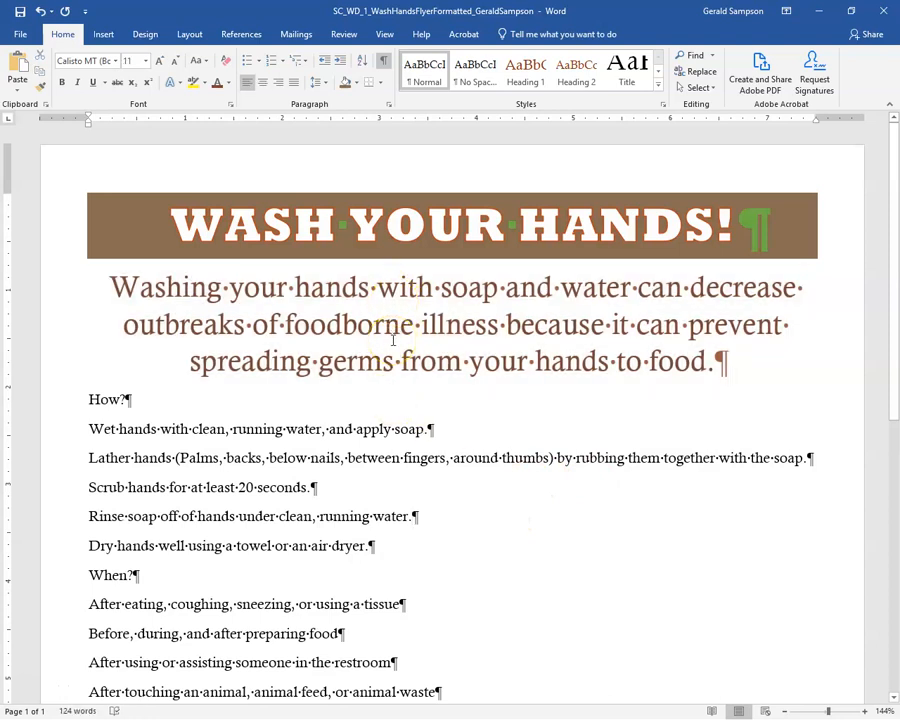
Set the body lines from 'How?' through the garbage item to 20 pt font
{"action": "left_click", "coordinate": [698, 610]}
{"action": "left_click", "coordinate": [786, 711]}
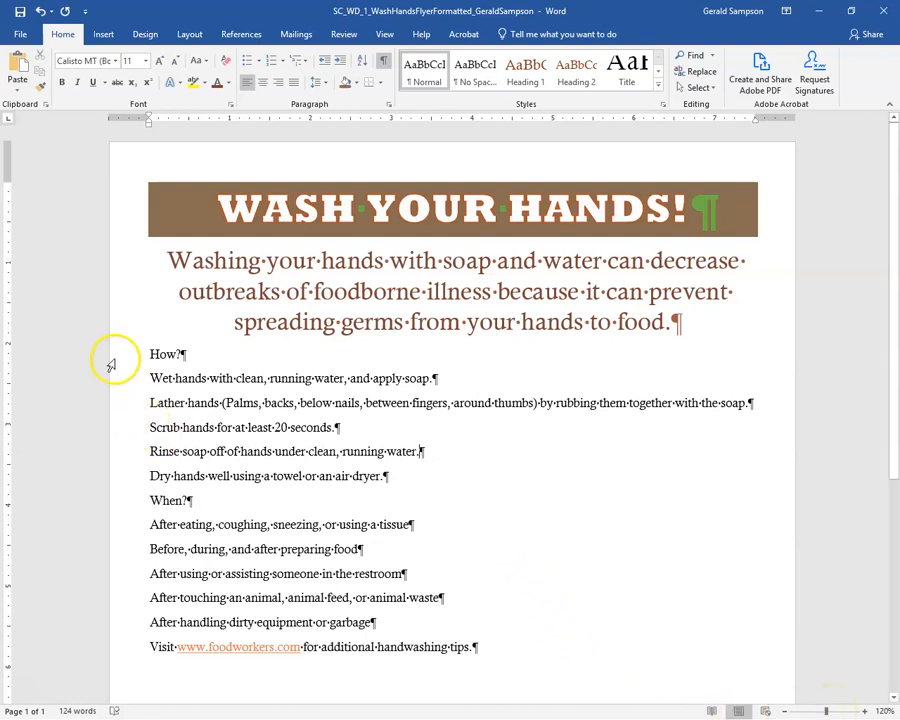
{"action": "left_click_drag", "start_coordinate": [120, 356], "coordinate": [128, 627]}
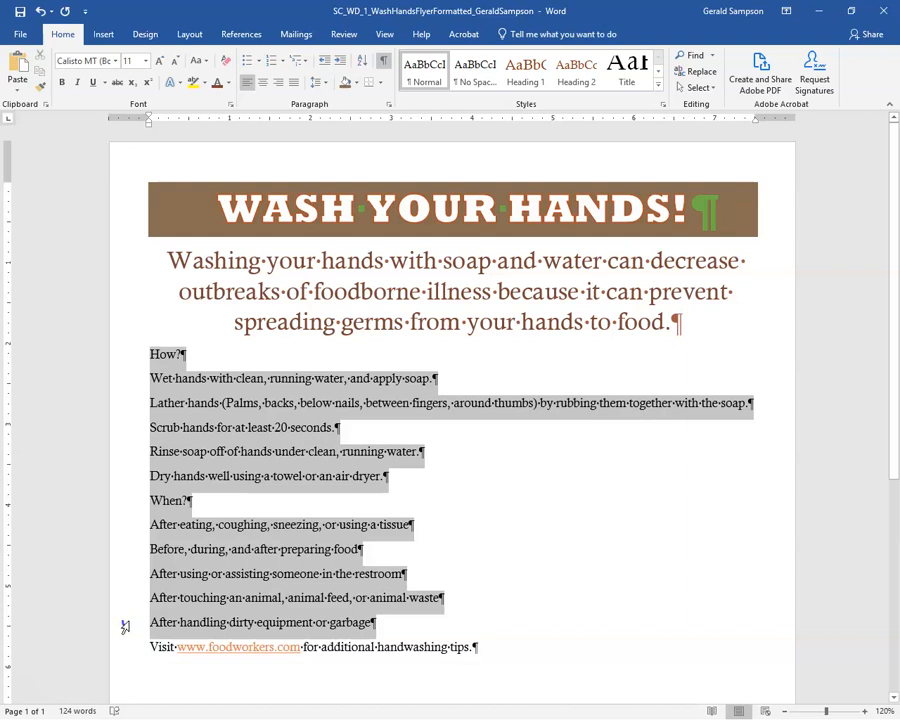
{"action": "left_click_drag", "start_coordinate": [127, 622], "coordinate": [127, 622]}
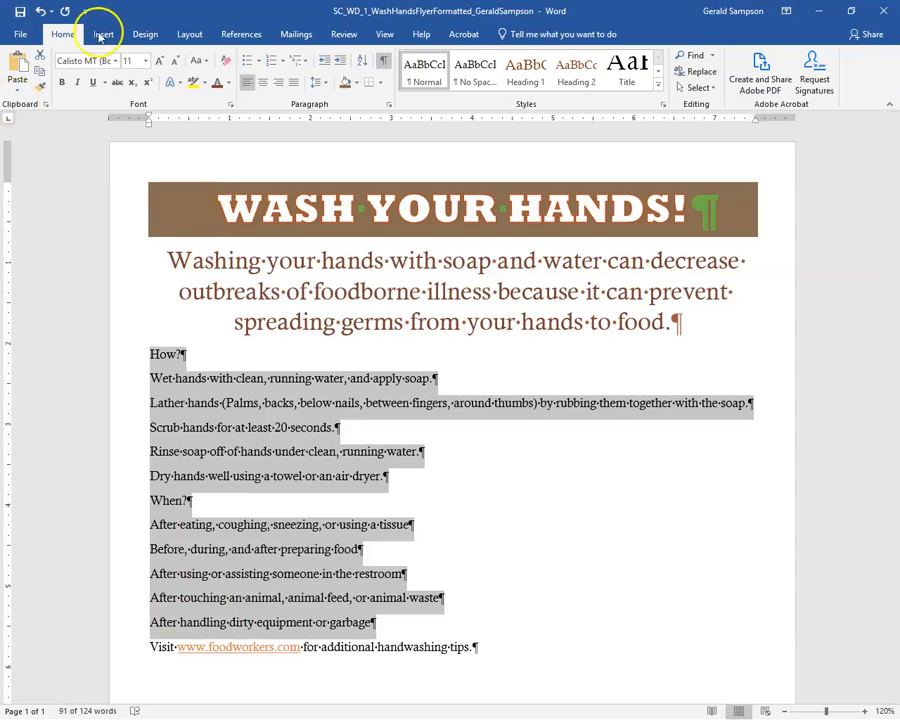
{"action": "left_click", "coordinate": [143, 62]}
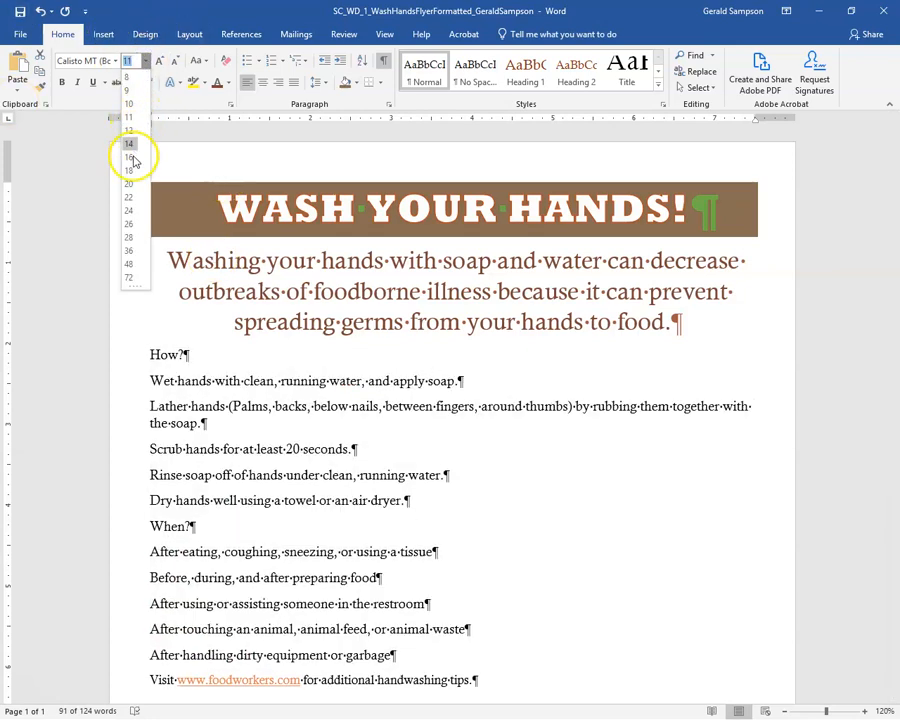
{"action": "left_click", "coordinate": [128, 184]}
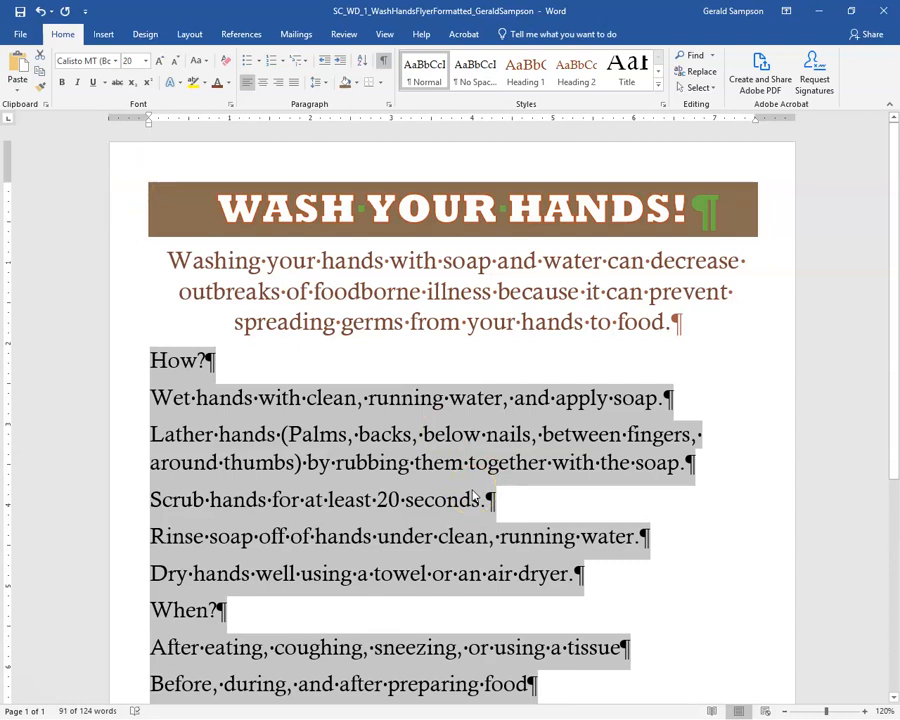
{"action": "left_click", "coordinate": [393, 461]}
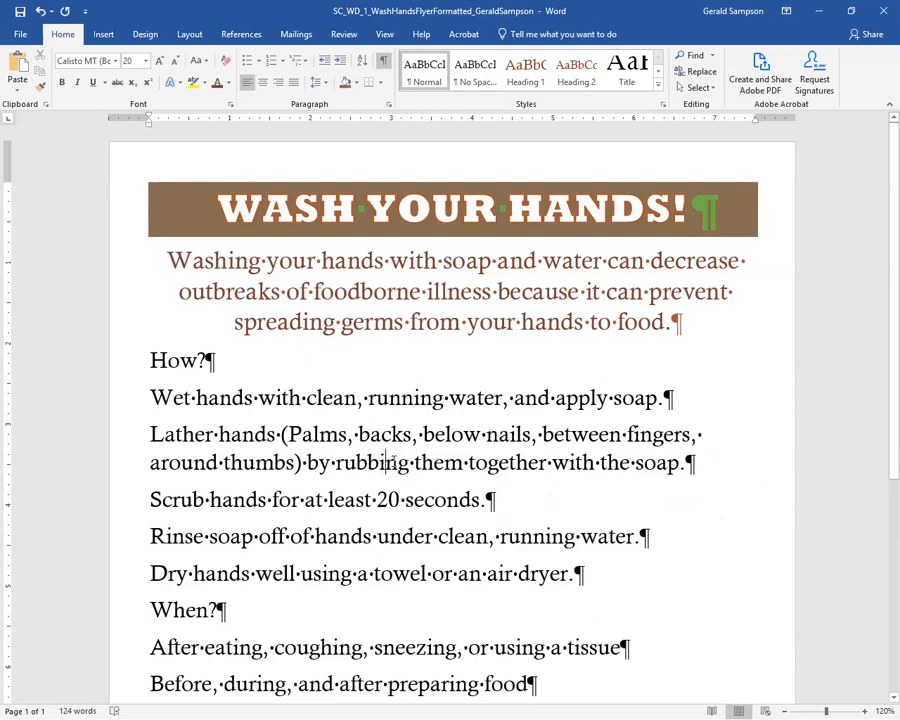
Number the five hand-washing steps under How? as a 1–5 list
{"action": "left_click_drag", "start_coordinate": [123, 396], "coordinate": [124, 574]}
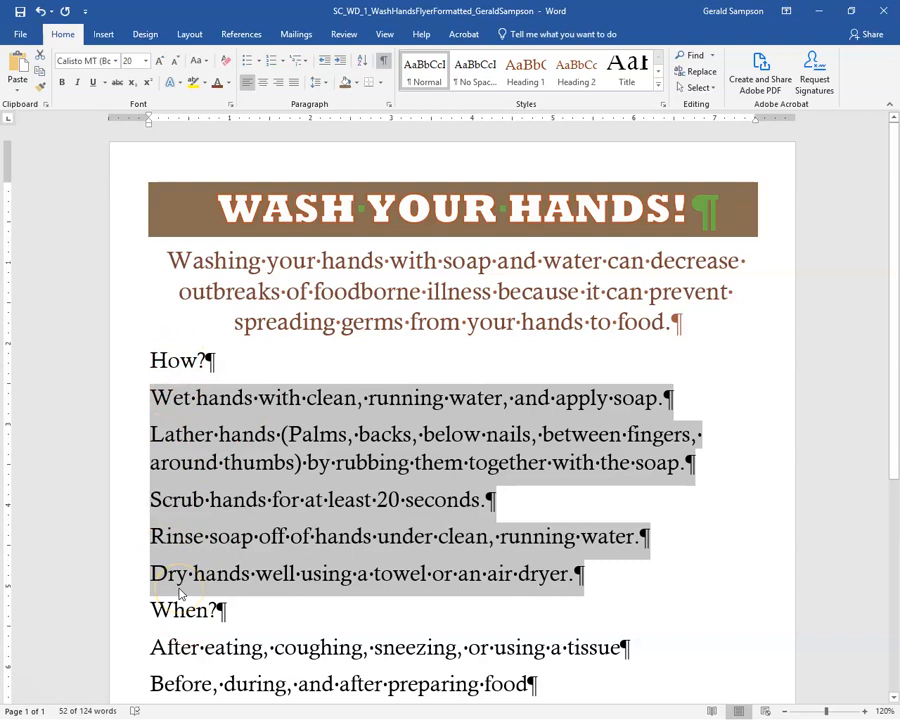
{"action": "left_click", "coordinate": [272, 64]}
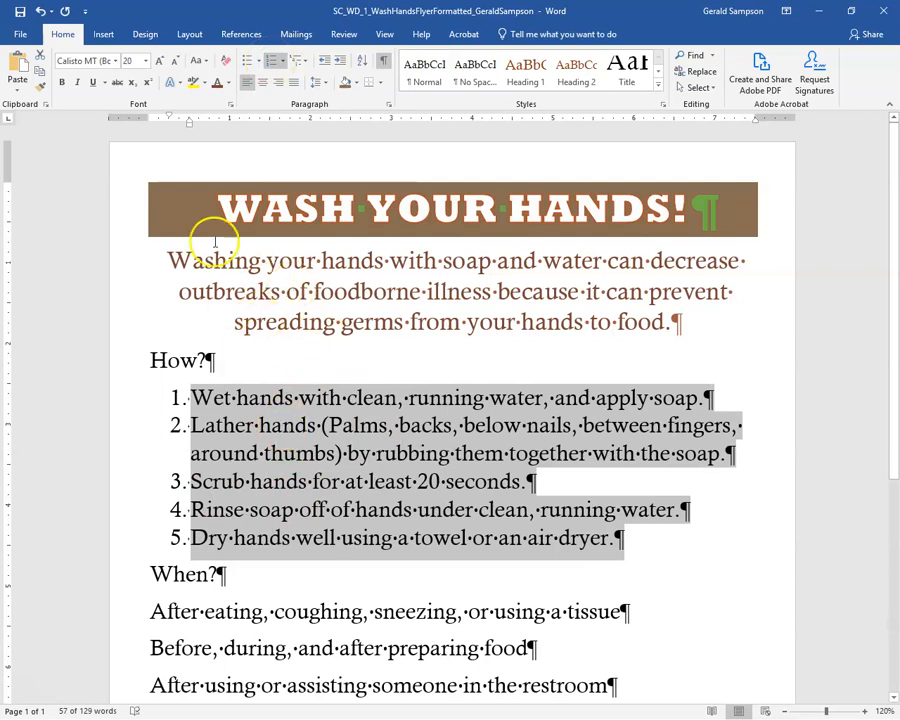
{"action": "left_click", "coordinate": [41, 12]}
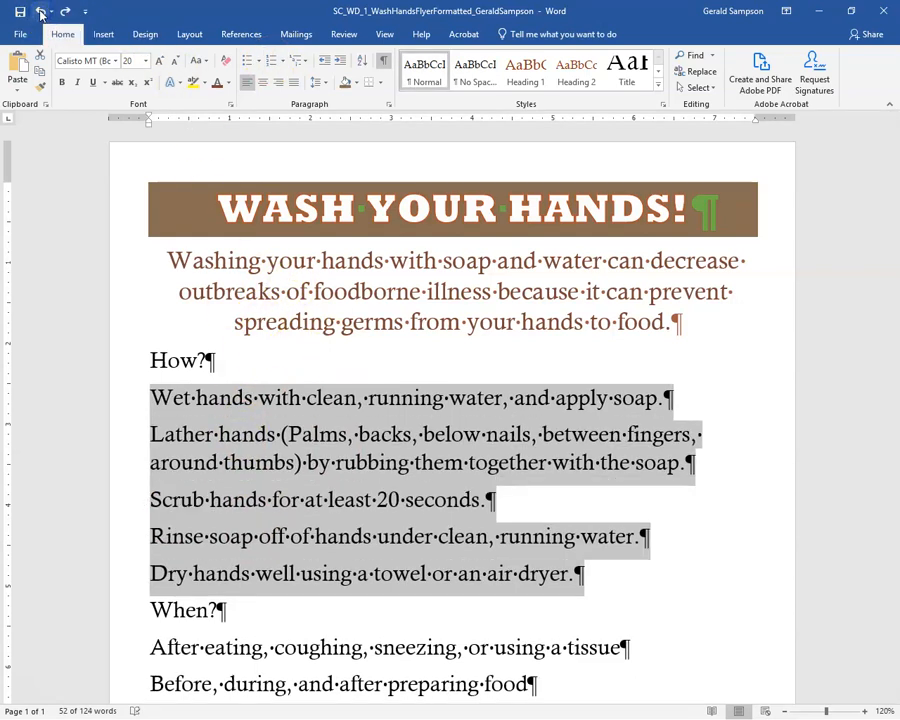
{"action": "left_click", "coordinate": [51, 11]}
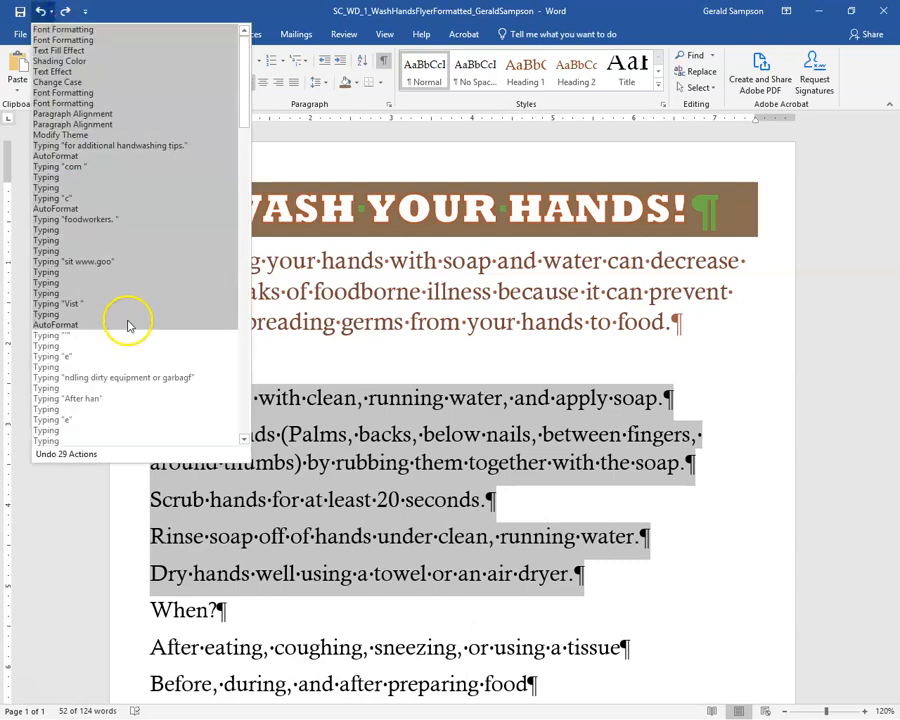
{"action": "left_click", "coordinate": [50, 12]}
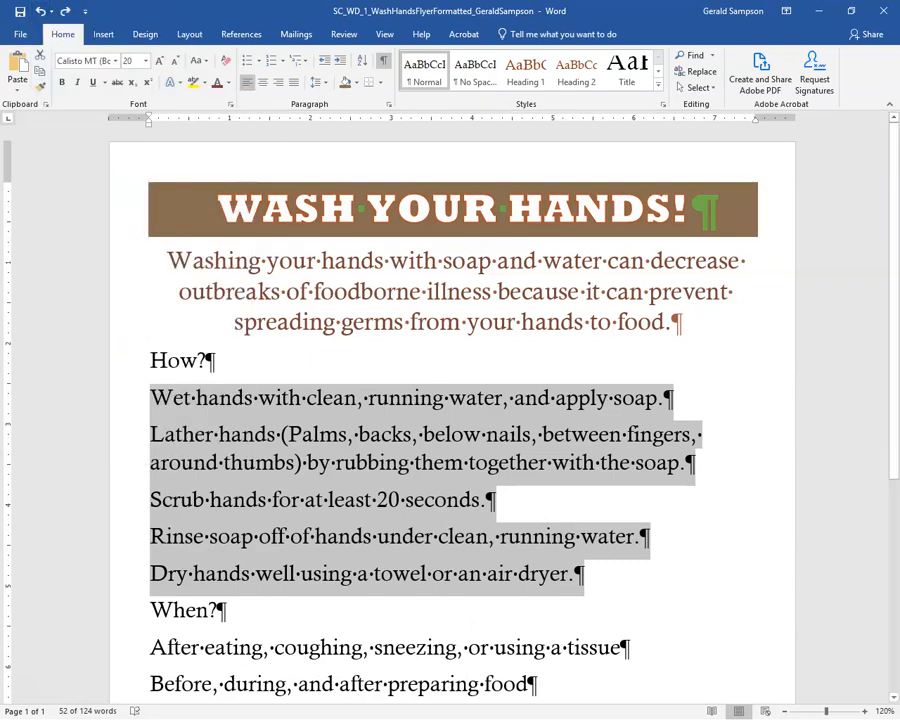
{"action": "left_click", "coordinate": [271, 60]}
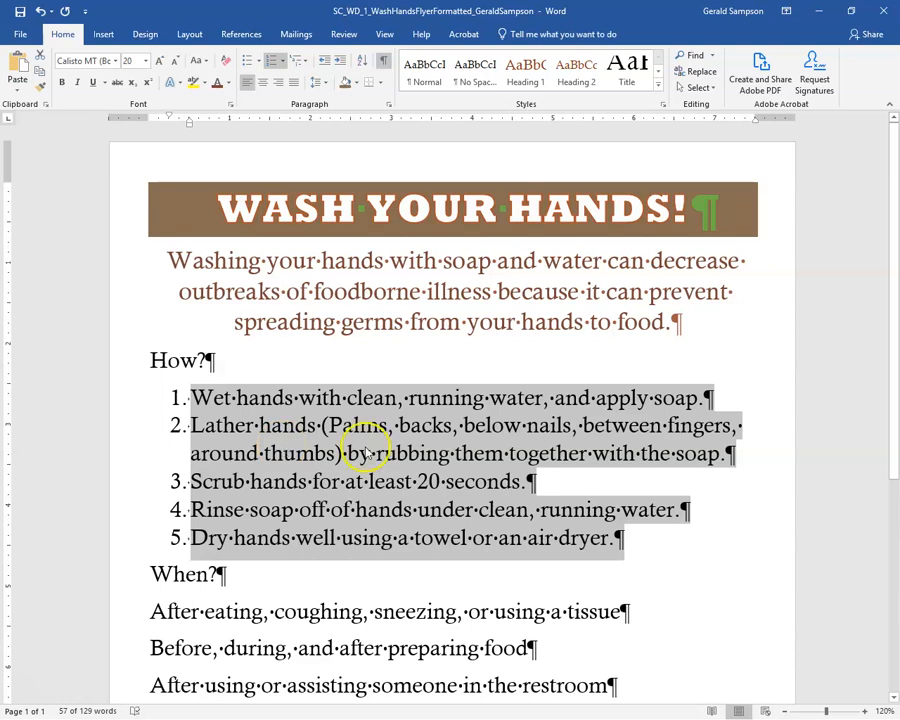
Make the five lines under When? a bulleted list
{"action": "scroll", "coordinate": [362, 420], "scroll_direction": "down", "scroll_amount": 5}
{"action": "left_click_drag", "start_coordinate": [124, 372], "coordinate": [117, 521]}
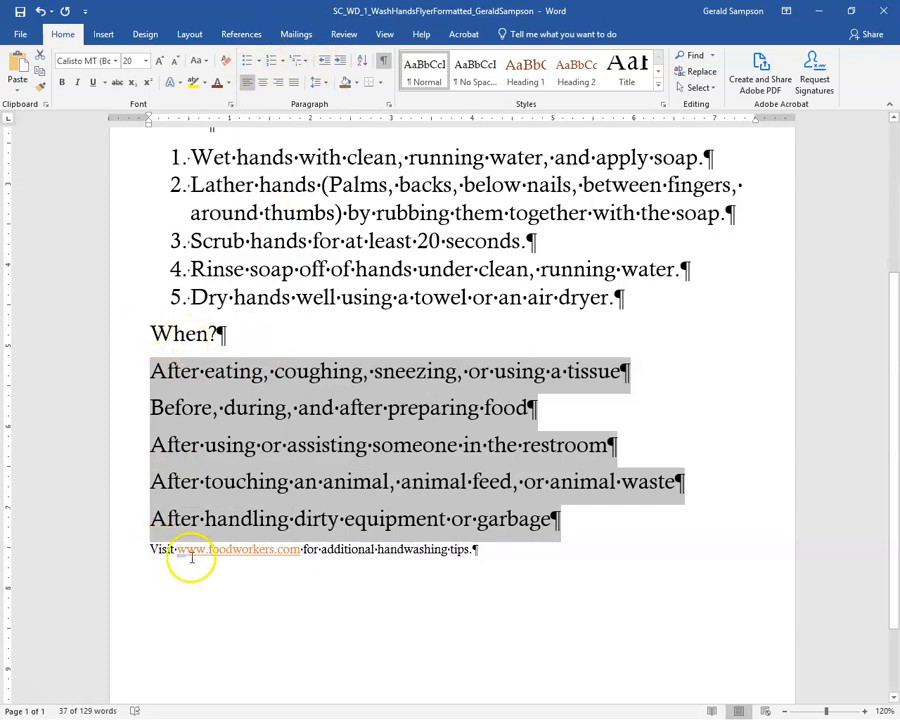
{"action": "left_click", "coordinate": [247, 60]}
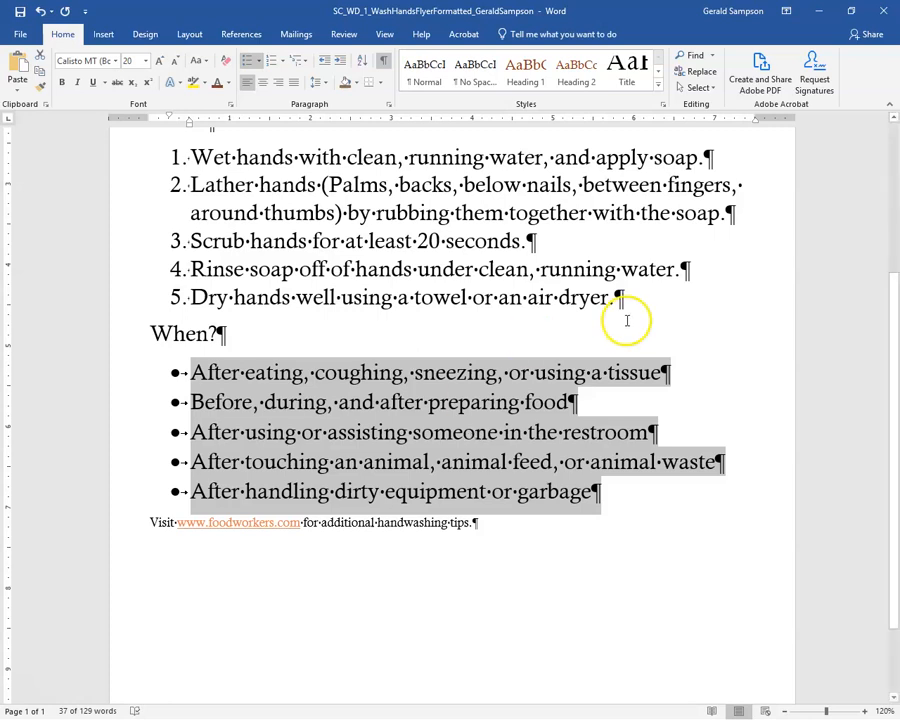
{"action": "left_click", "coordinate": [298, 241]}
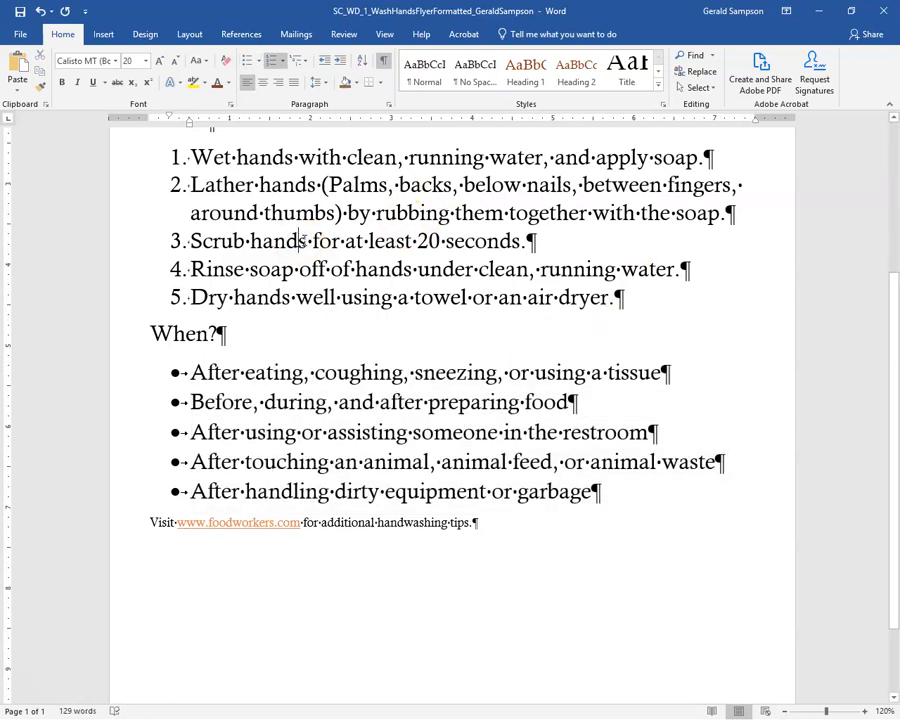
{"action": "right_click", "coordinate": [236, 528]}
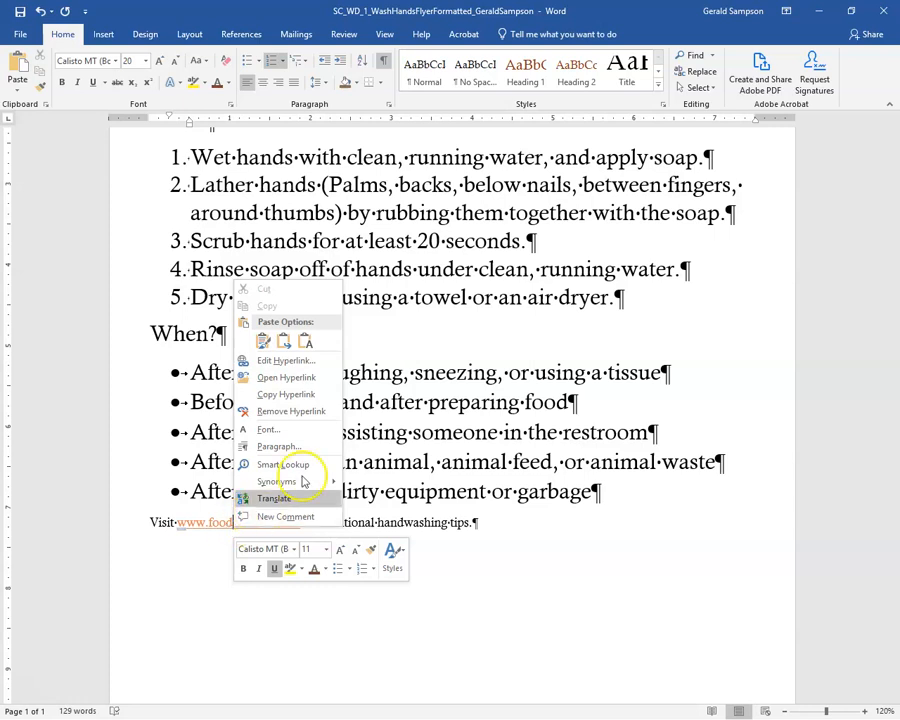
{"action": "left_click", "coordinate": [311, 413]}
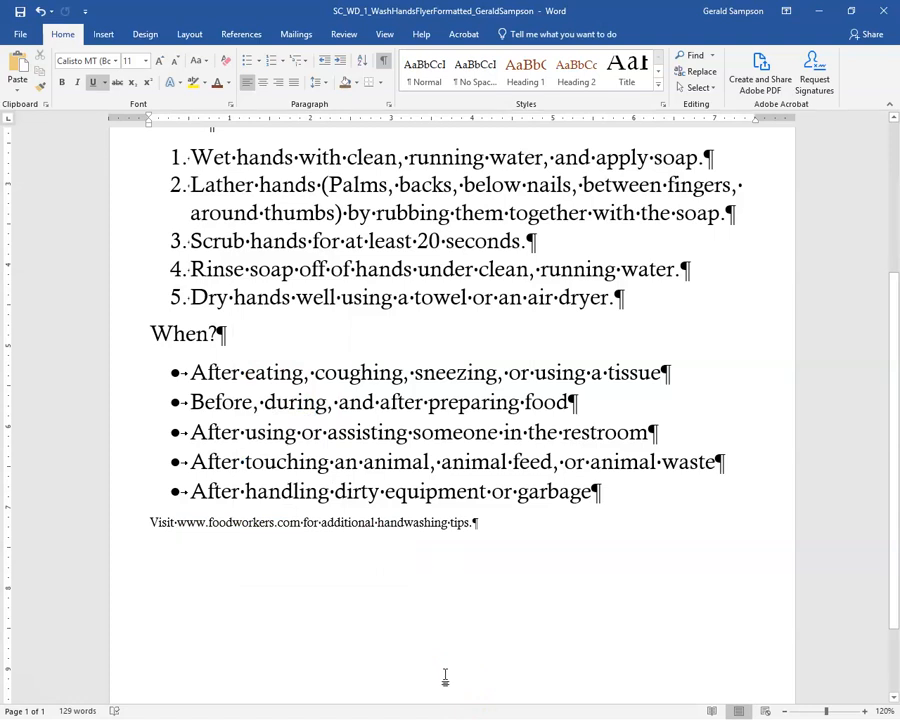
{"action": "left_click", "coordinate": [275, 523]}
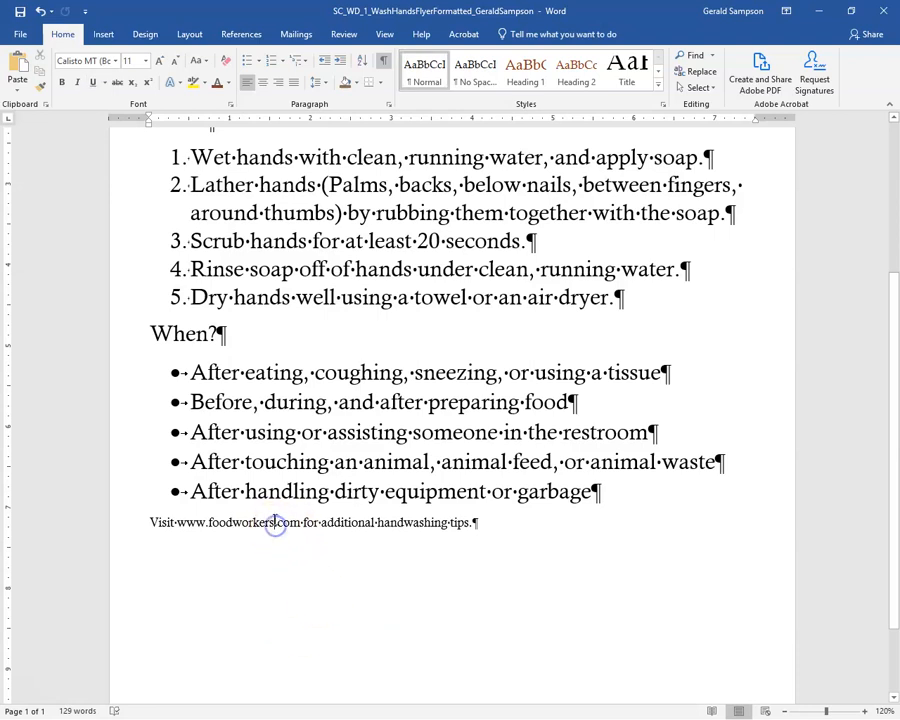
{"action": "left_click", "coordinate": [262, 82]}
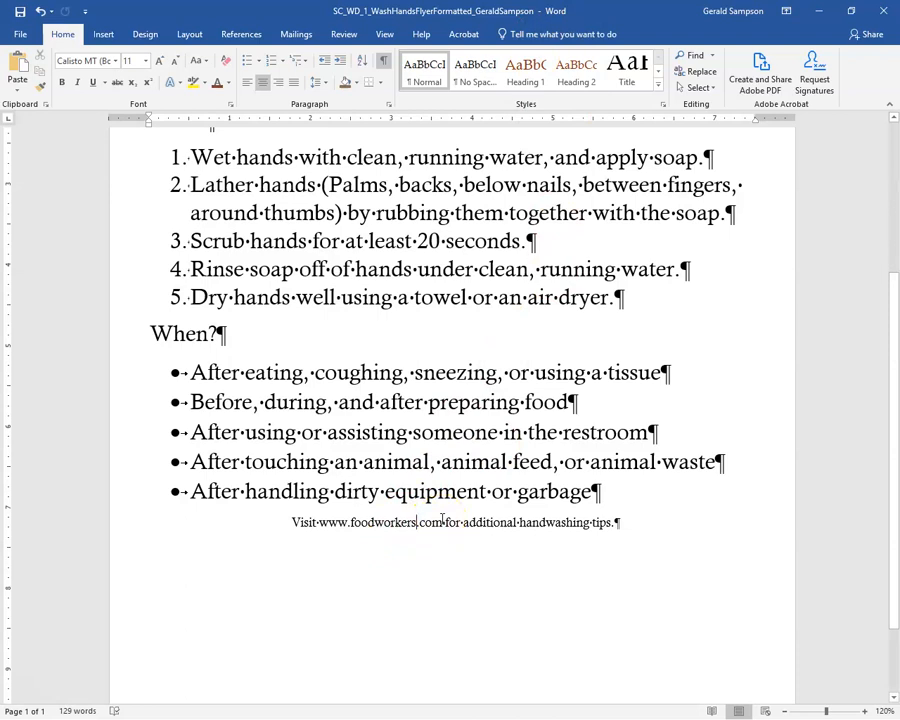
Format the whole Visit line as 18 pt in Red, Accent 5, Darker 25%
{"action": "left_click", "coordinate": [125, 527]}
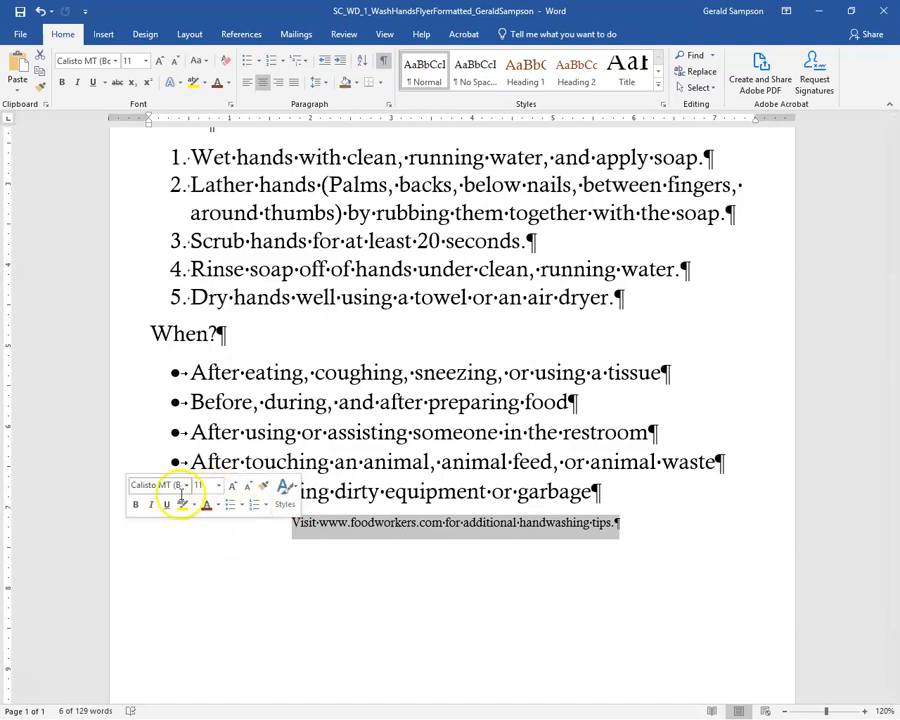
{"action": "left_click", "coordinate": [146, 61]}
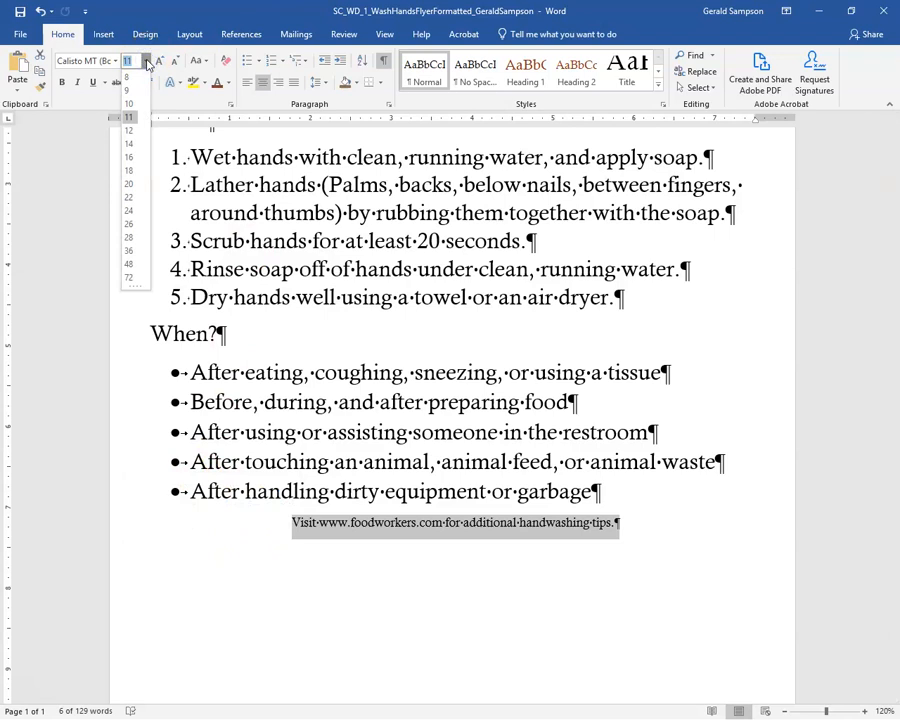
{"action": "left_click", "coordinate": [128, 170]}
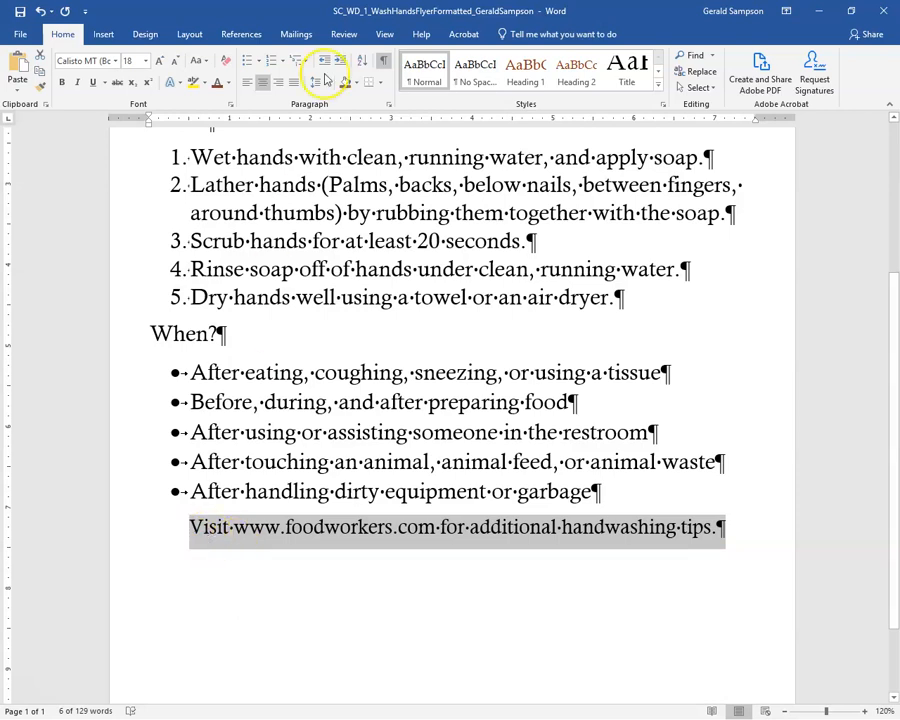
{"action": "left_click", "coordinate": [228, 84]}
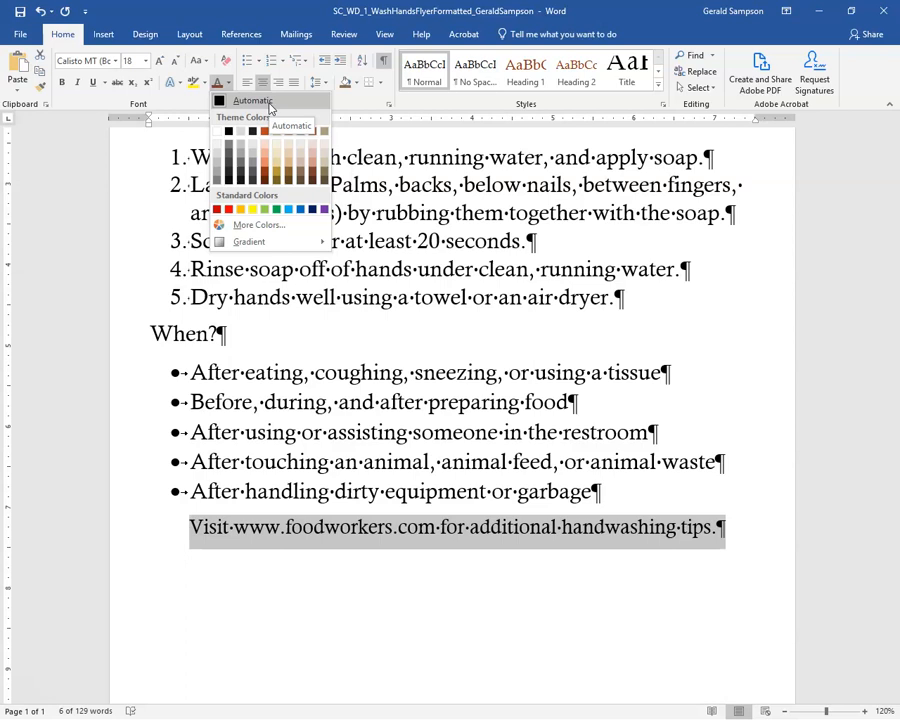
{"action": "left_click", "coordinate": [45, 192]}
{"action": "left_click", "coordinate": [216, 88]}
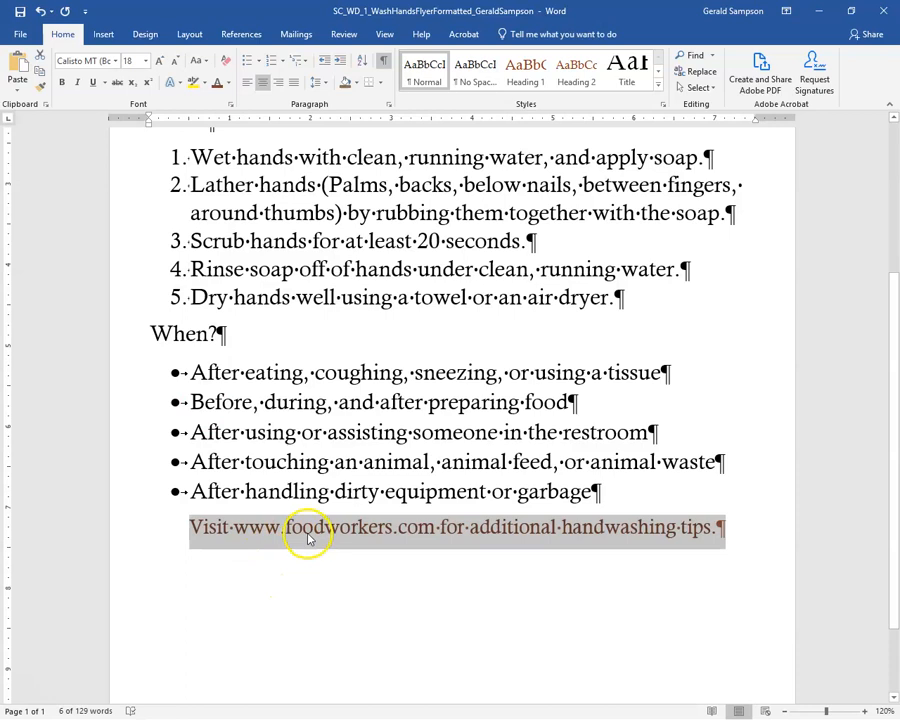
{"action": "left_click", "coordinate": [228, 82]}
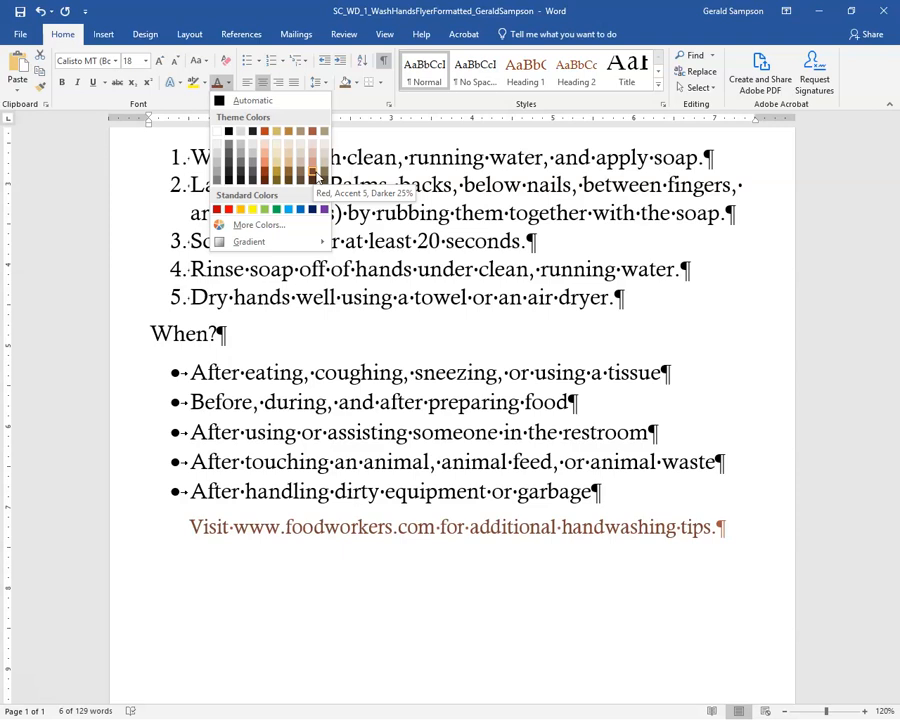
{"action": "left_click", "coordinate": [312, 172]}
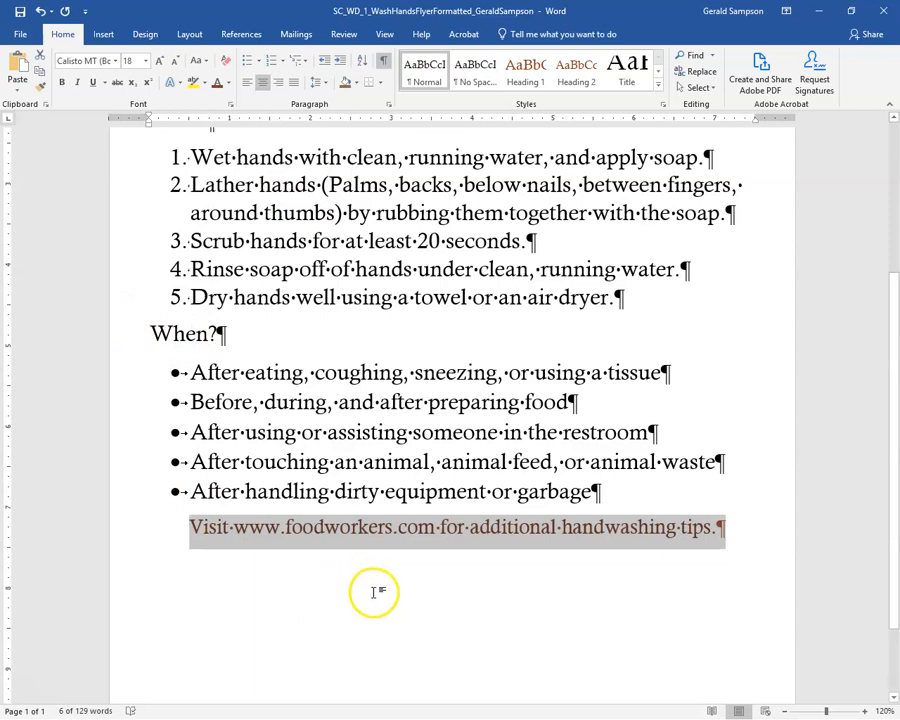
Underline the words 'additional handwashing tips' in the closing Visit line
{"action": "left_click", "coordinate": [472, 530]}
{"action": "left_click_drag", "start_coordinate": [469, 530], "coordinate": [497, 527]}
{"action": "left_click_drag", "start_coordinate": [687, 530], "coordinate": [717, 531]}
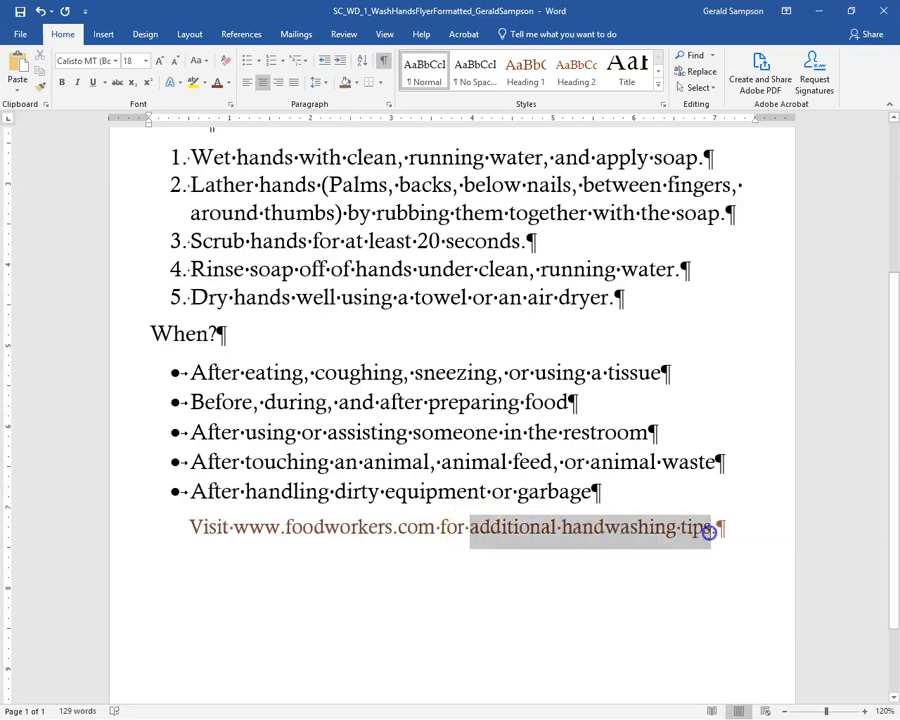
{"action": "left_click_drag", "start_coordinate": [708, 532], "coordinate": [706, 532]}
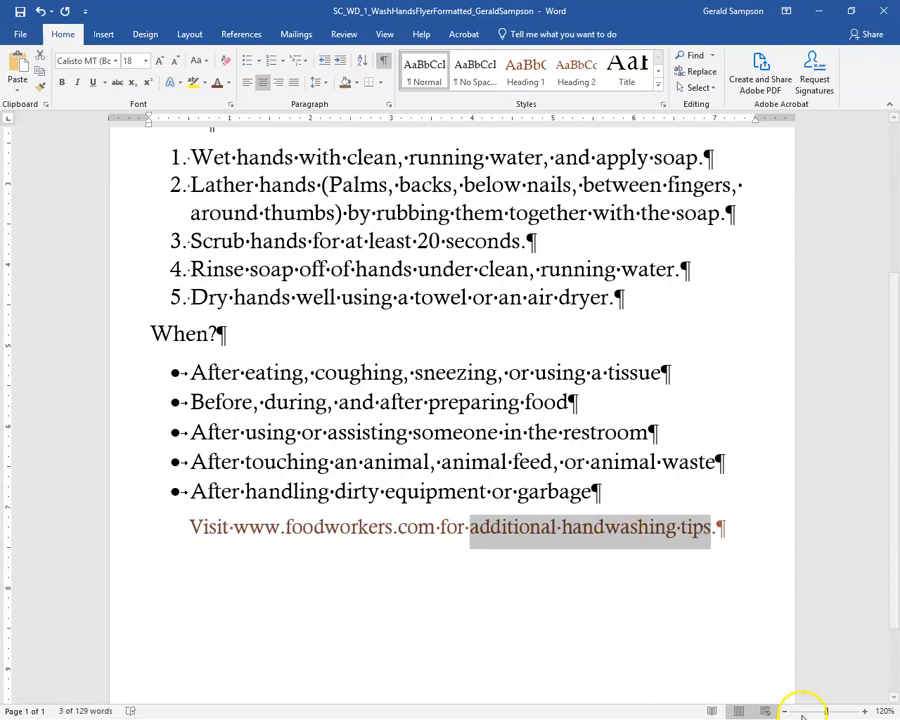
{"action": "left_click", "coordinate": [863, 711]}
{"action": "left_click", "coordinate": [863, 711]}
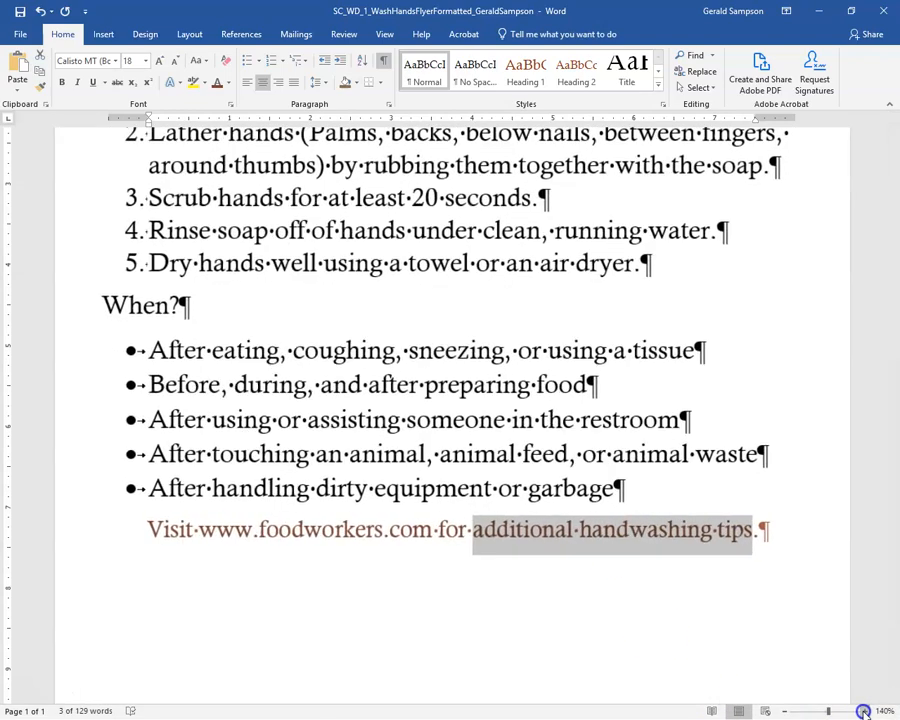
{"action": "left_click", "coordinate": [863, 711]}
{"action": "left_click", "coordinate": [863, 711]}
{"action": "left_click", "coordinate": [863, 711]}
{"action": "left_click", "coordinate": [863, 711]}
{"action": "left_click", "coordinate": [863, 711]}
{"action": "left_click", "coordinate": [863, 711]}
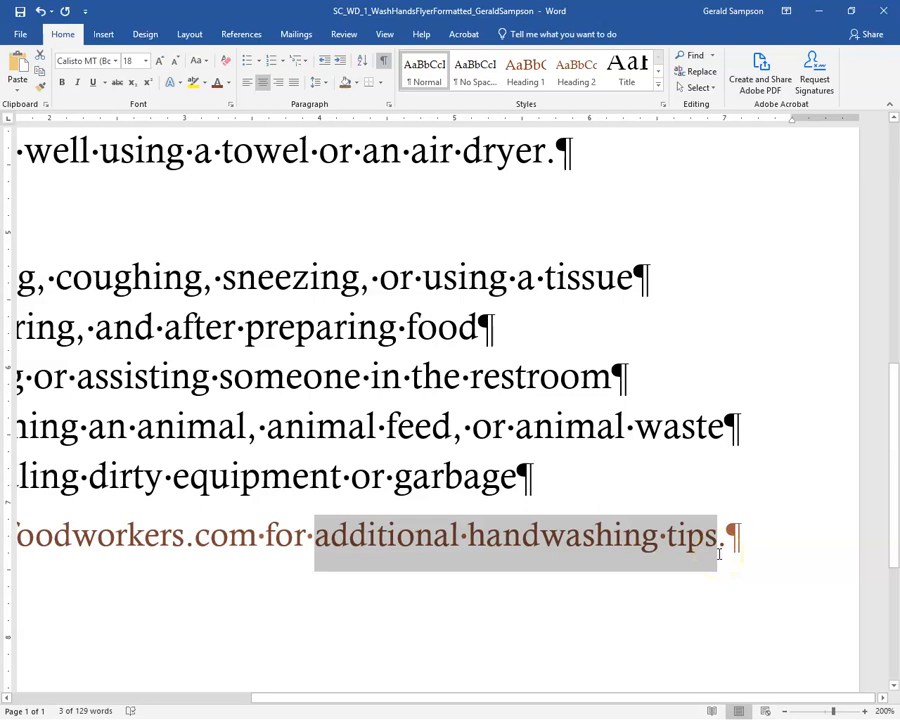
{"action": "left_click", "coordinate": [93, 82]}
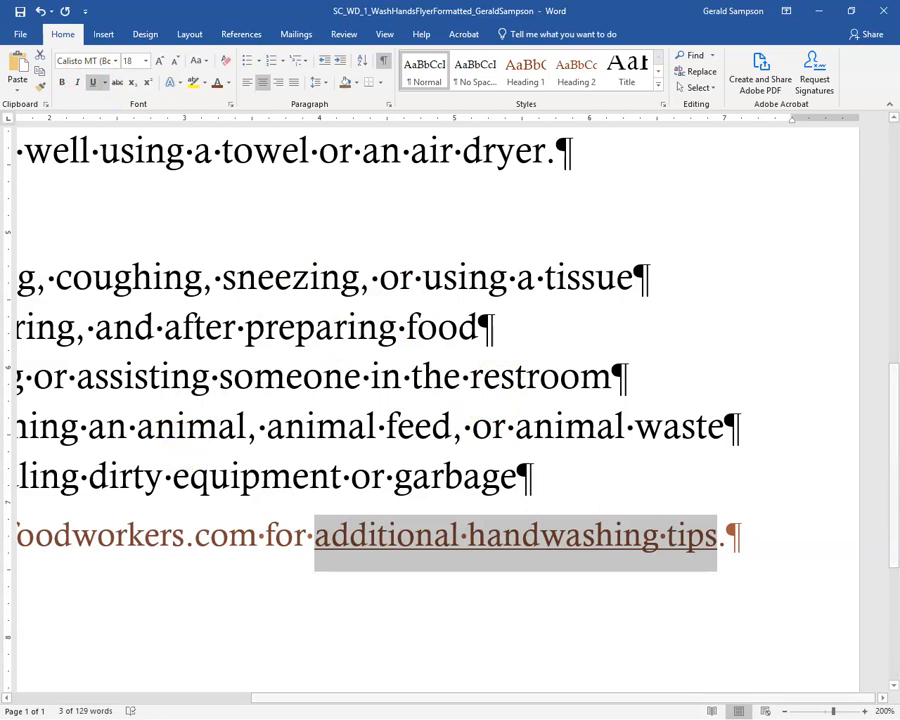